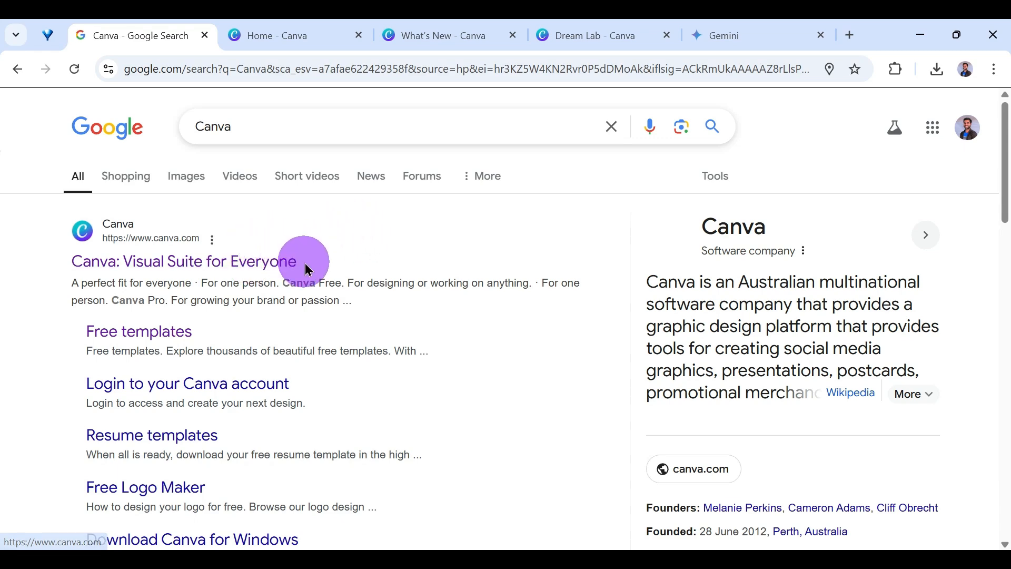
Switch to the Canva home page and look through the full catalogue of design types, from popular formats to photos and videos.
click(334, 33)
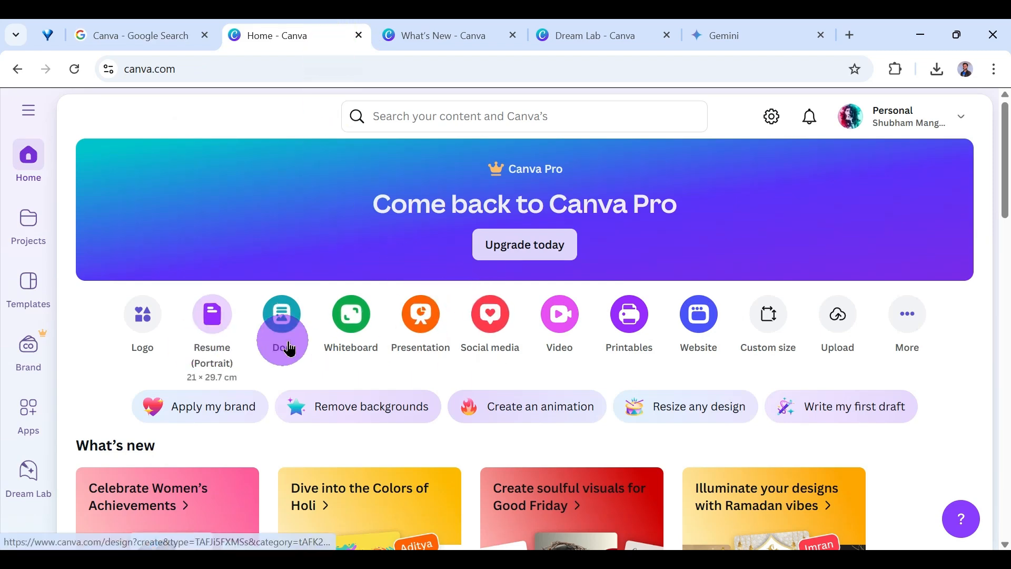
click(909, 322)
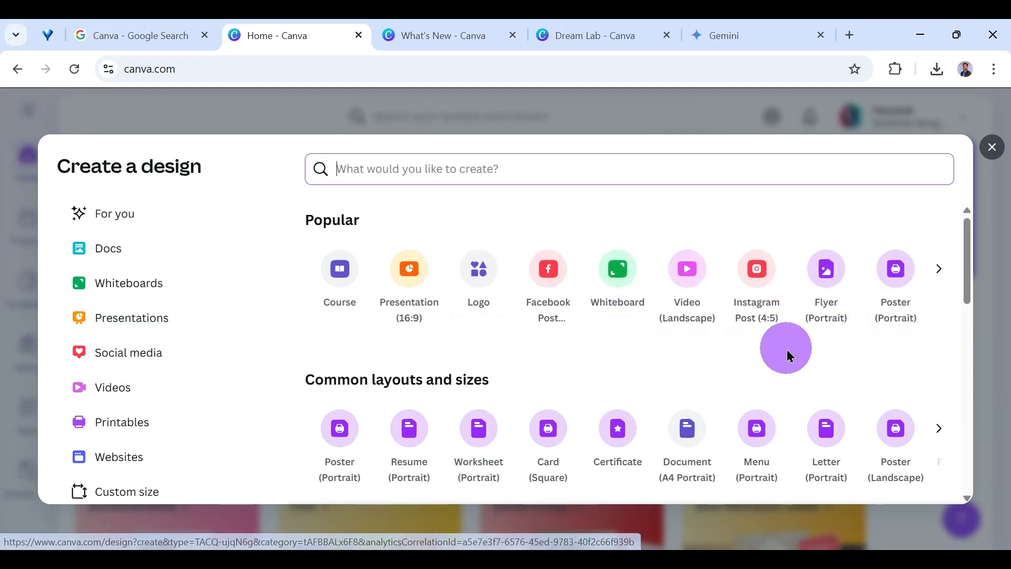
scroll(529, 327, down, 3)
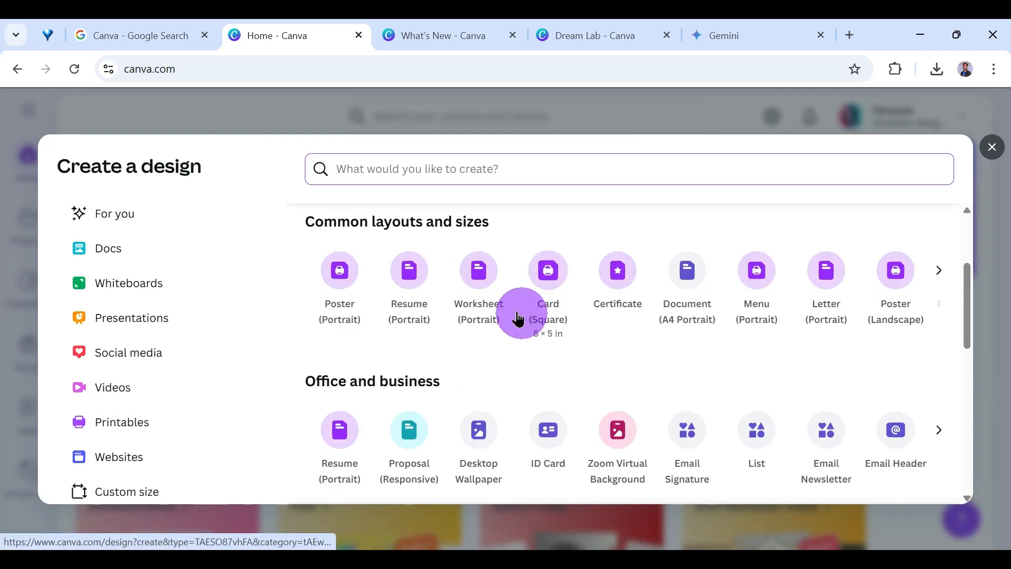
scroll(526, 327, down, 5)
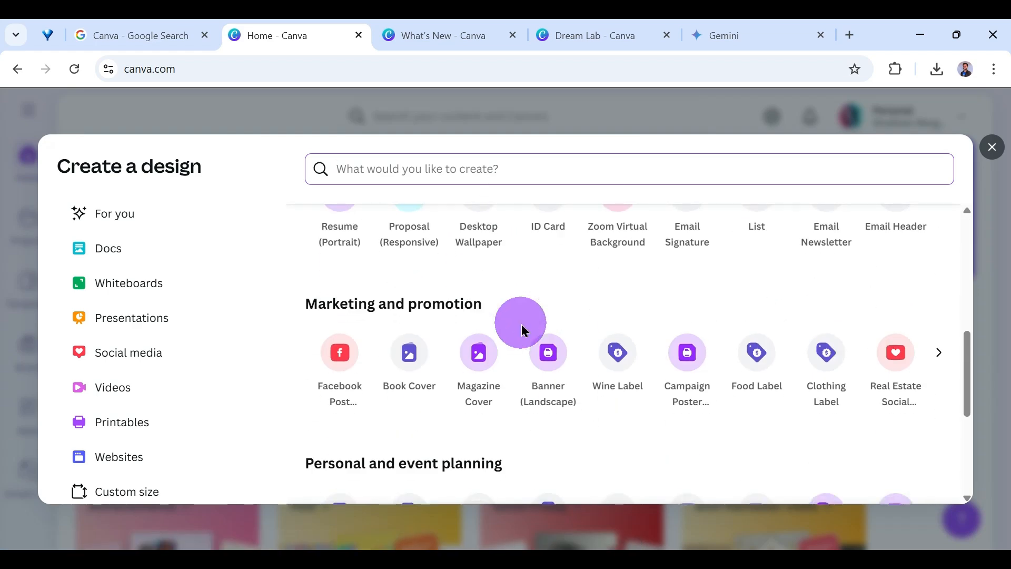
scroll(523, 329, down, 4)
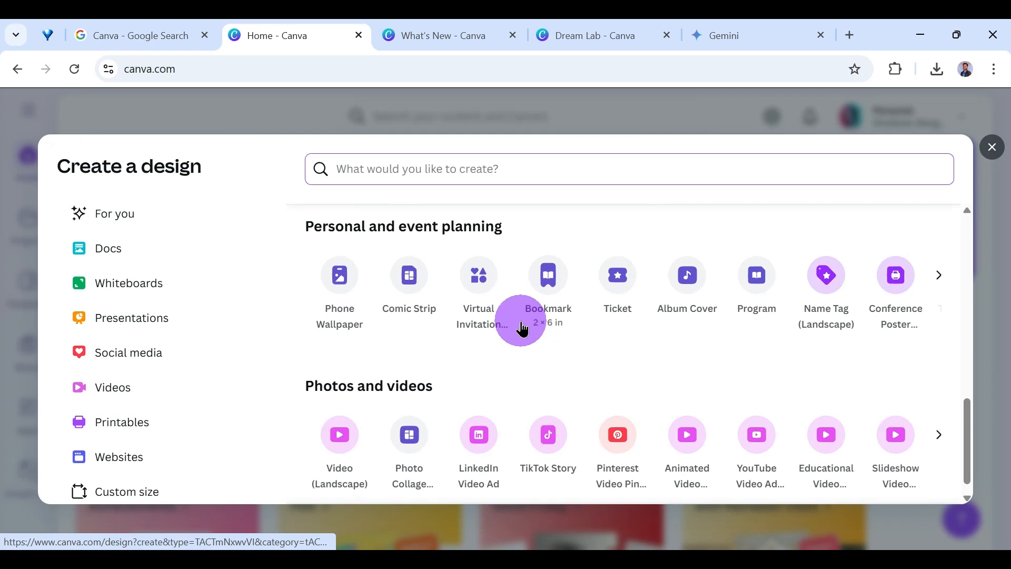
scroll(522, 329, down, 1)
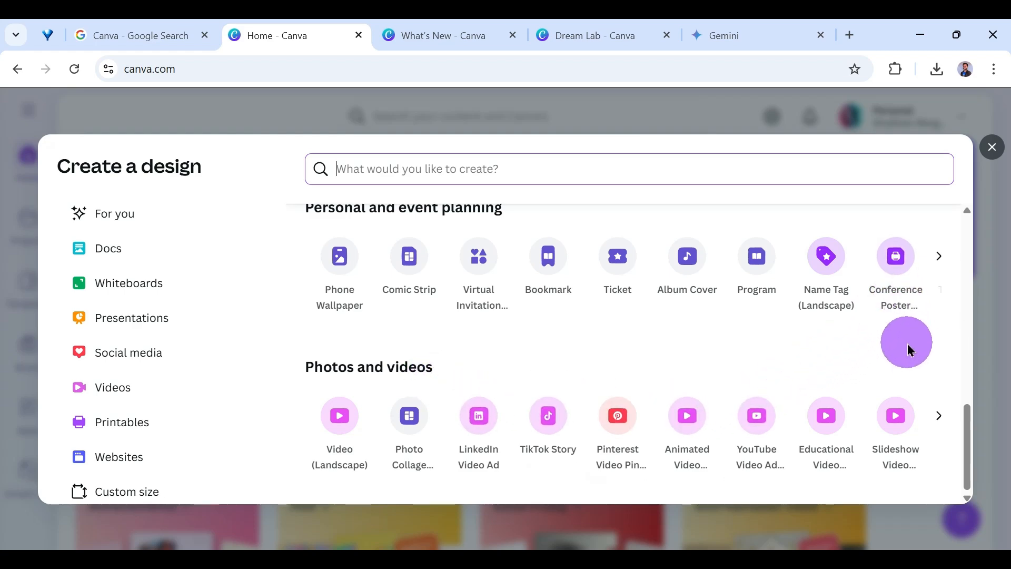
scroll(771, 346, up, 10)
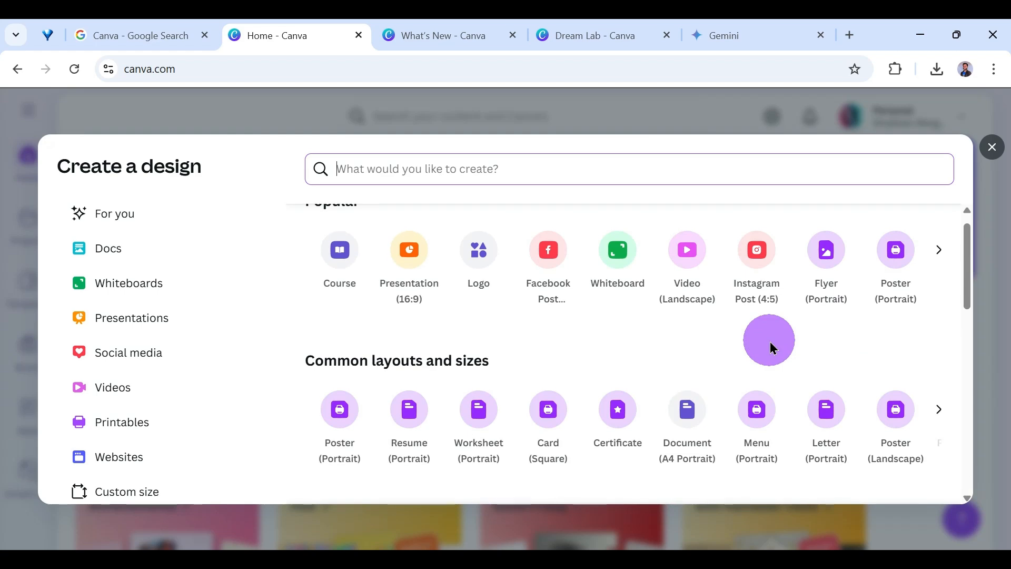
scroll(770, 342, up, 1)
scroll(658, 364, down, 2)
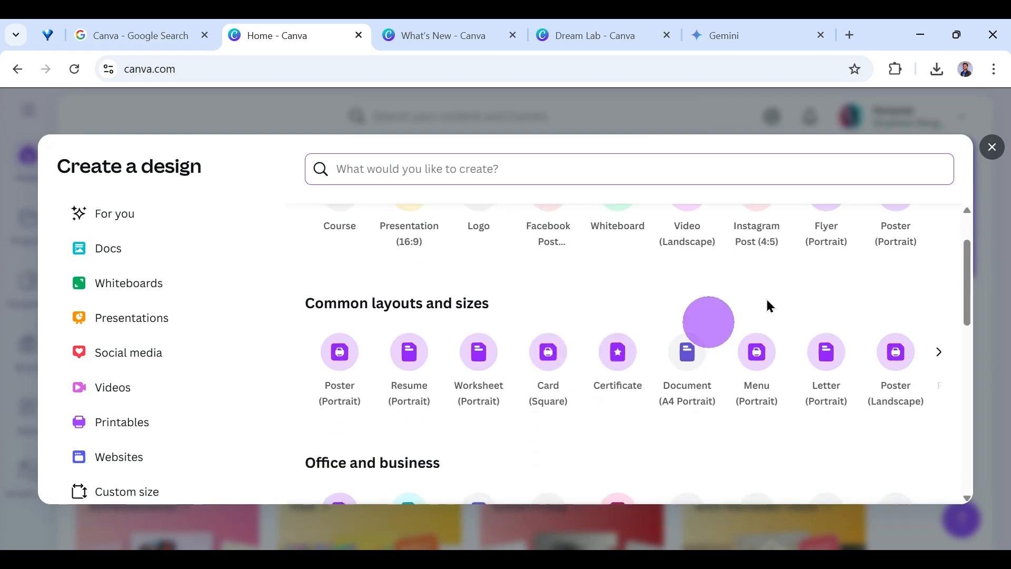
click(990, 159)
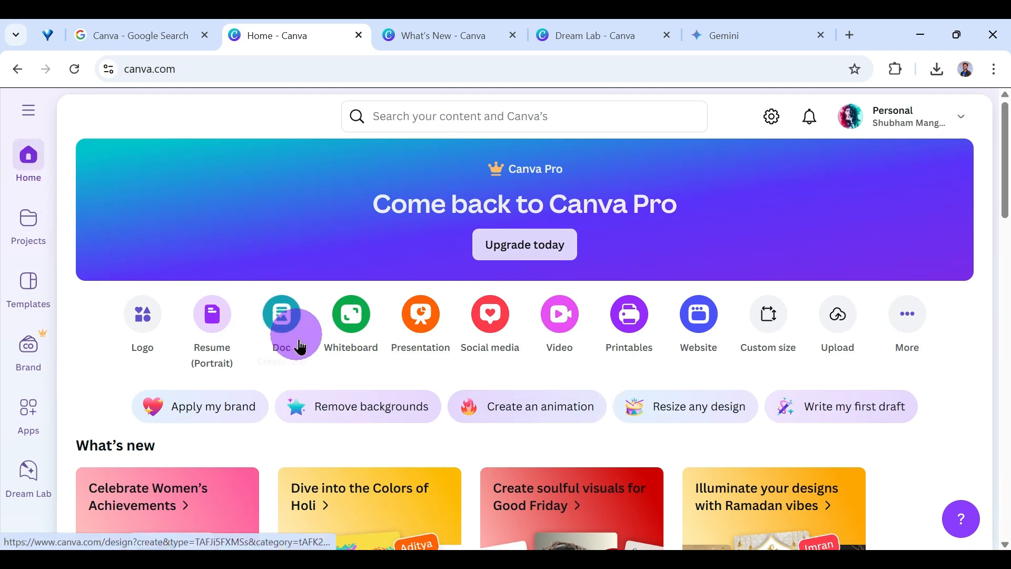
Visit the projects area from the home page, then open the template library and browse its categories and upcoming-event collections.
scroll(284, 358, down, 3)
scroll(282, 352, up, 1)
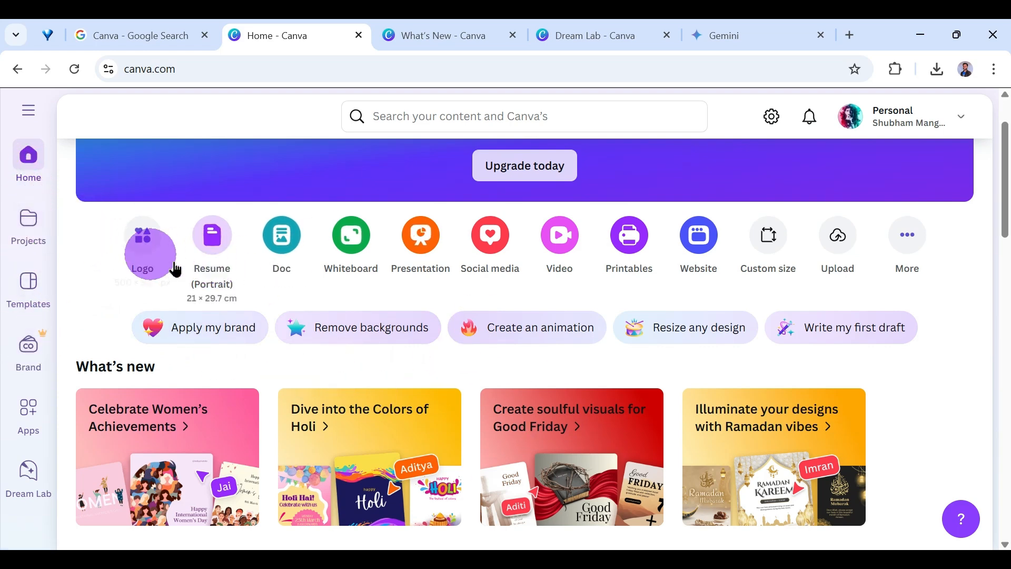
click(41, 231)
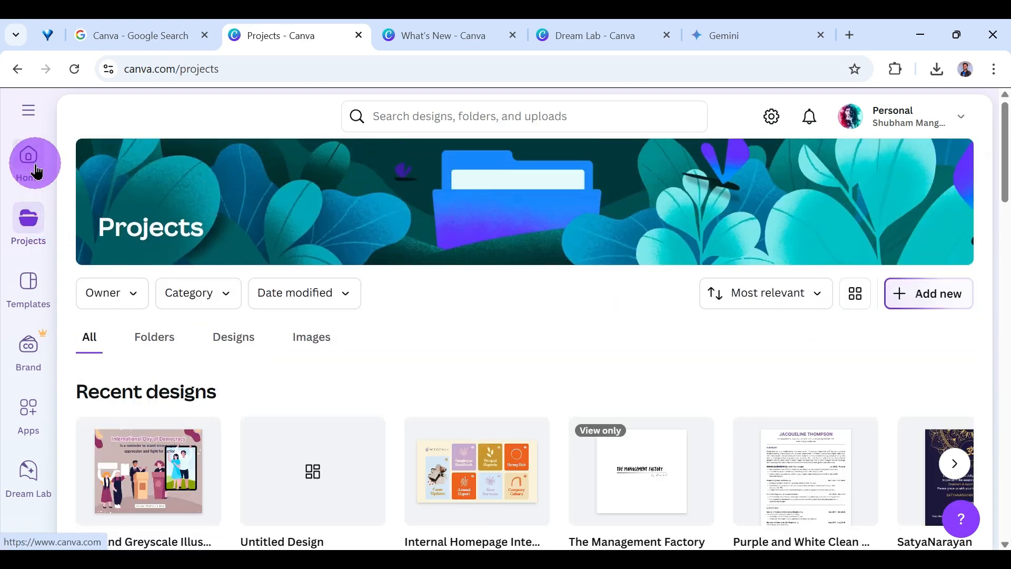
click(30, 158)
click(28, 302)
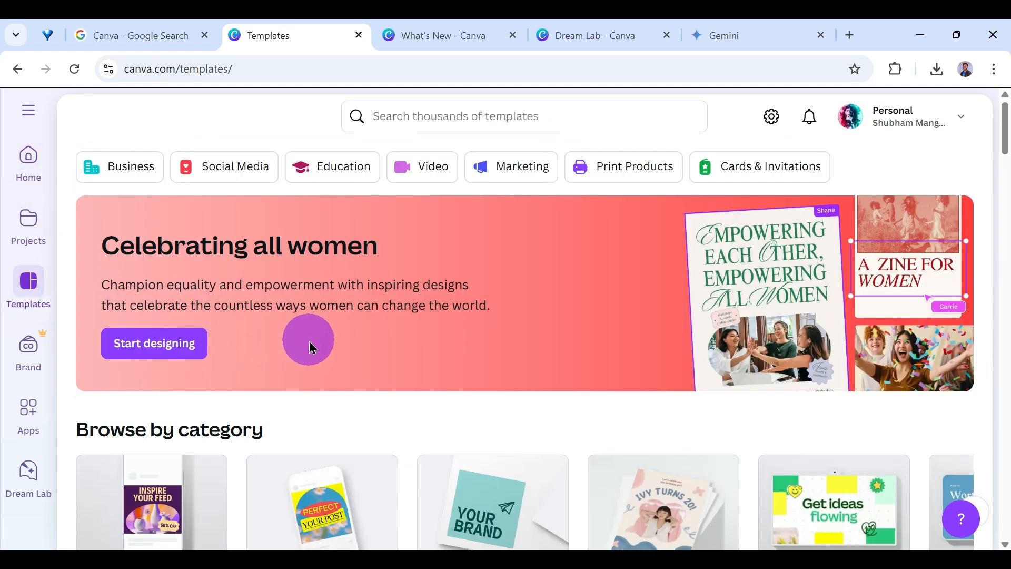
scroll(311, 347, down, 5)
scroll(310, 345, down, 12)
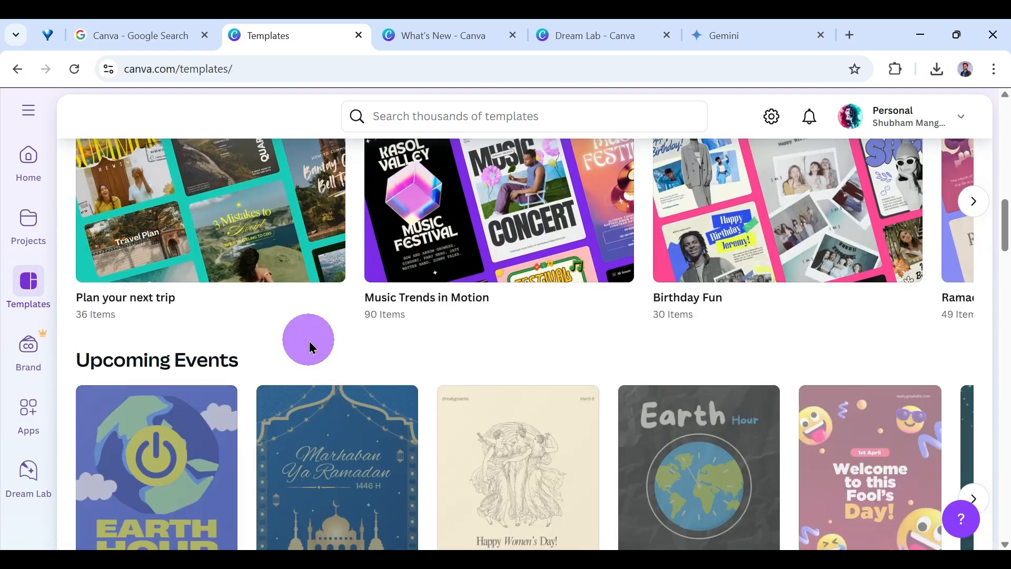
scroll(309, 341, up, 17)
Search the Canva templates for "womens day" and browse the matching designs.
click(463, 117)
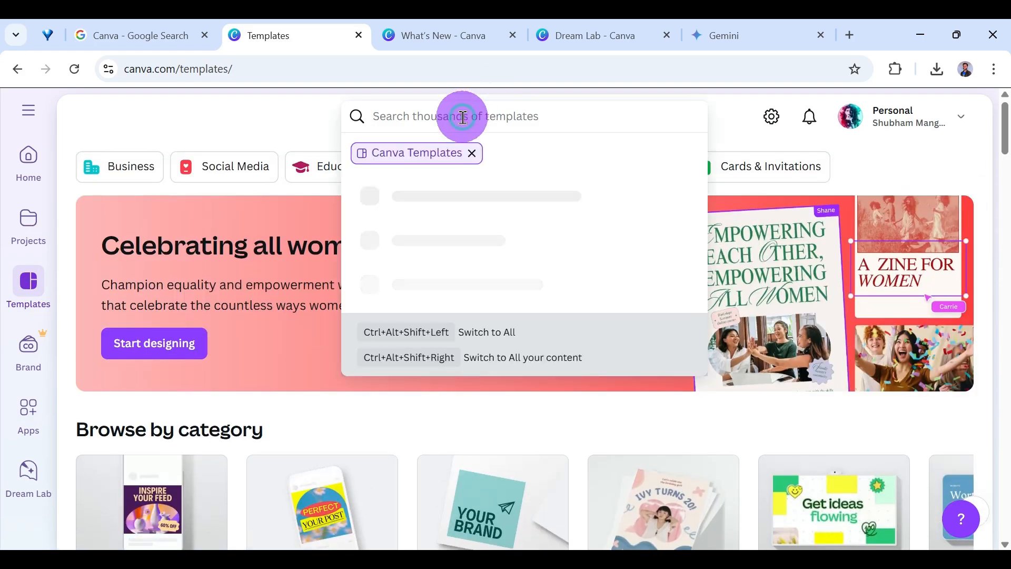
text(wom)
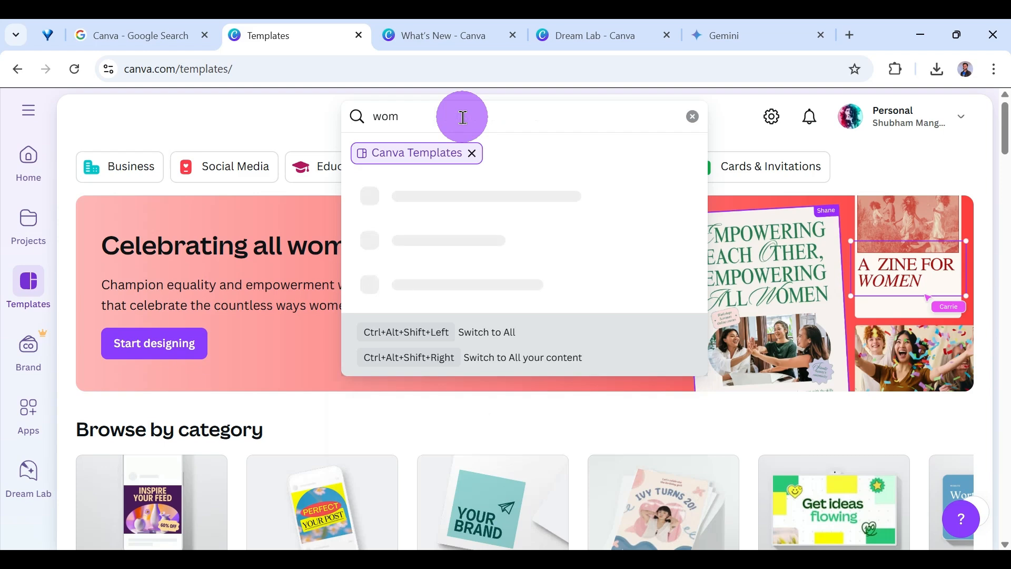
text(ens day)
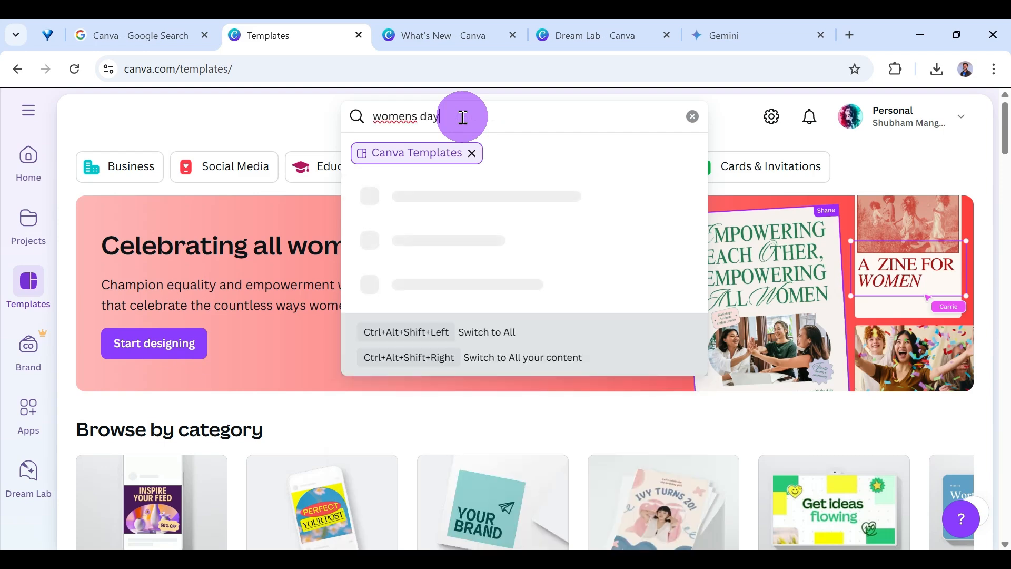
key(Return)
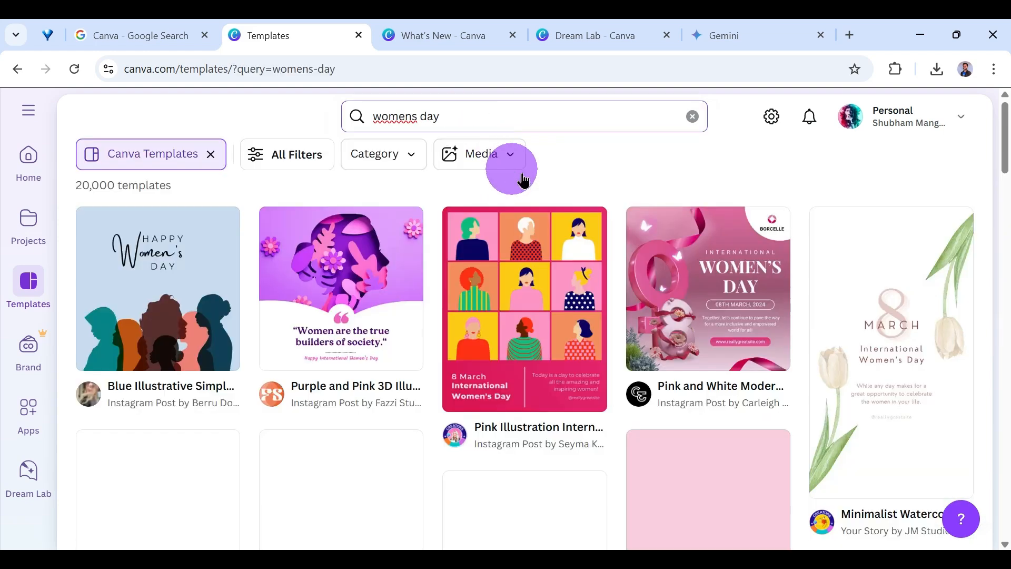
scroll(490, 242, down, 15)
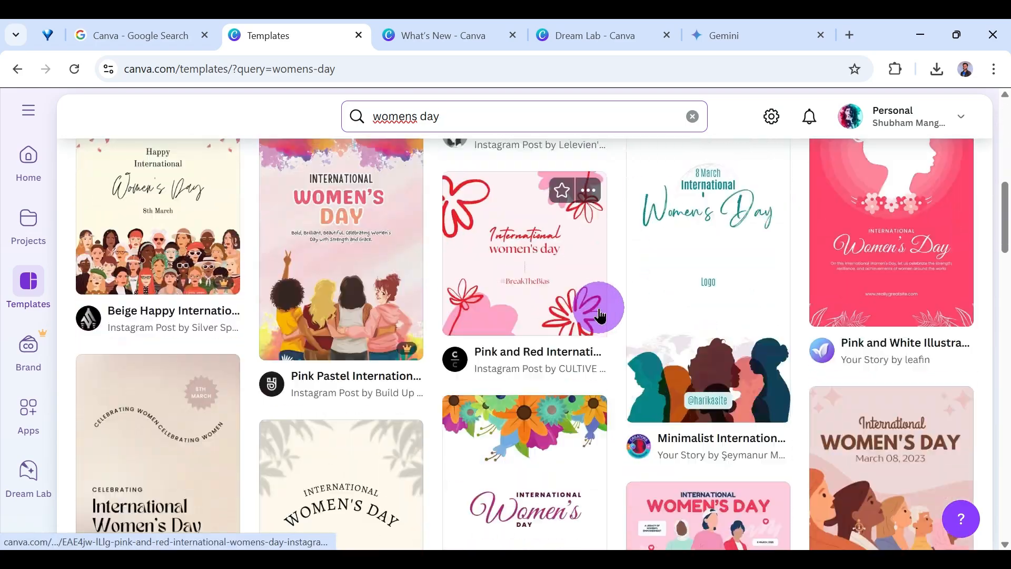
scroll(600, 315, down, 15)
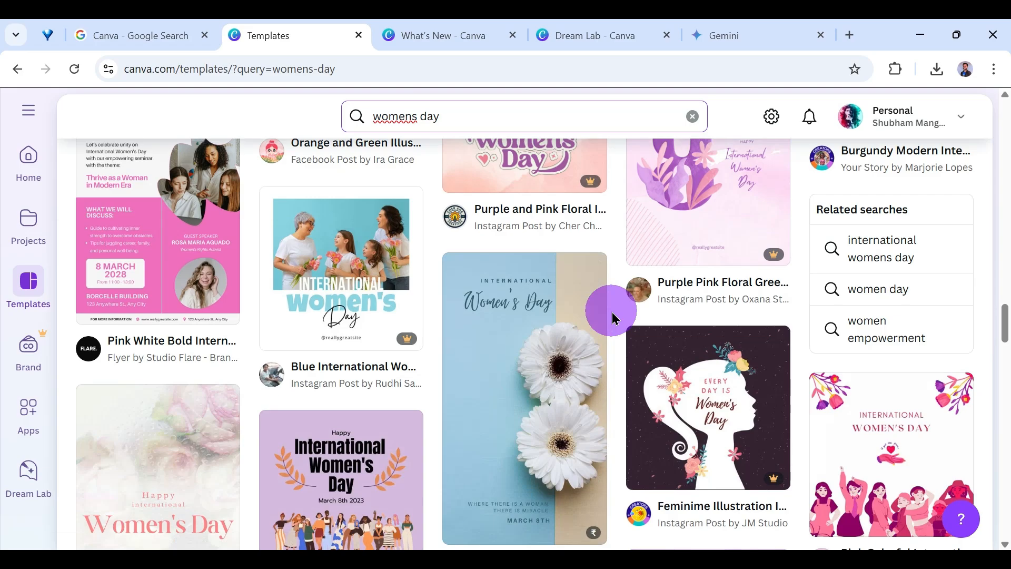
scroll(612, 318, up, 15)
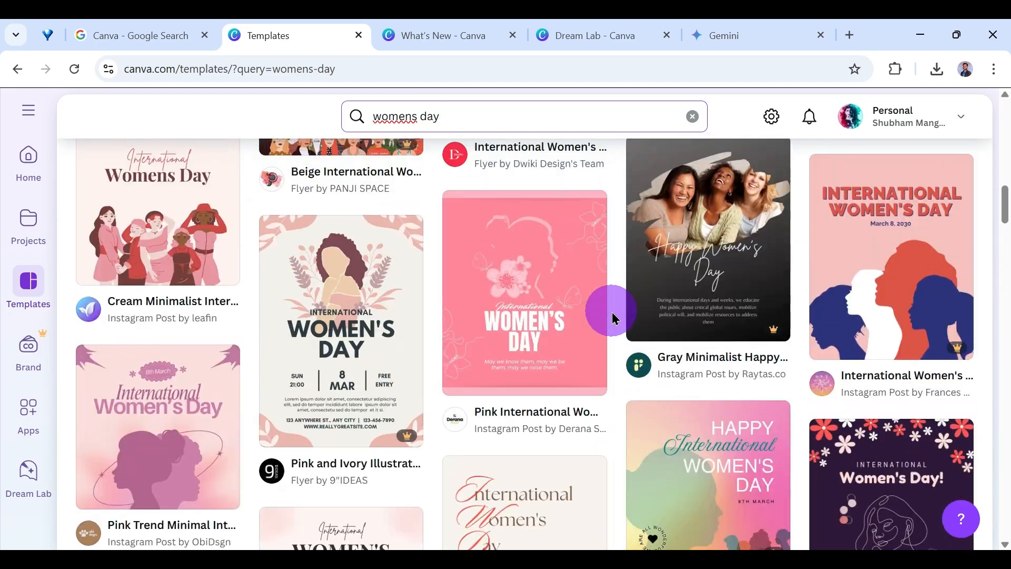
scroll(612, 318, up, 15)
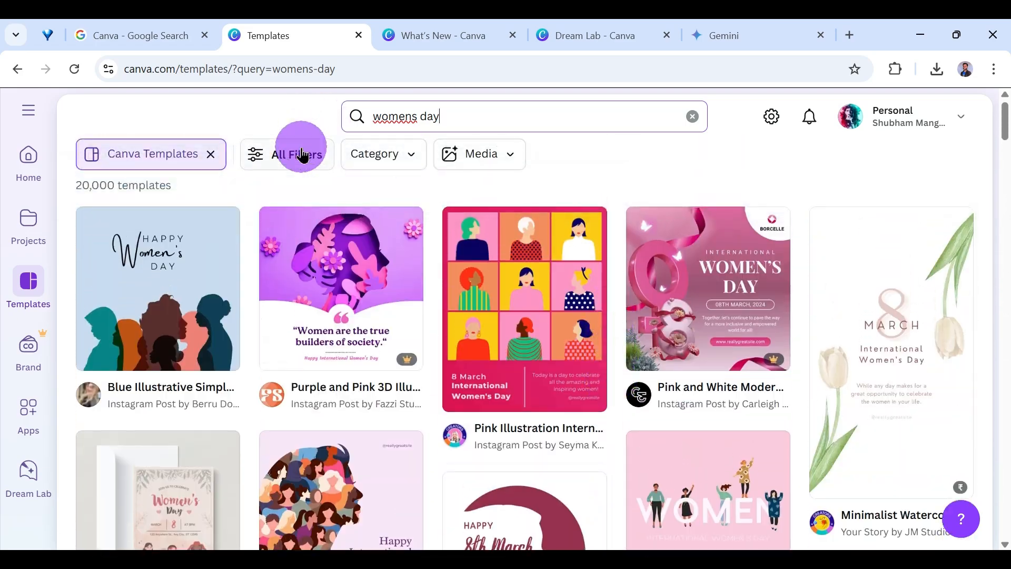
Check the general filter, category and media options available for narrowing the template results, without applying any.
click(302, 154)
click(294, 153)
click(374, 154)
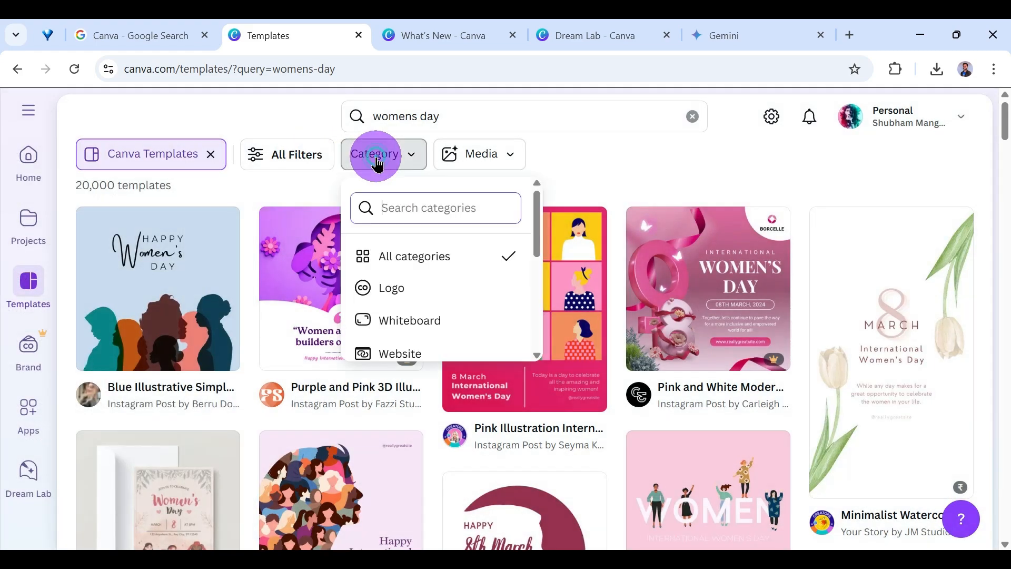
click(477, 158)
click(476, 155)
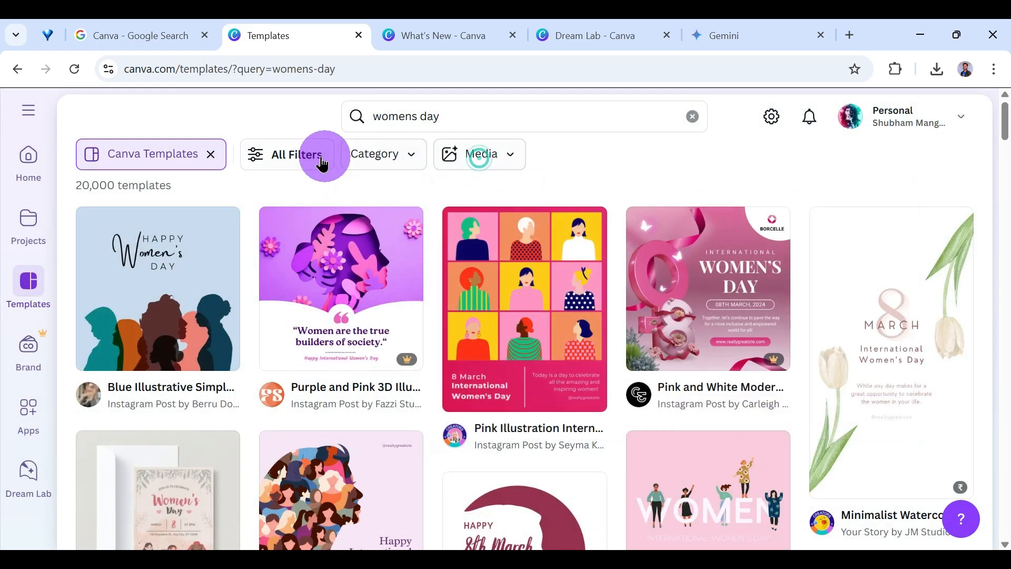
click(250, 154)
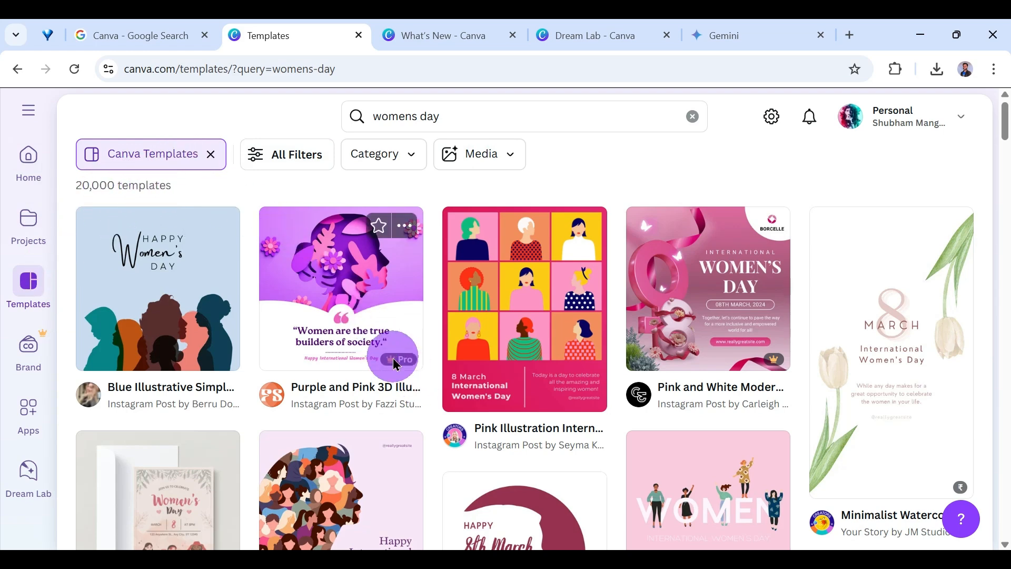
Examine the Pro and paid badges on the women's day templates in the results.
mouse_move(401, 368)
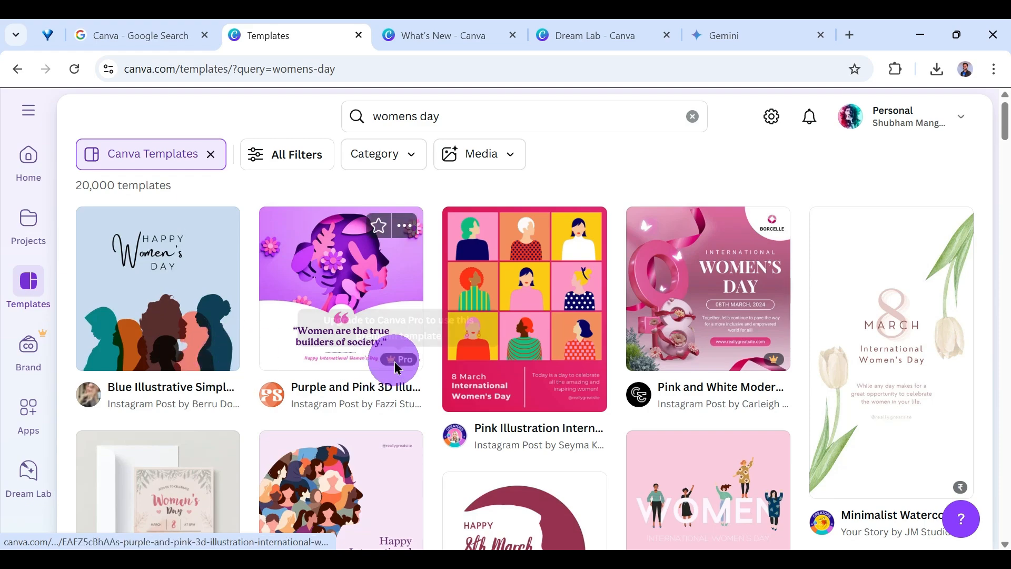
mouse_move(398, 361)
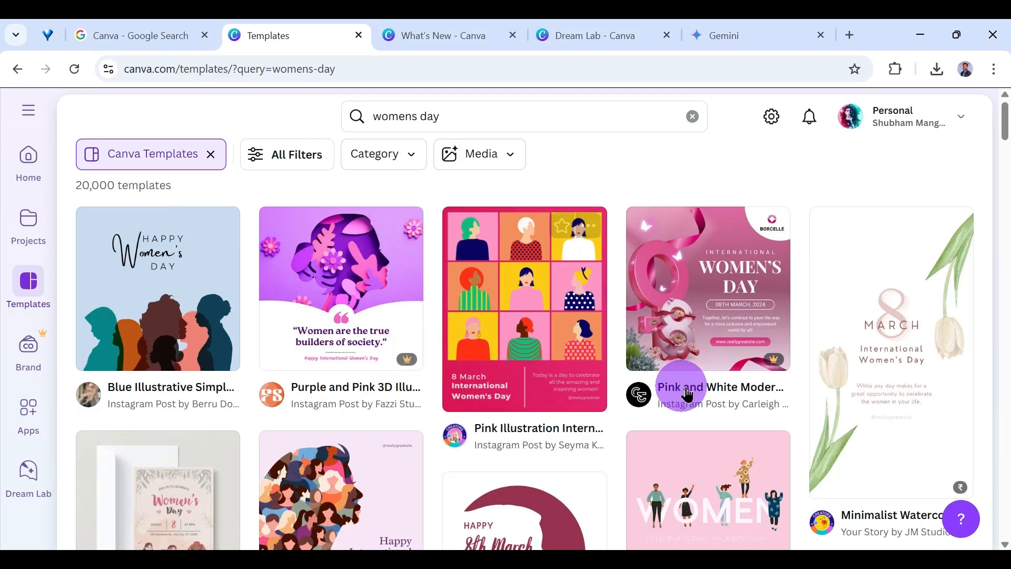
scroll(756, 393, down, 3)
scroll(713, 367, down, 9)
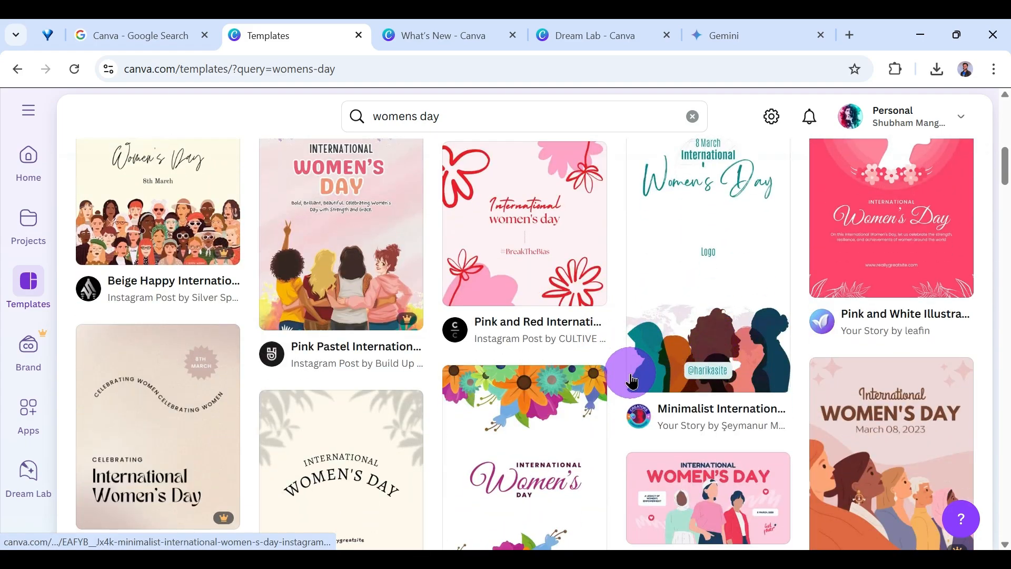
scroll(632, 376, down, 2)
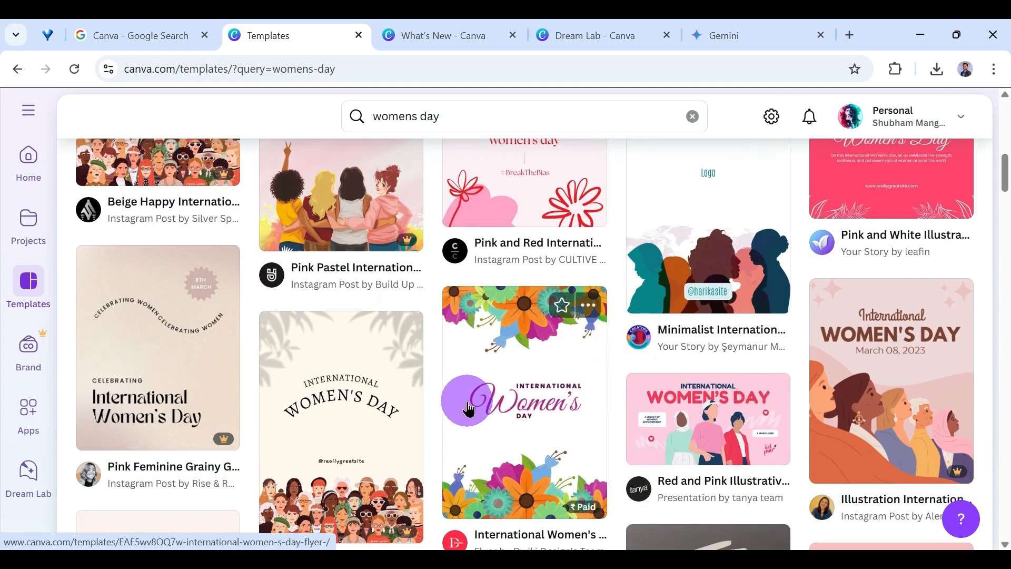
scroll(468, 408, up, 8)
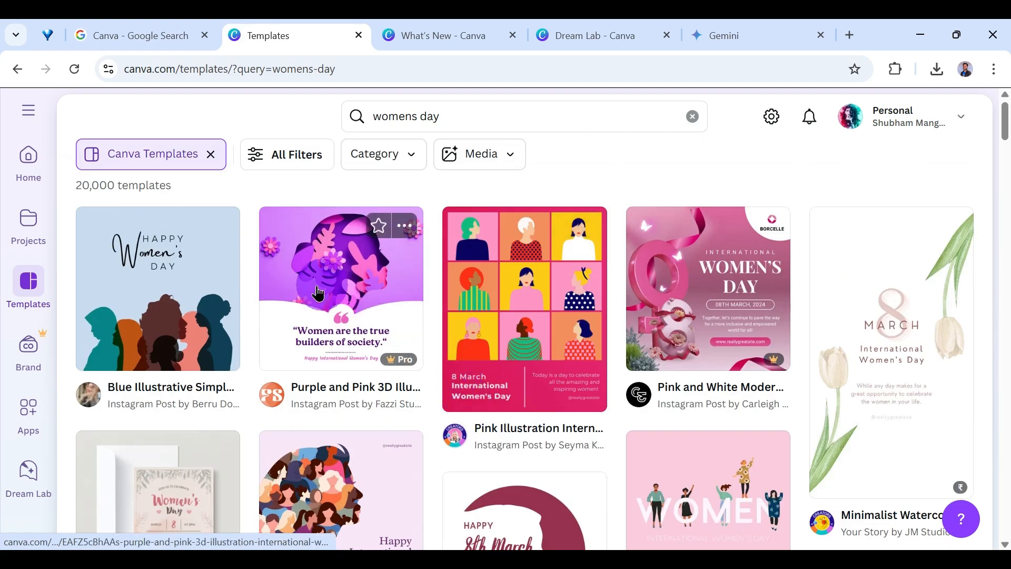
Open the Brand Kits page and look over its feature overview and the existing Brand Kit.
click(32, 348)
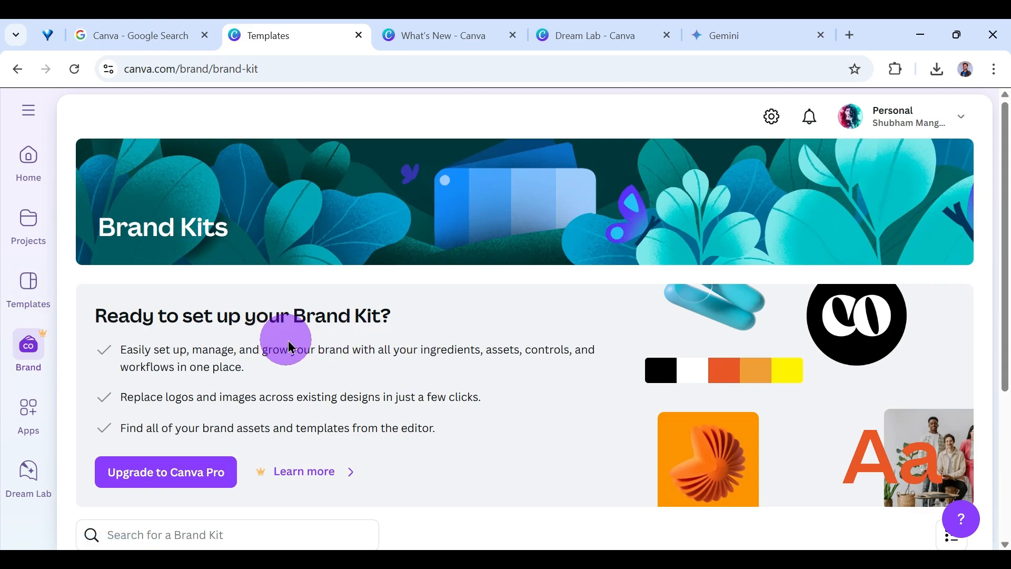
scroll(295, 333, down, 3)
scroll(377, 338, up, 3)
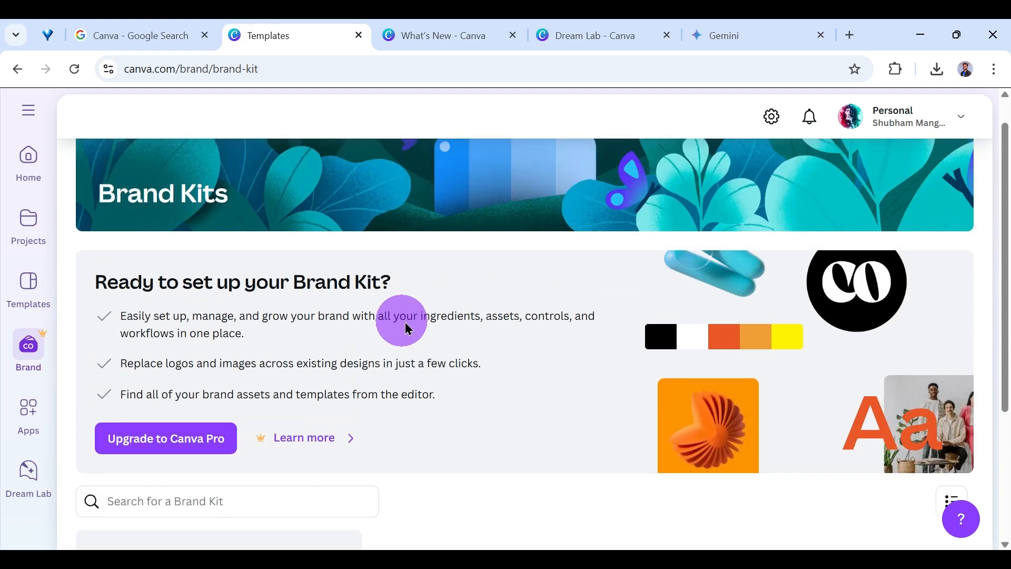
scroll(580, 332, down, 3)
scroll(668, 287, up, 2)
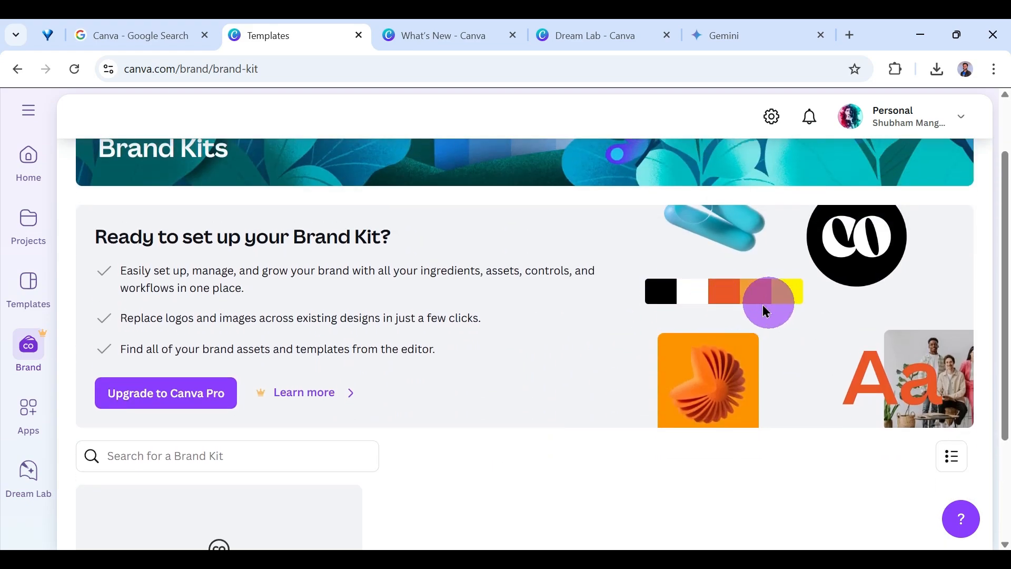
scroll(690, 371, down, 3)
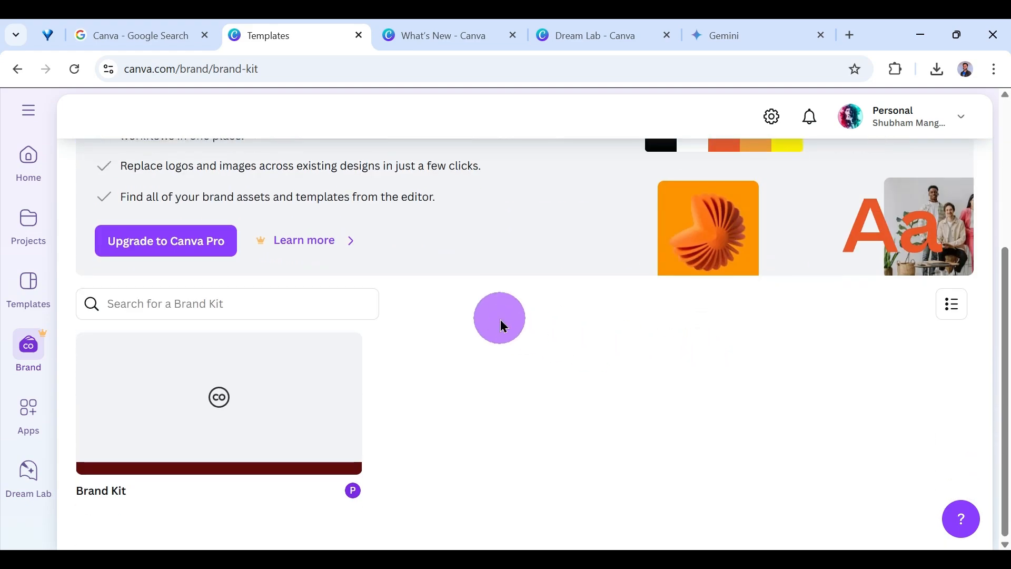
scroll(411, 379, up, 5)
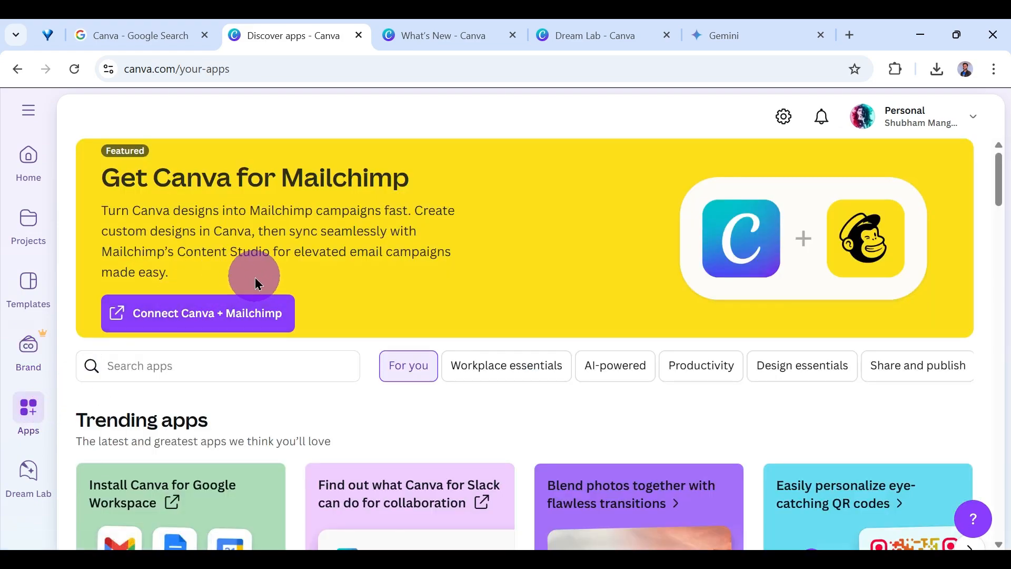
Browse the Apps page, from the trending and new and noteworthy apps to the team, workplace and AI-powered categories.
scroll(257, 279, down, 5)
scroll(395, 271, up, 5)
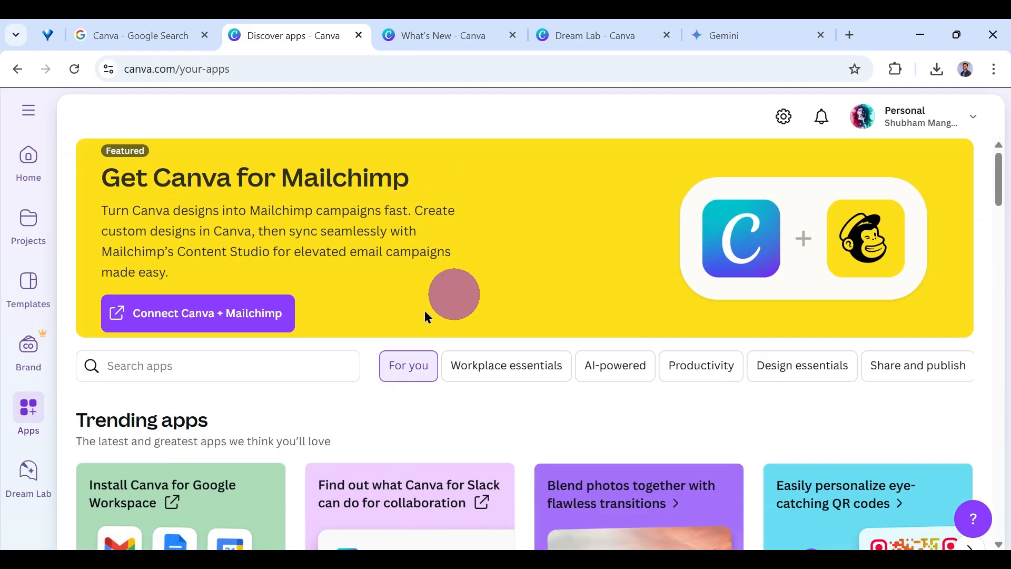
scroll(424, 311, down, 4)
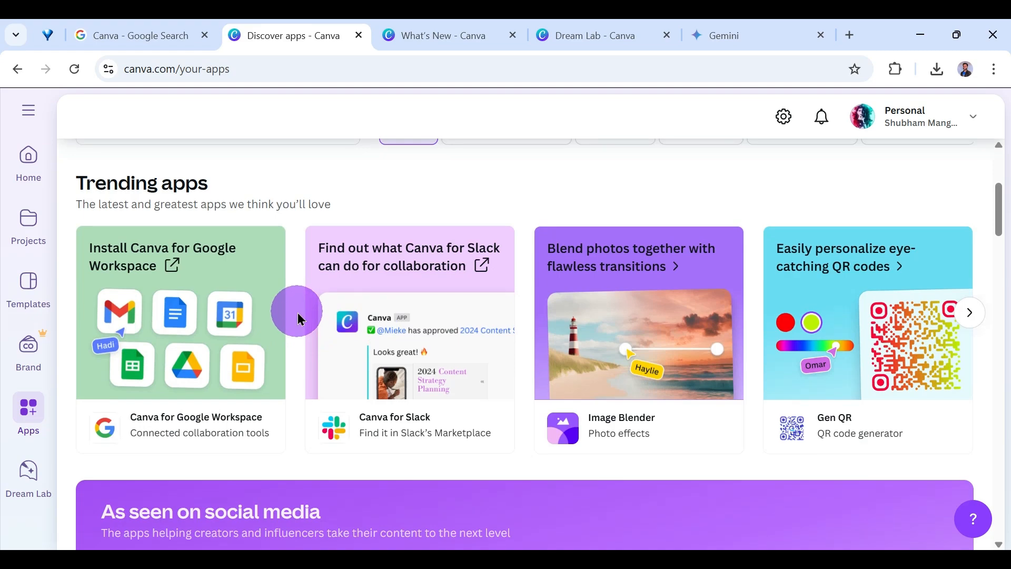
scroll(298, 318, down, 3)
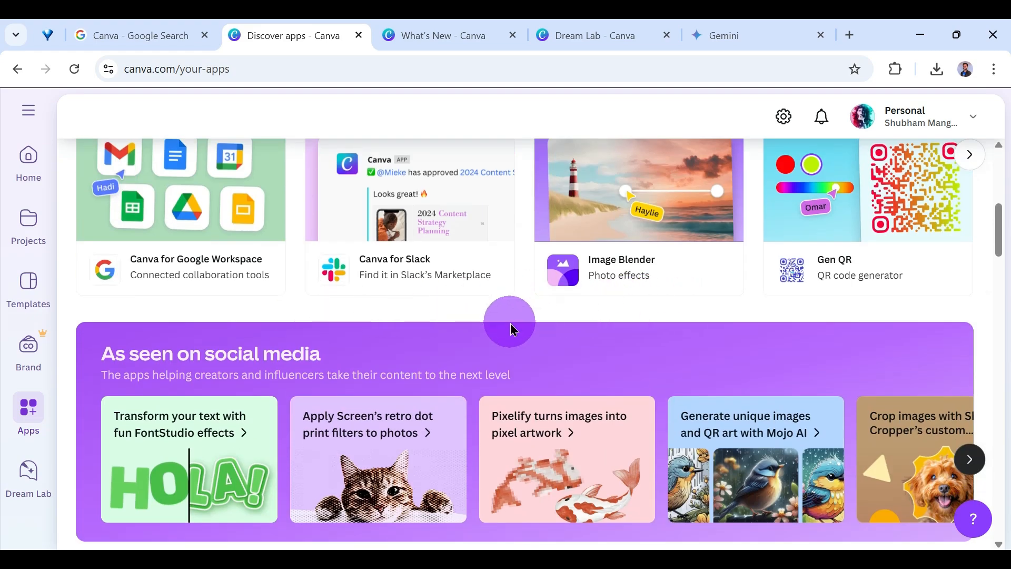
scroll(513, 330, down, 4)
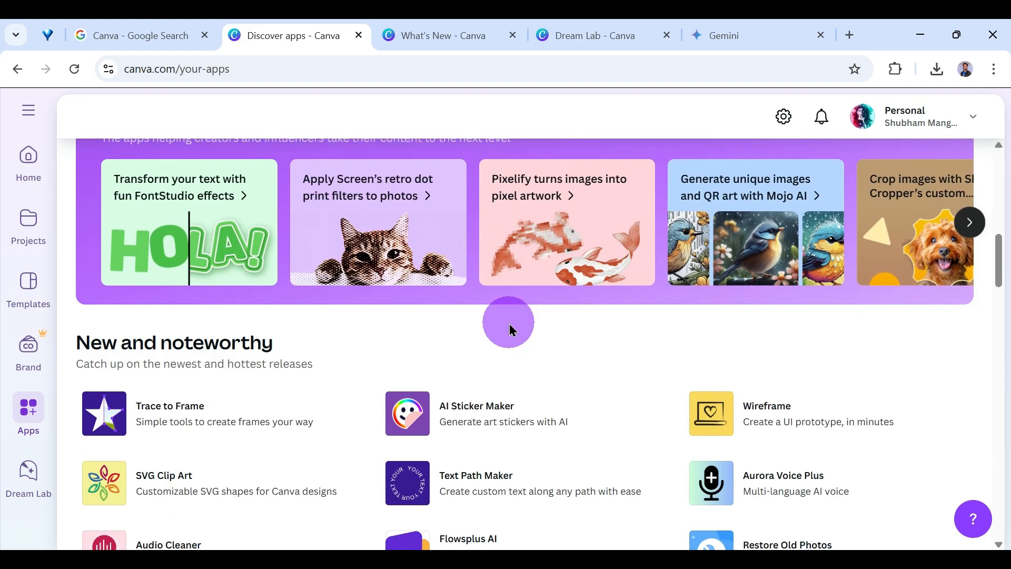
scroll(514, 329, down, 3)
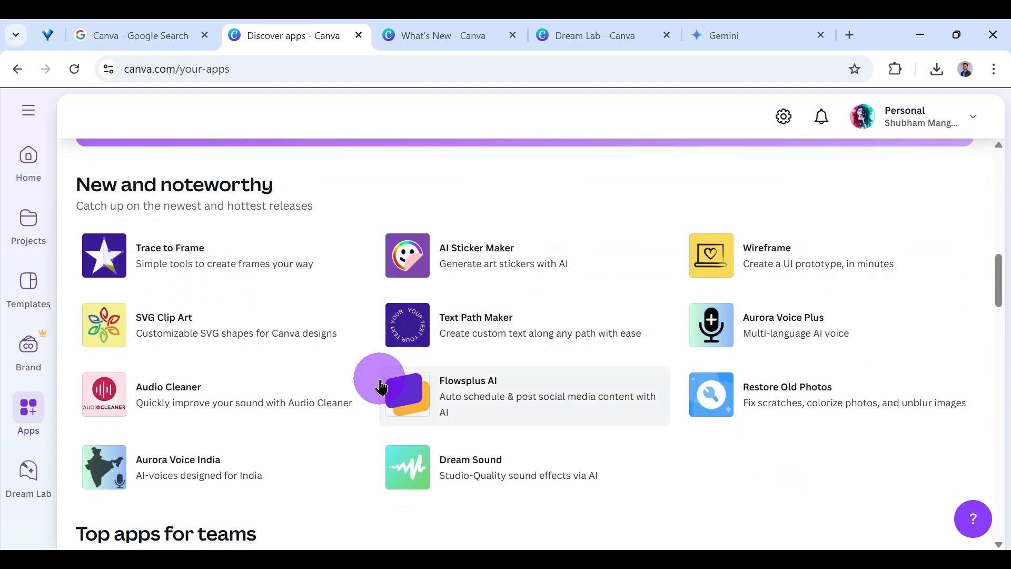
scroll(382, 387, down, 12)
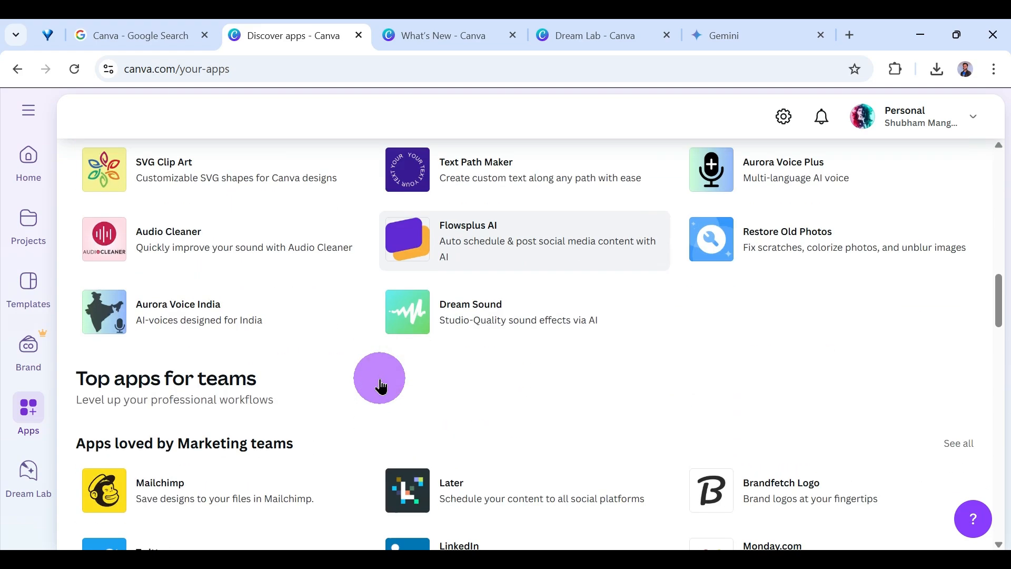
scroll(382, 387, down, 8)
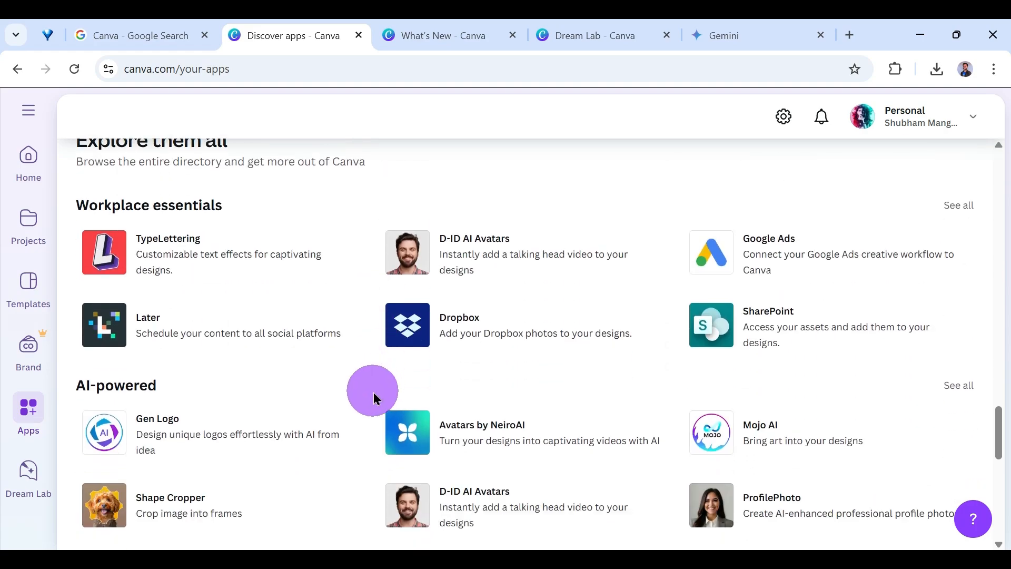
scroll(374, 397, down, 8)
scroll(374, 397, up, 18)
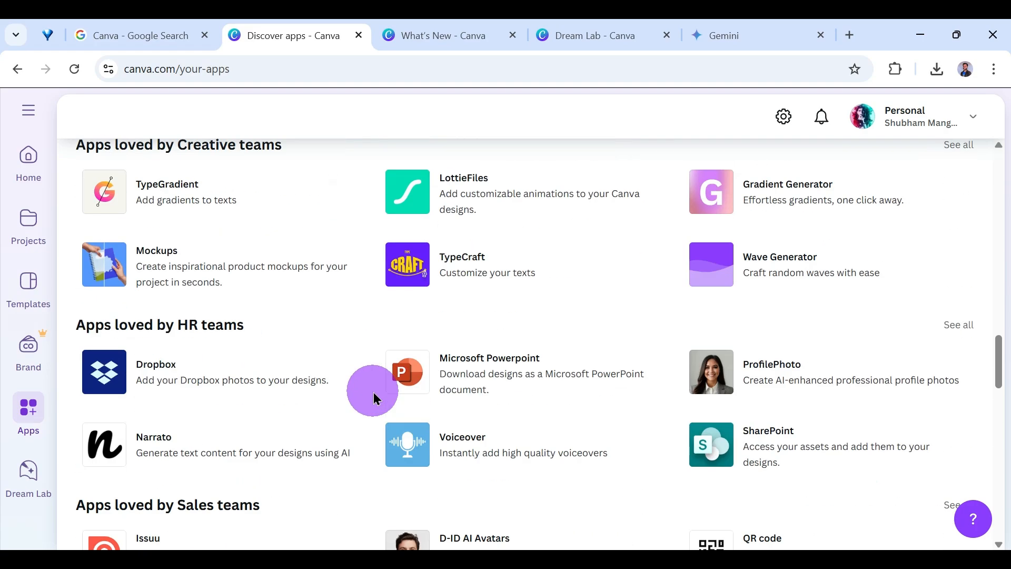
scroll(373, 396, up, 18)
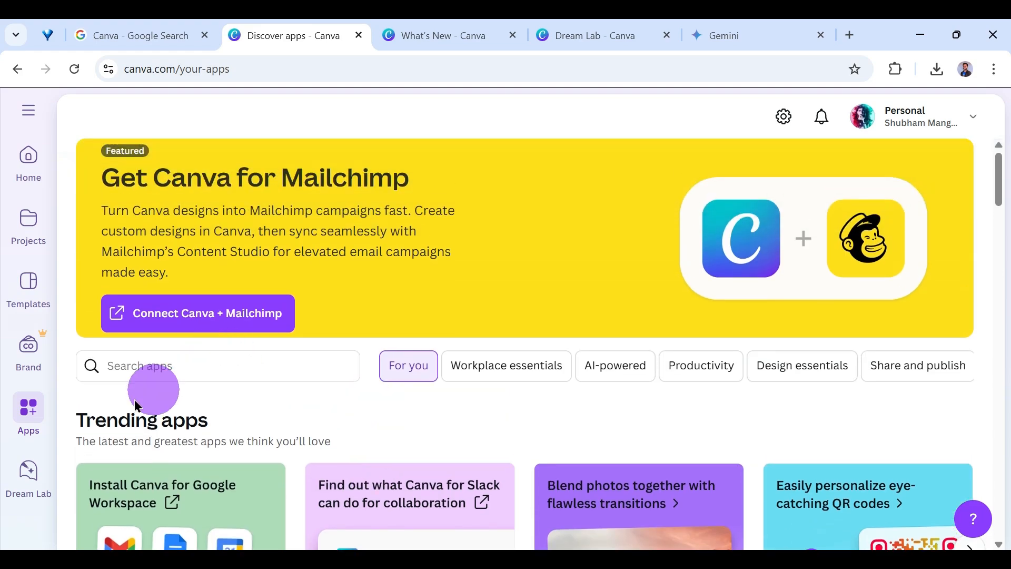
Open Dream Lab, enter the prompt "An image for a creative on Women's Day" and set the aspect ratio to 1:1.
click(36, 474)
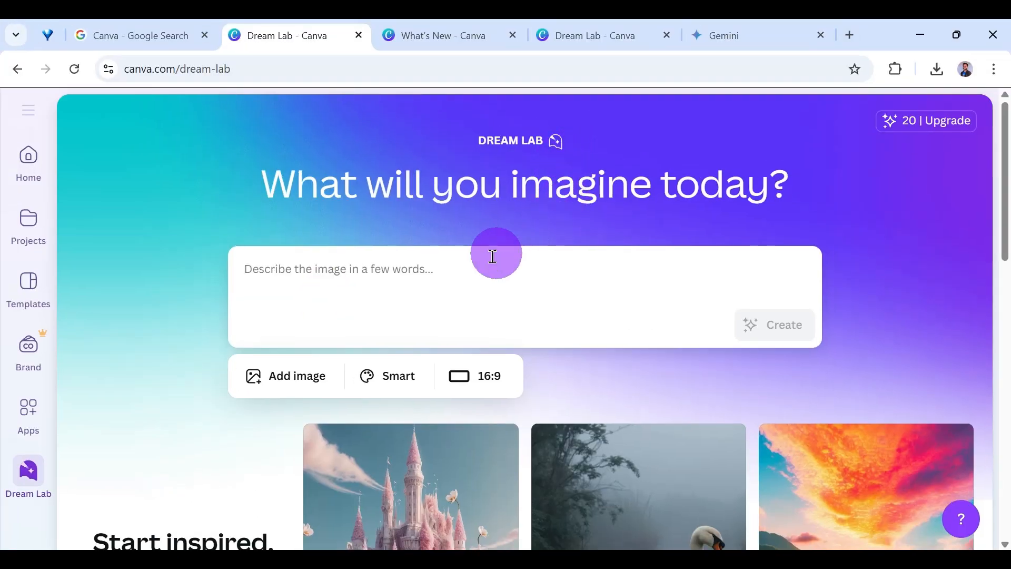
click(443, 279)
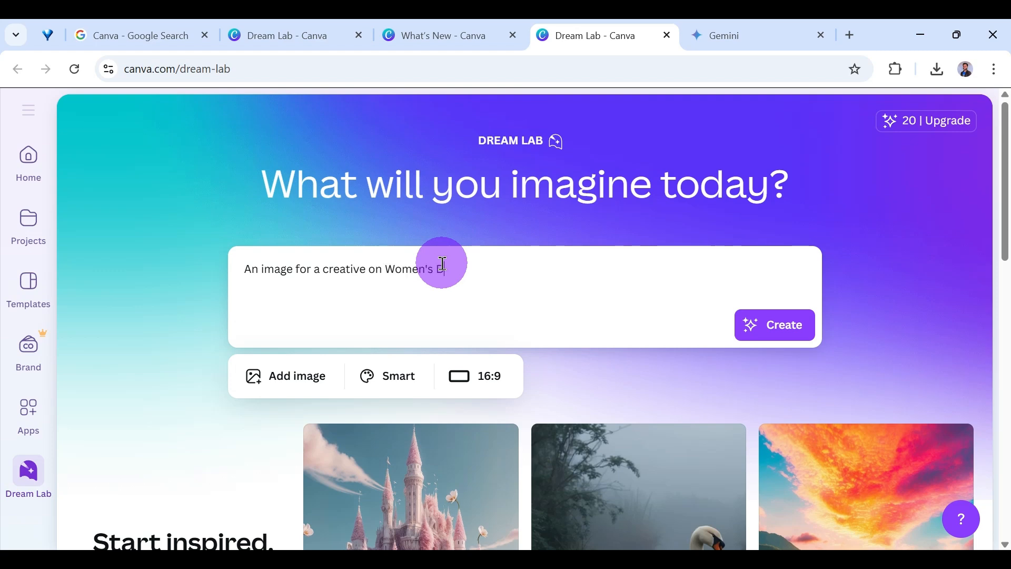
click(483, 388)
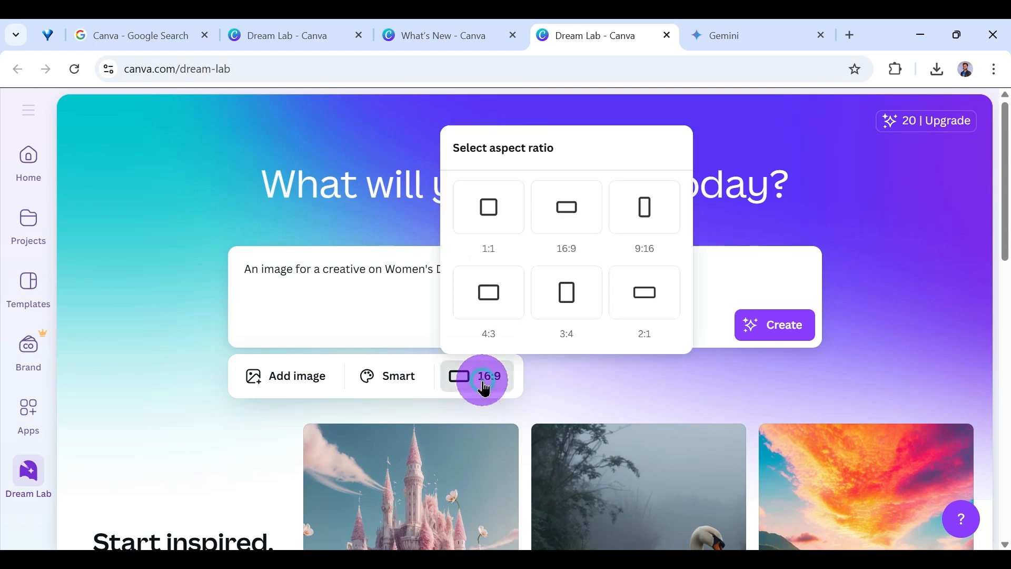
click(513, 216)
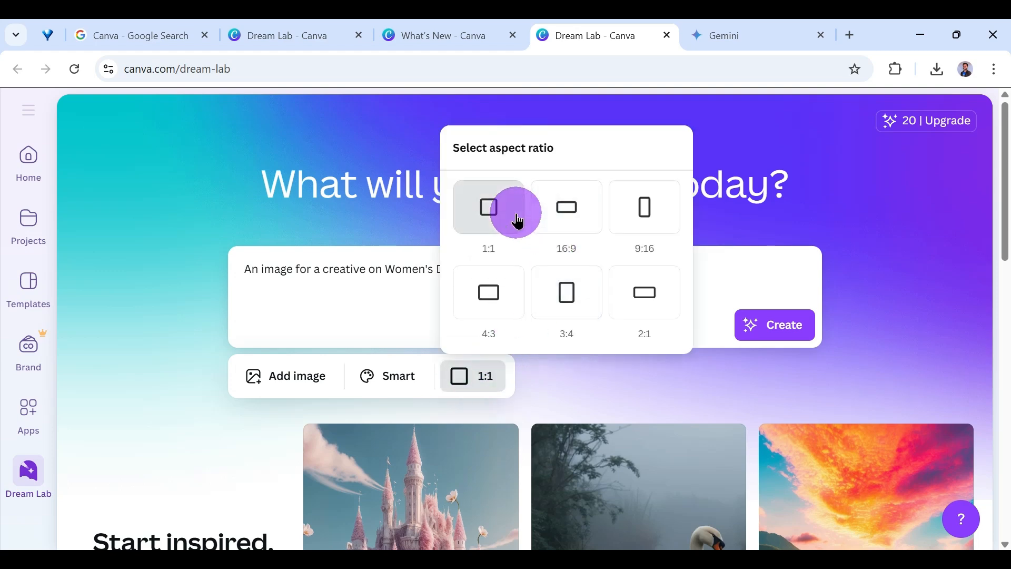
Browse the available image styles and choose Sketch - Color for the Women's Day image.
click(389, 380)
scroll(452, 259, down, 3)
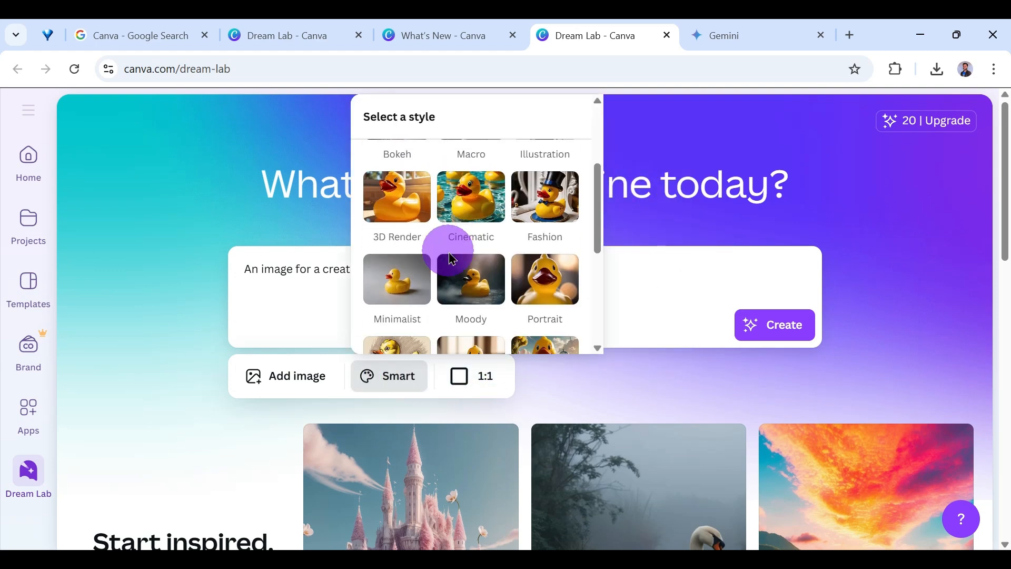
scroll(453, 242, down, 5)
scroll(453, 247, up, 6)
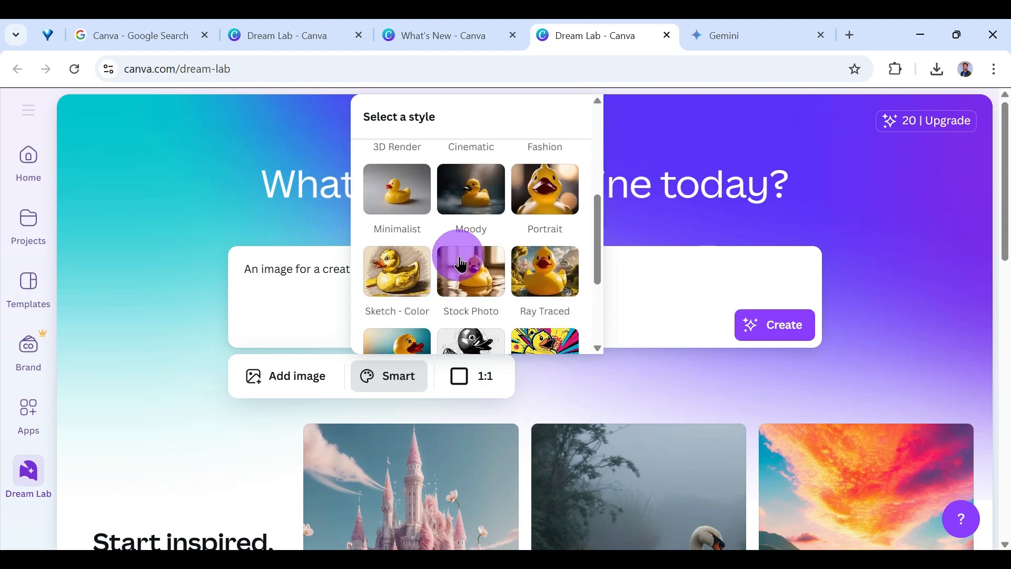
scroll(463, 265, down, 3)
click(398, 269)
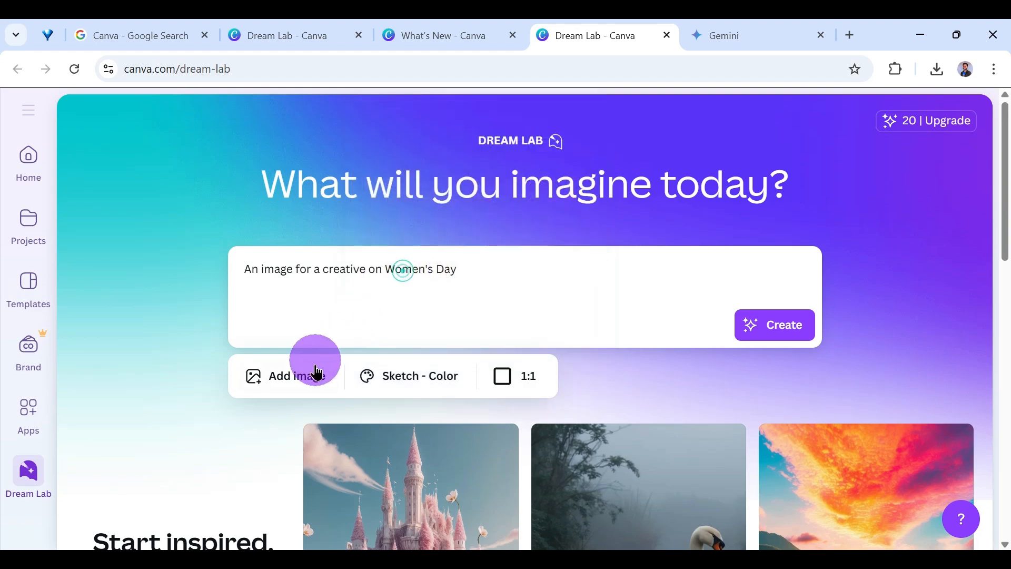
Check the reference options for adding an image, without applying any, and generate the images from the Women's Day prompt.
click(313, 377)
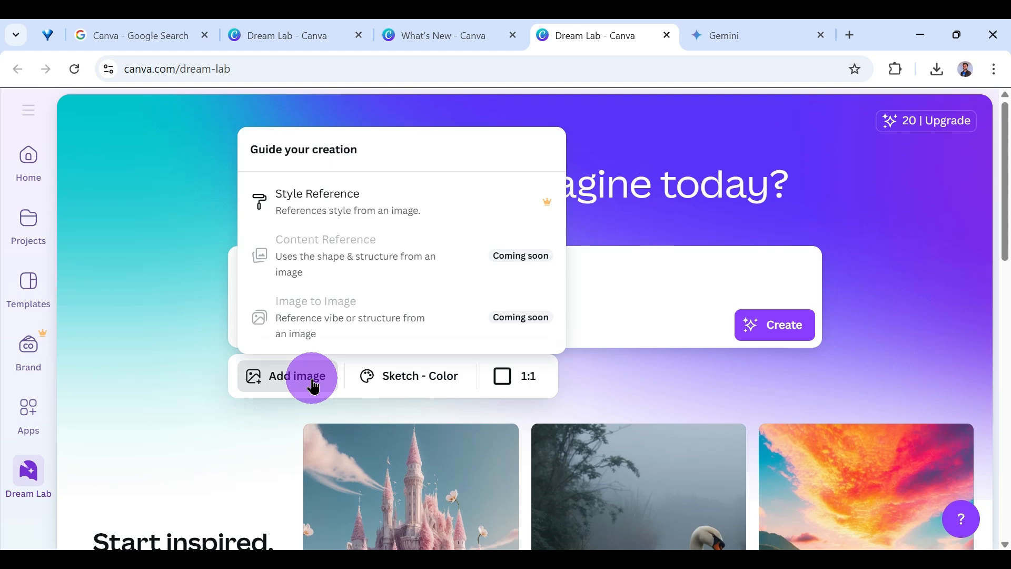
click(314, 379)
click(759, 322)
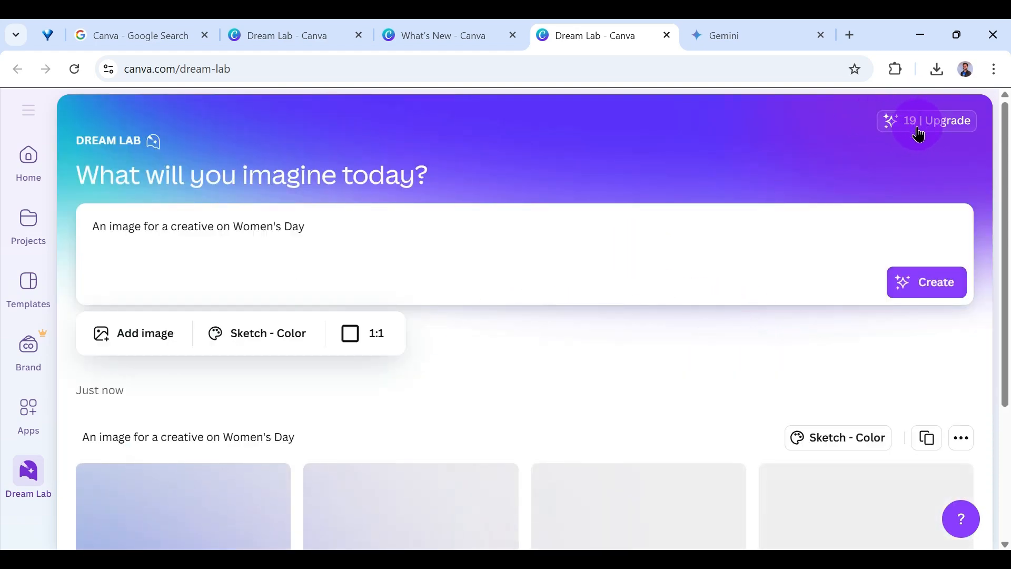
Check the credit cost per generation and look over the generated Women's Day images.
click(915, 133)
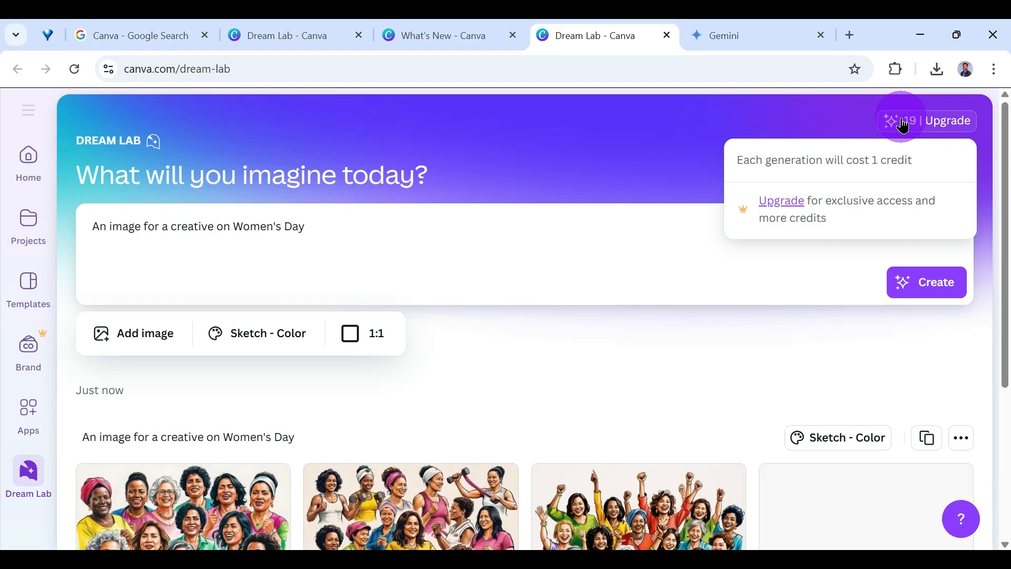
click(903, 128)
scroll(508, 245, down, 3)
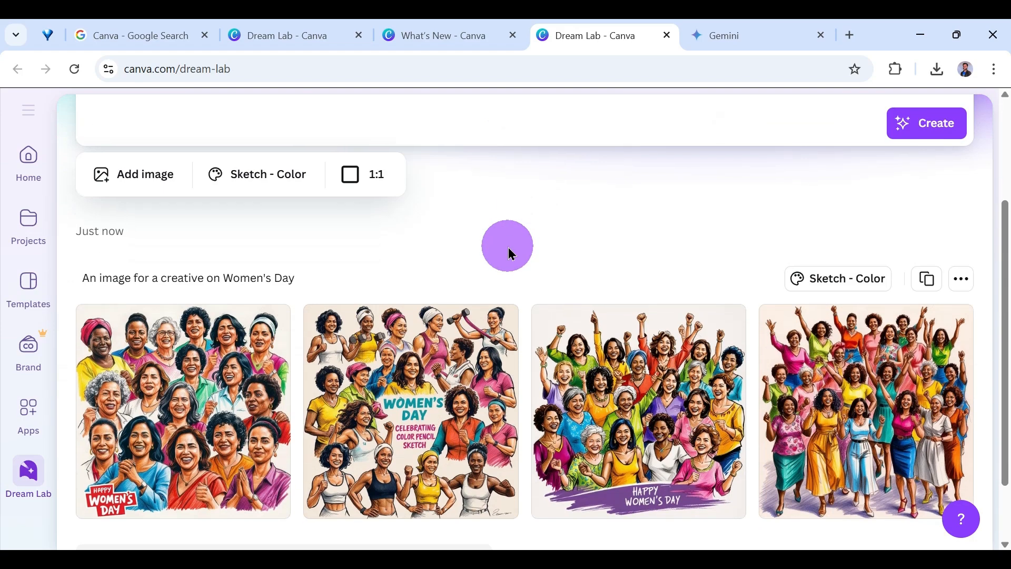
scroll(518, 251, down, 2)
scroll(585, 337, up, 3)
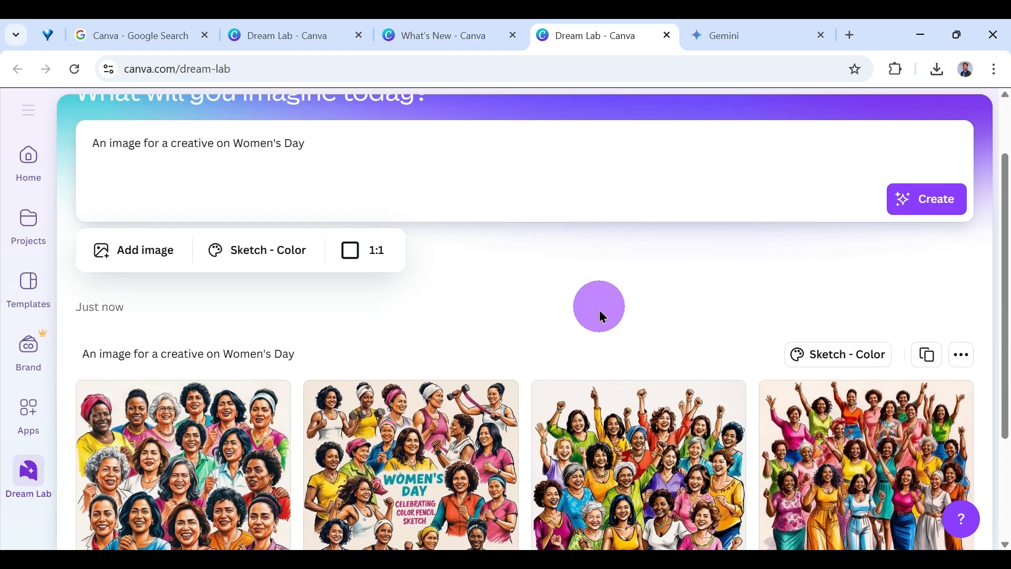
scroll(488, 297, down, 3)
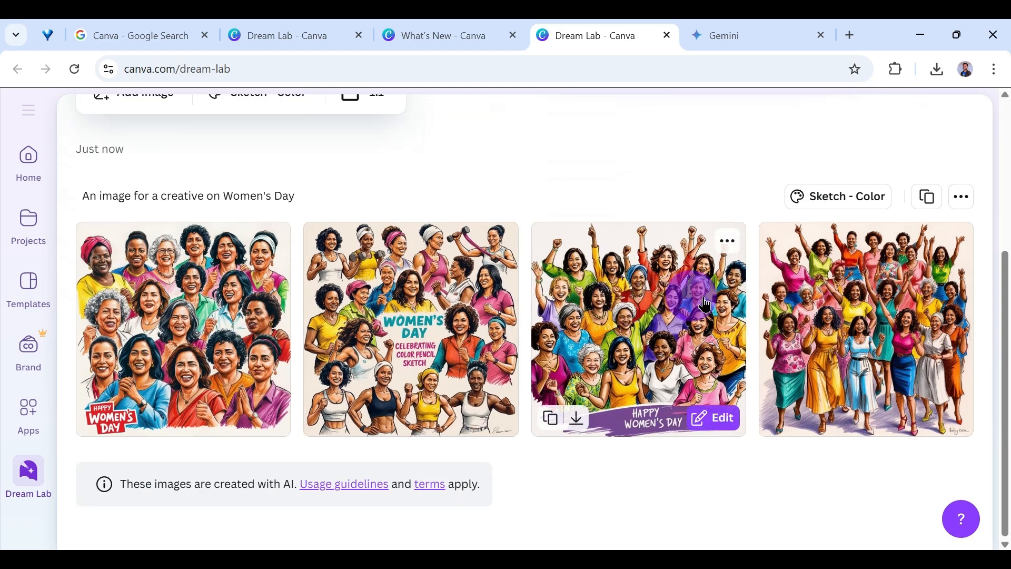
Open the third generated image, with the purple "Happy Women's Day" banner, for editing in a new design.
click(640, 347)
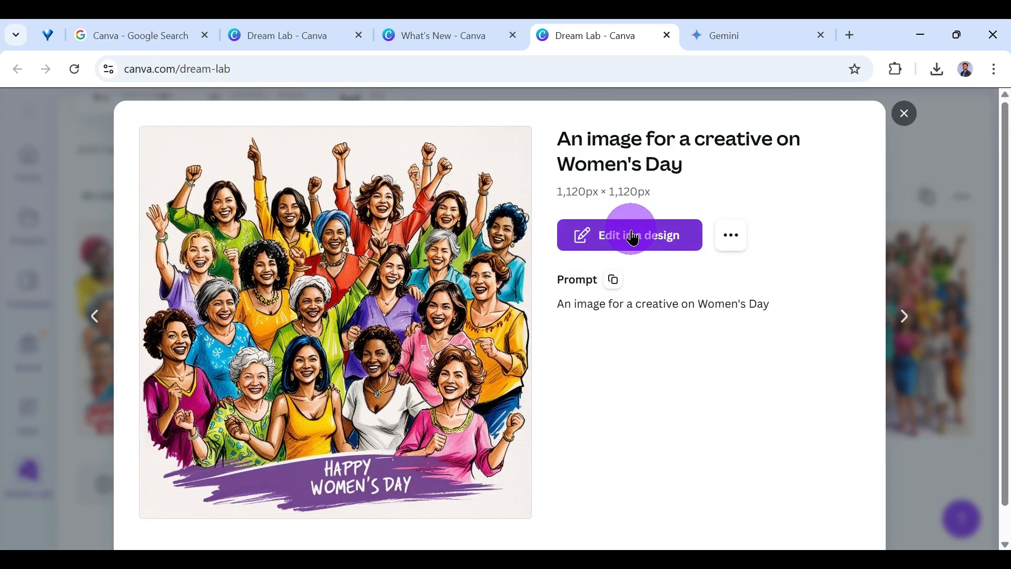
click(635, 236)
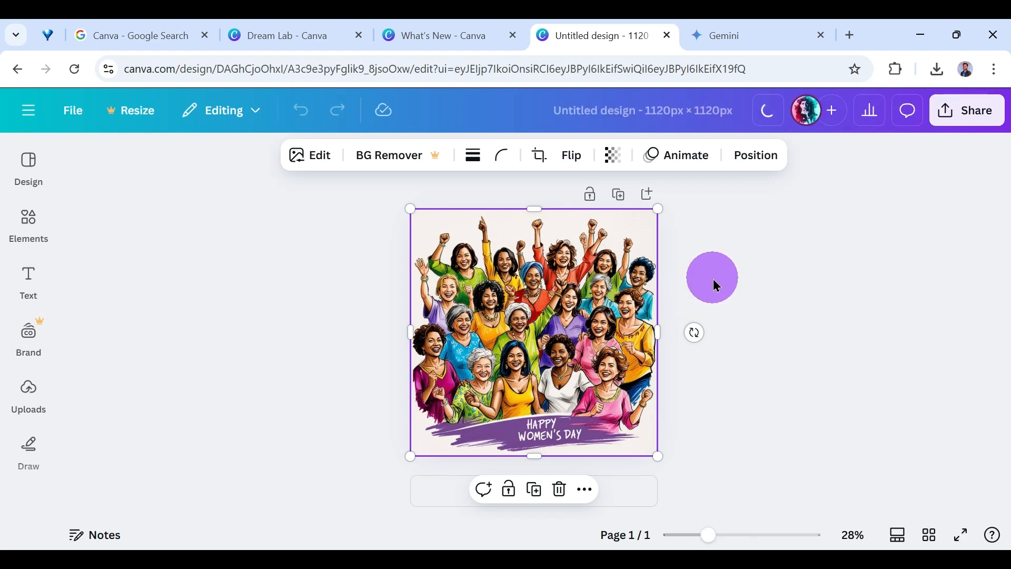
click(460, 35)
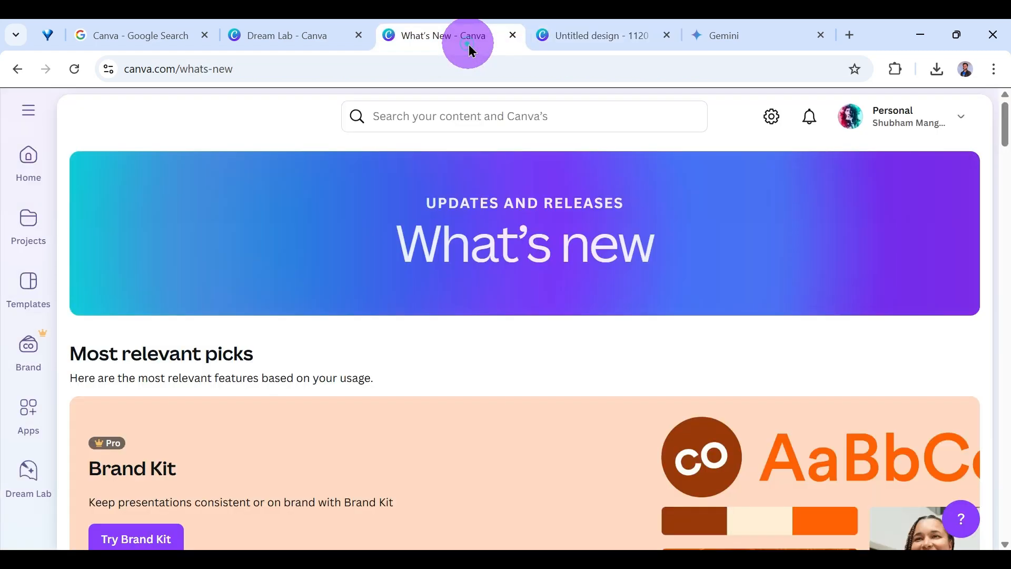
click(620, 37)
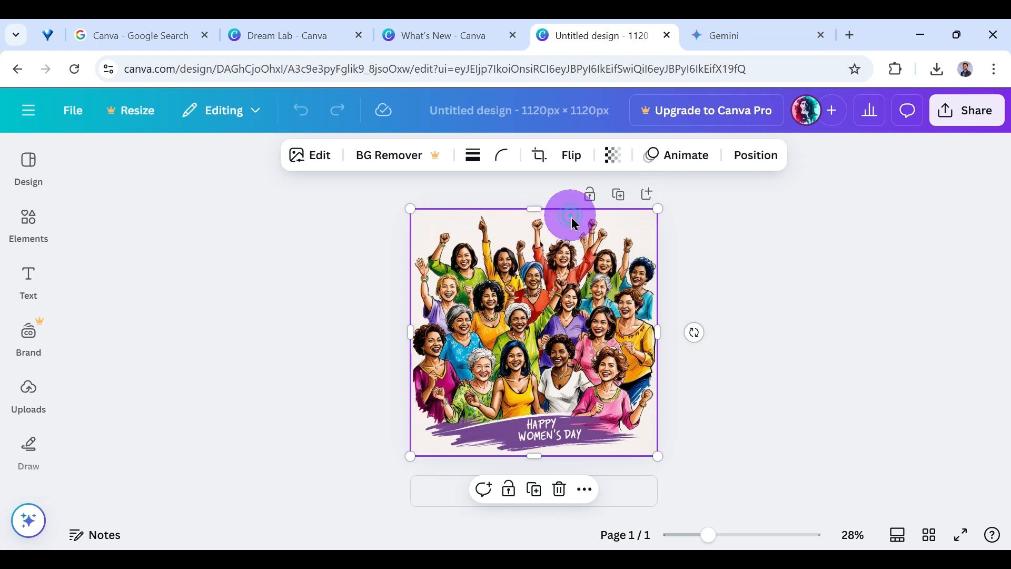
Try to remove the background of the Women's Day image with BG Remover.
click(787, 278)
click(579, 426)
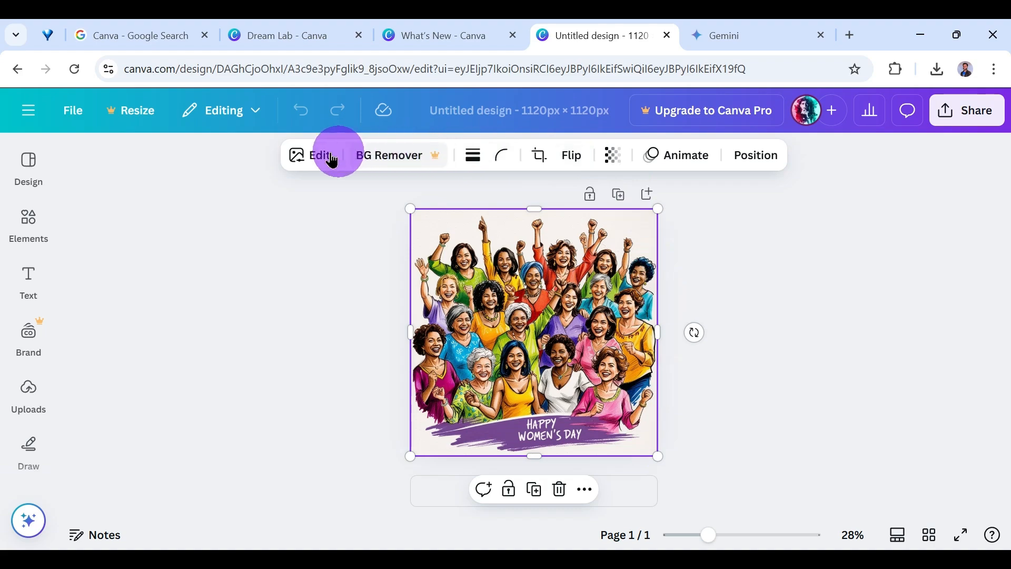
click(378, 157)
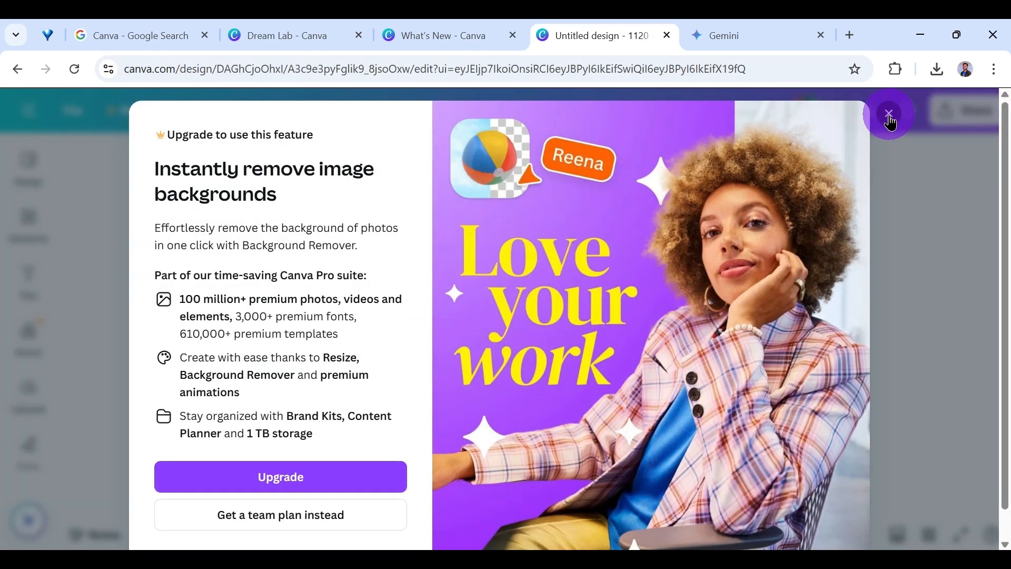
click(889, 115)
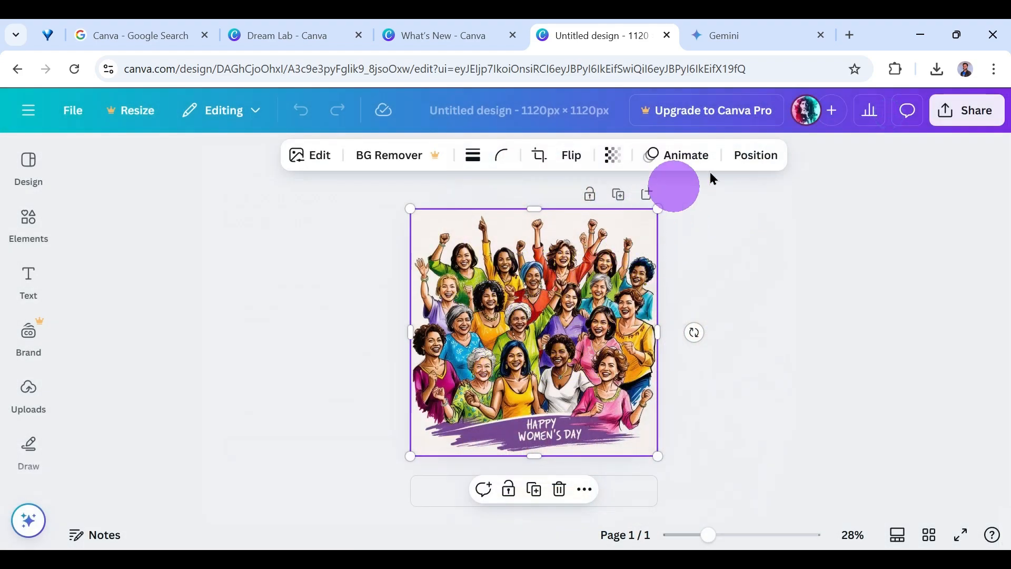
Crop the Women's Day image to a 2:3 aspect ratio, and undo the crop.
click(548, 162)
mouse_move(653, 208)
mouse_down()
mouse_move(575, 257)
mouse_move(661, 204)
mouse_up()
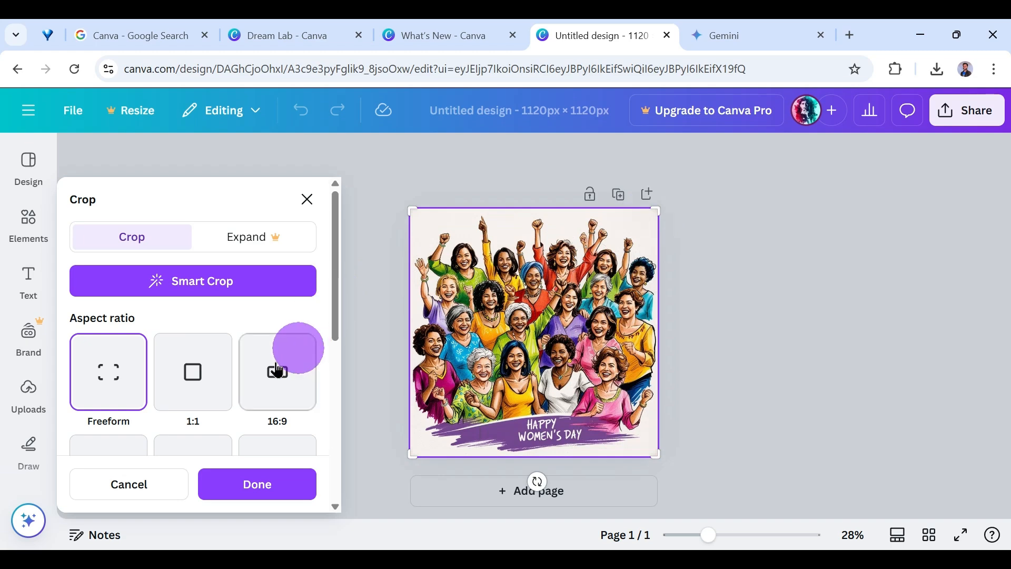
scroll(225, 292, down, 2)
scroll(225, 292, down, 4)
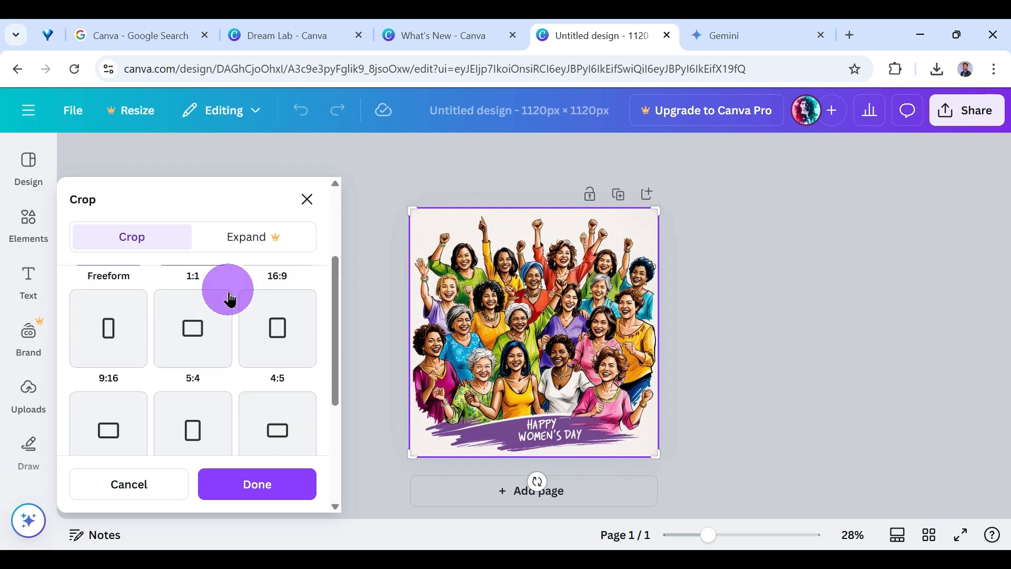
click(117, 377)
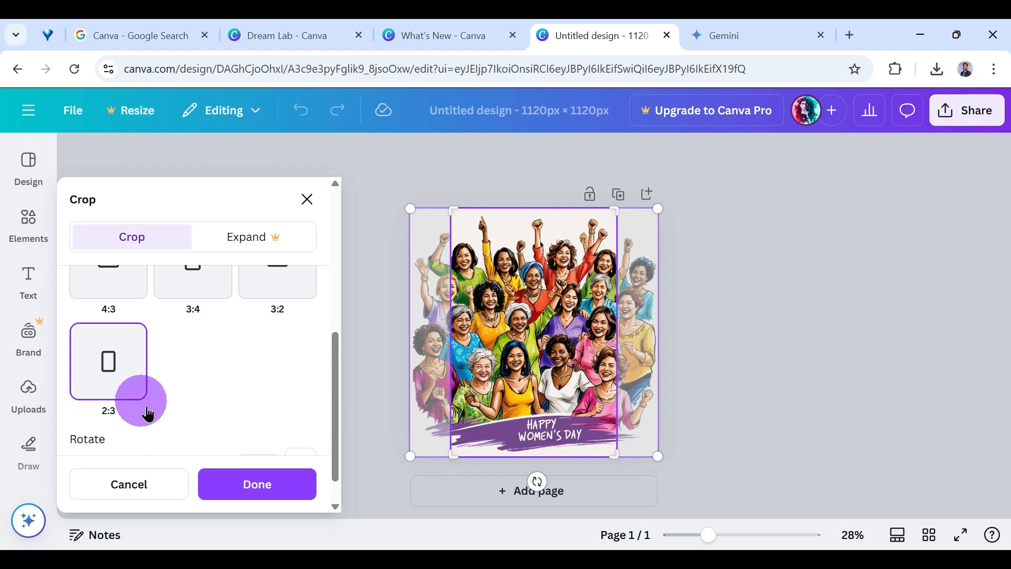
click(243, 487)
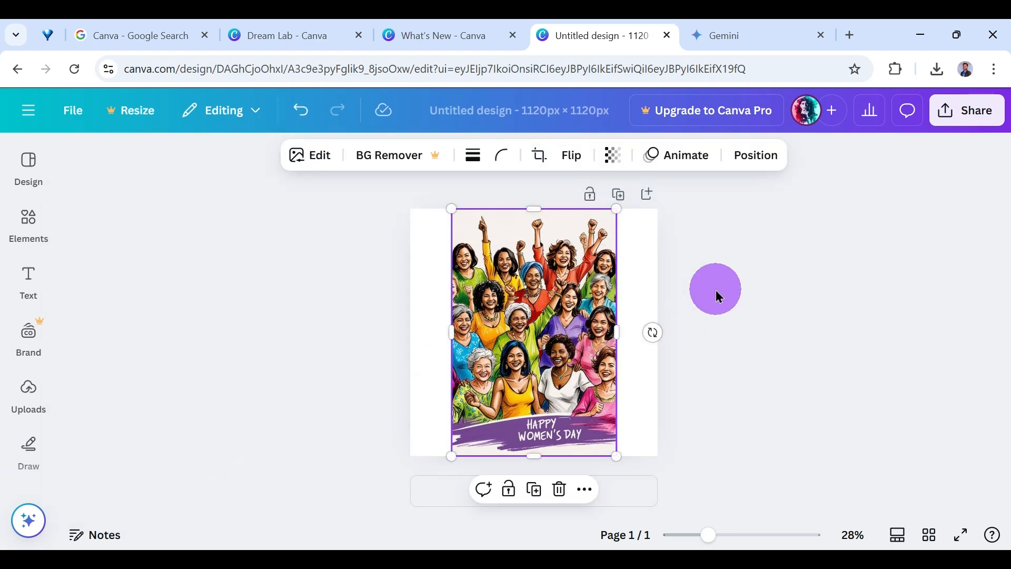
click(297, 109)
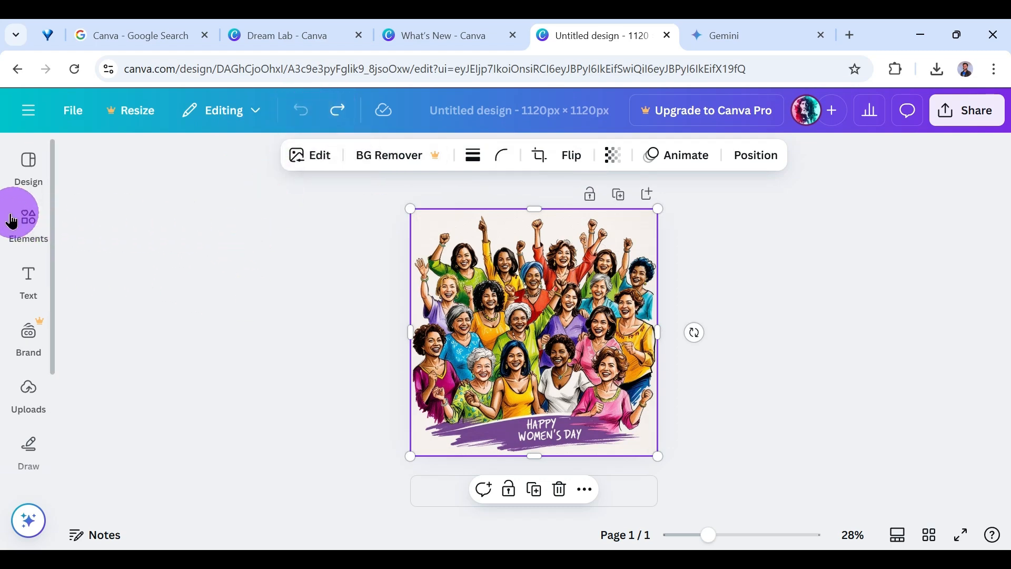
Add an arrow line from the shapes and place it in the image's lower-right corner, below the purple banner.
click(27, 223)
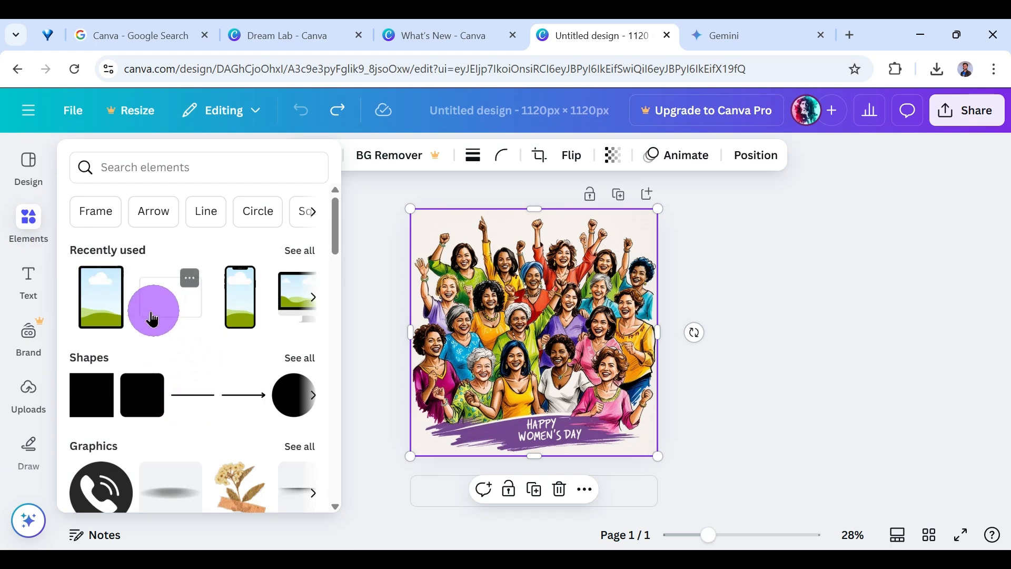
scroll(186, 414, down, 3)
scroll(194, 406, up, 2)
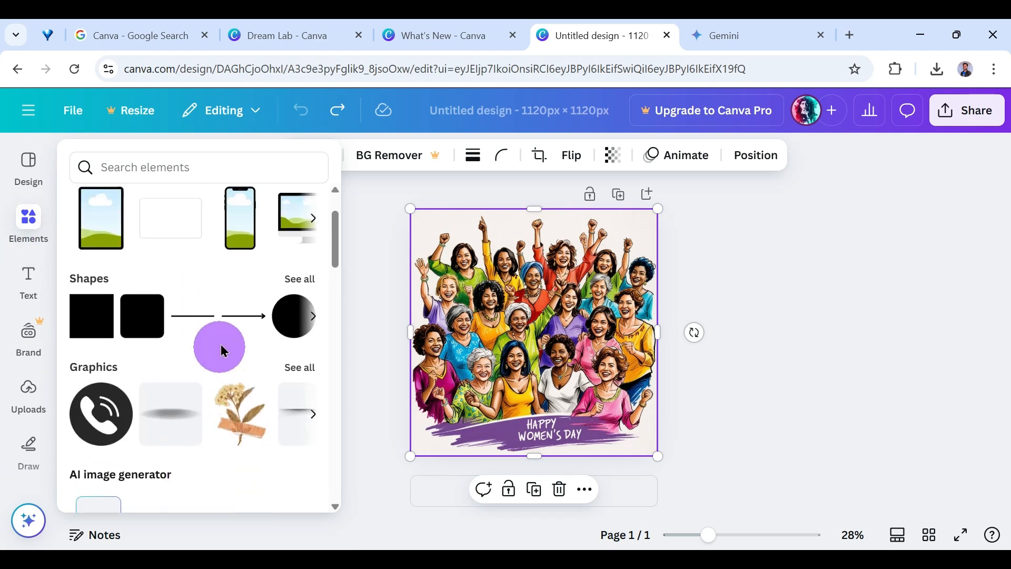
click(247, 324)
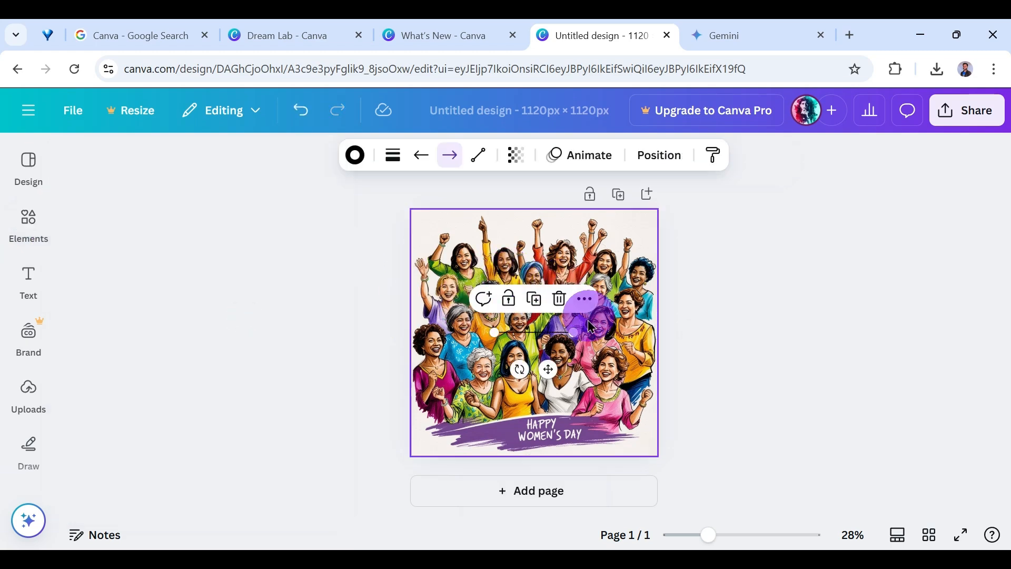
drag(557, 338, 554, 311)
drag(561, 368, 584, 453)
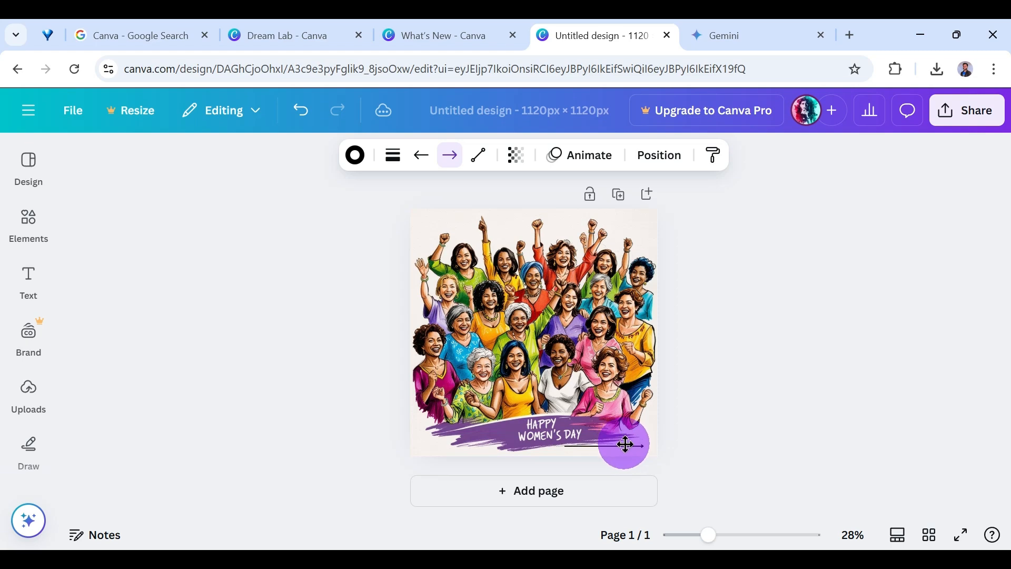
click(731, 410)
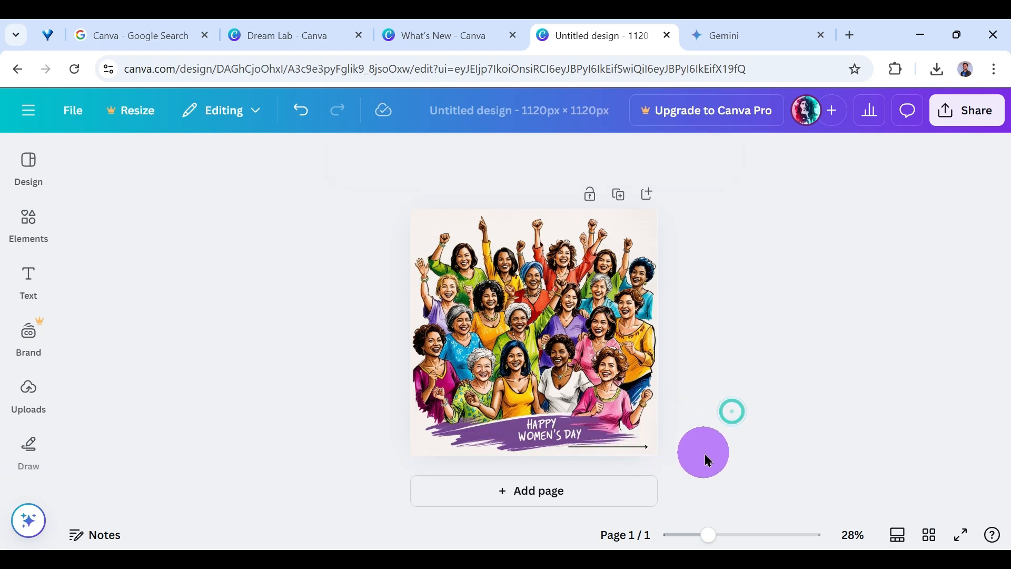
Give the arrow a solid line style and increase its line weight to 14.
scroll(691, 442, up, 4)
click(757, 456)
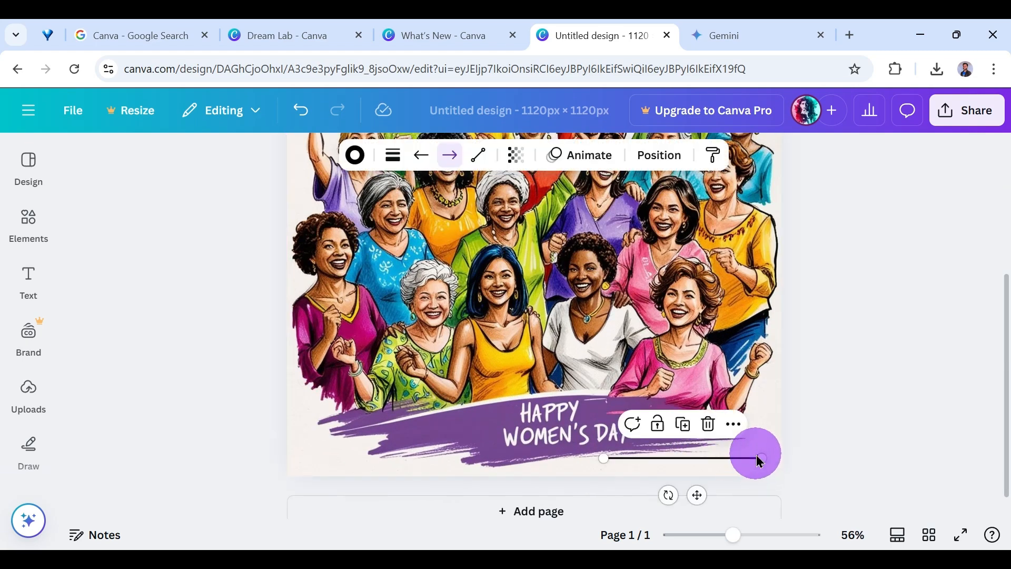
click(392, 156)
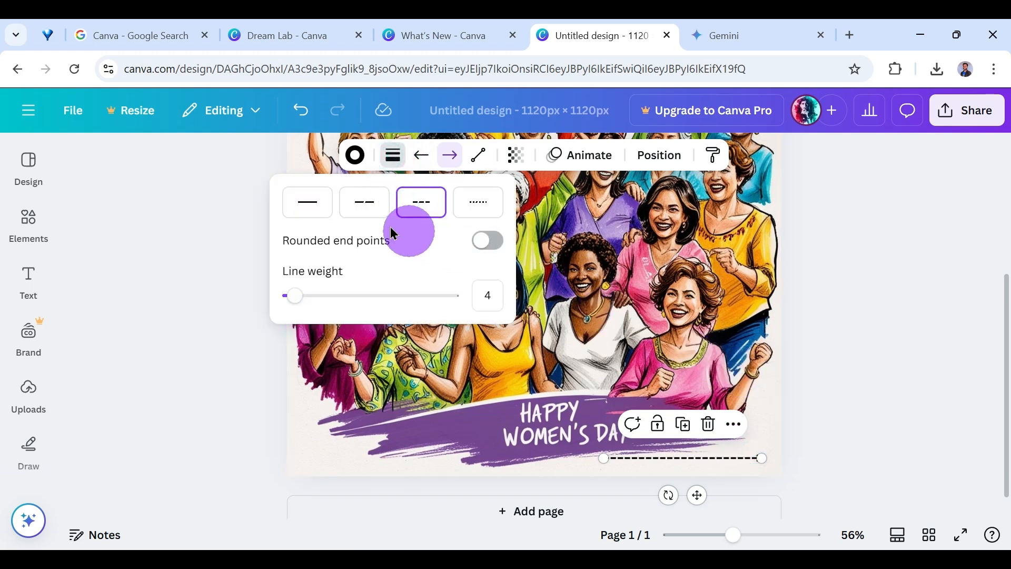
click(310, 211)
drag(295, 296, 316, 297)
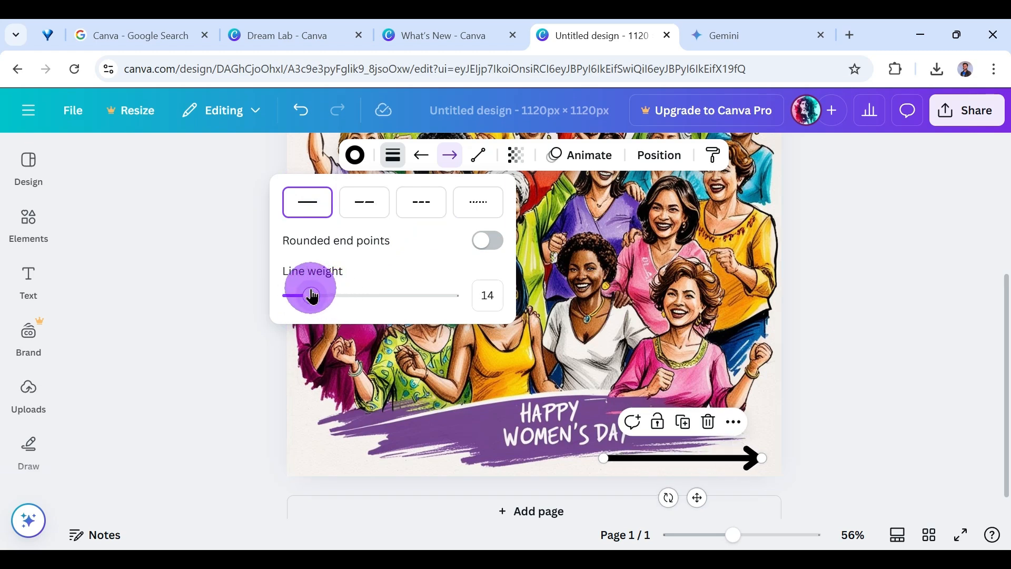
Change the arrow's line color to the olive-yellow photo color #c5b538.
click(354, 155)
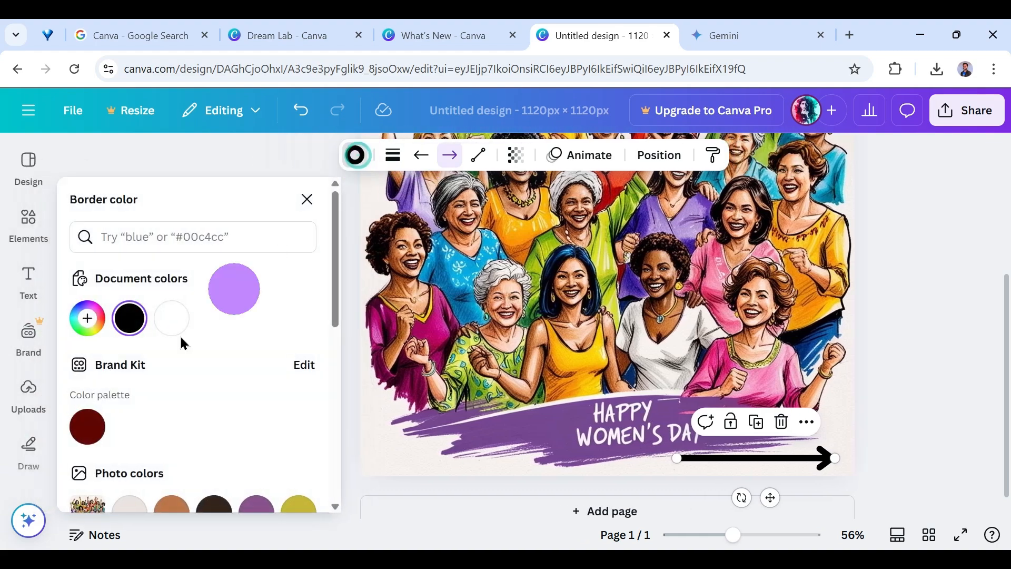
scroll(211, 370, down, 3)
click(301, 372)
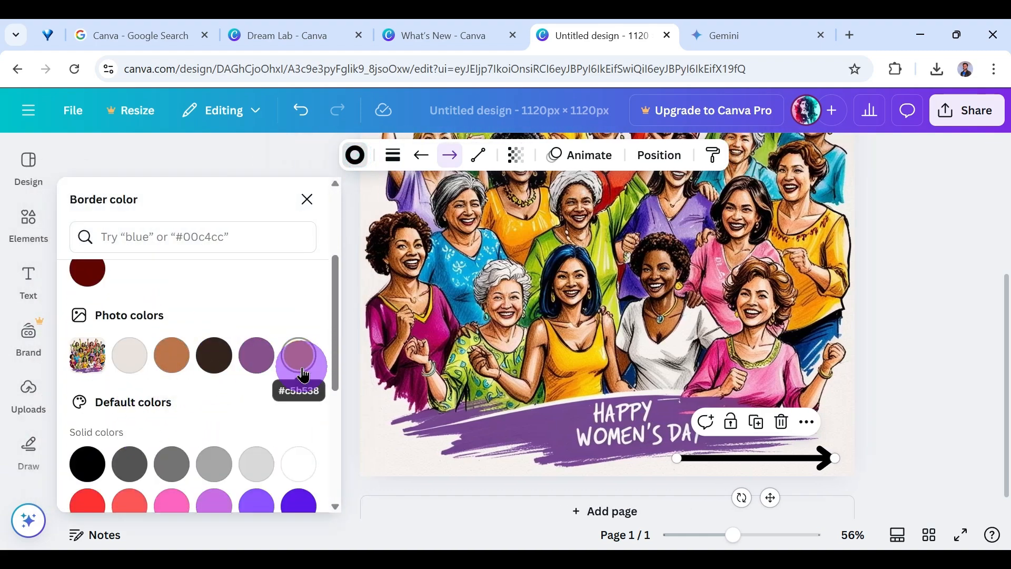
click(306, 199)
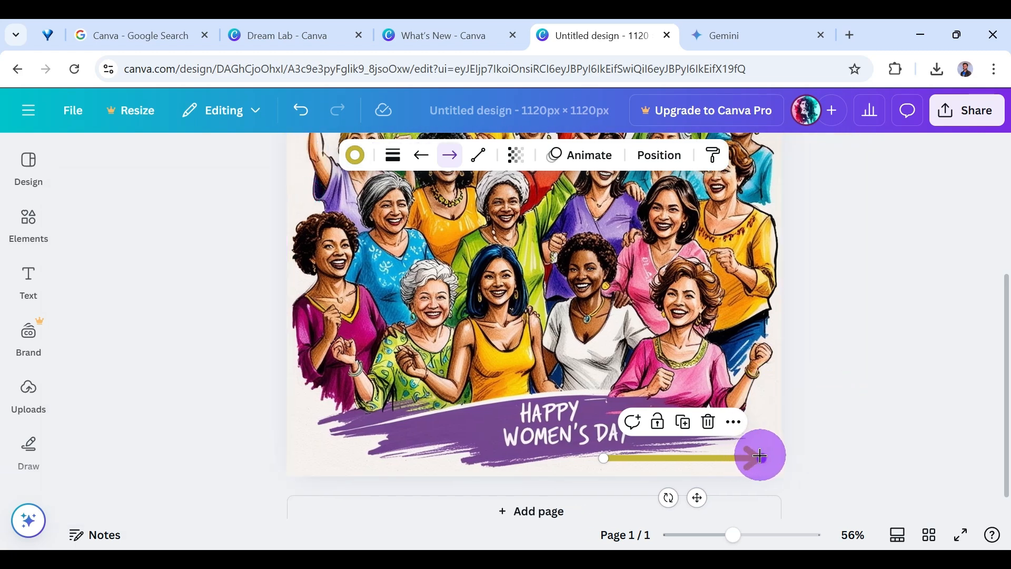
Shorten the arrow slightly and reposition it beneath the purple banner.
mouse_move(759, 456)
mouse_down()
mouse_move(733, 456)
mouse_move(755, 456)
mouse_up()
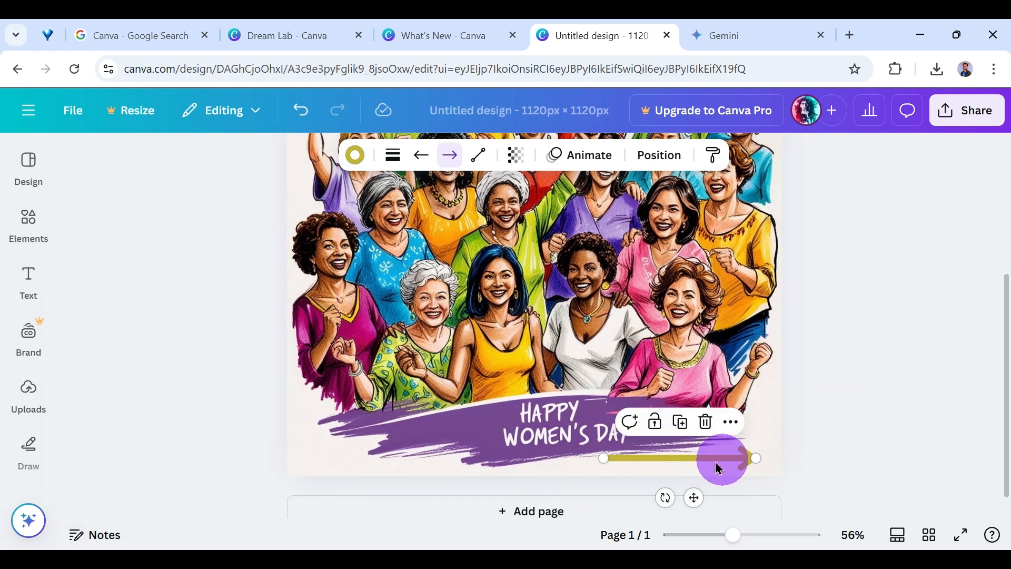
drag(693, 467, 684, 463)
scroll(714, 401, down, 2)
scroll(721, 395, down, 1)
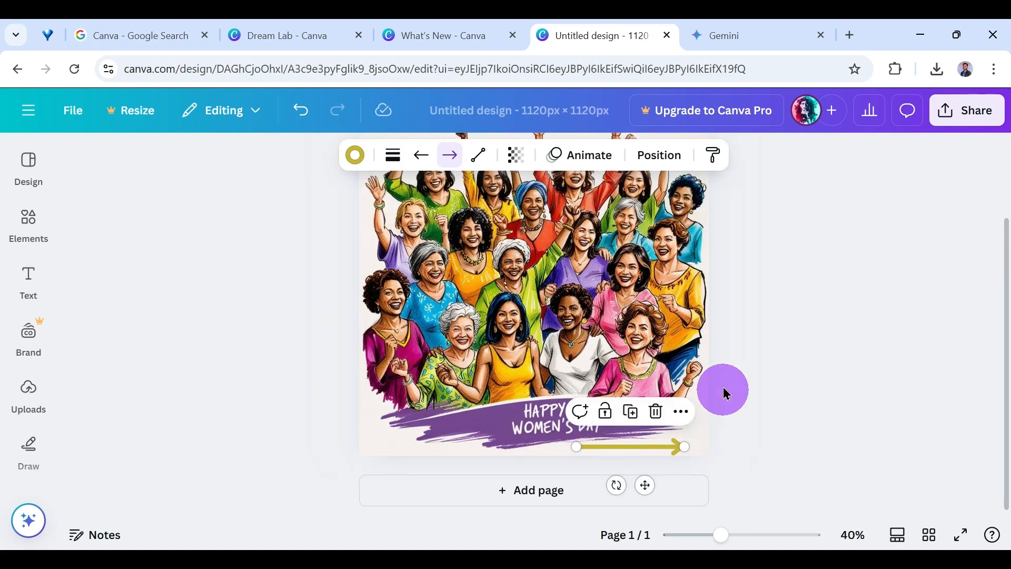
scroll(700, 334, down, 1)
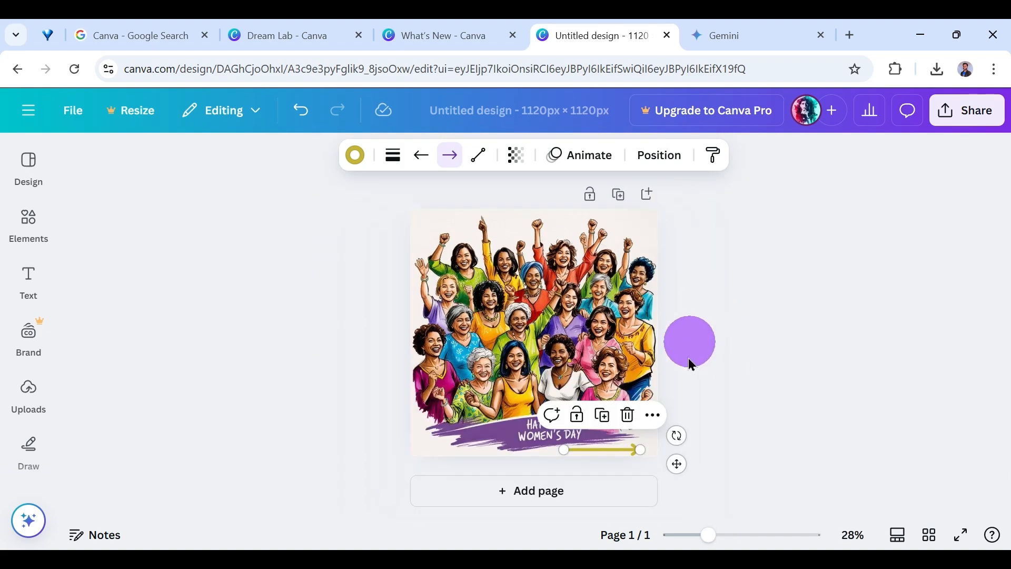
click(756, 381)
Move both arrow ends to the image's upper-left corner to form a short upward-pointing arrow, and adjust its position.
click(627, 448)
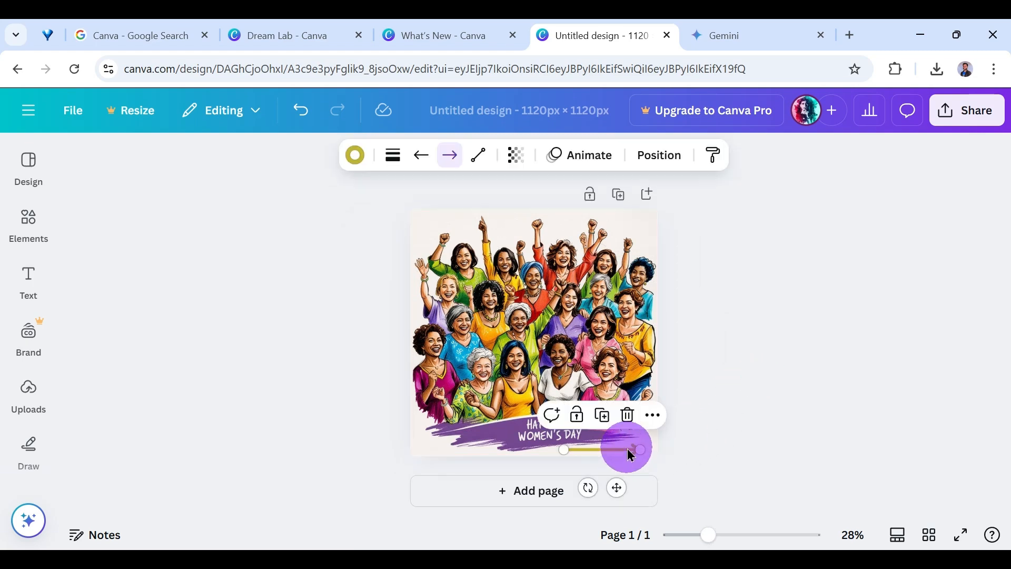
drag(640, 448, 419, 222)
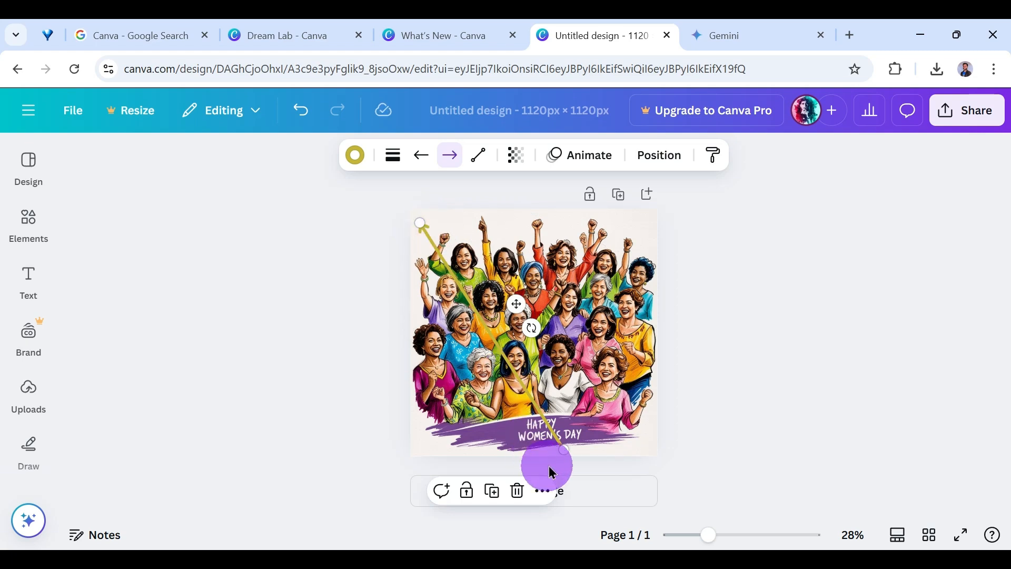
drag(560, 447, 416, 236)
click(768, 324)
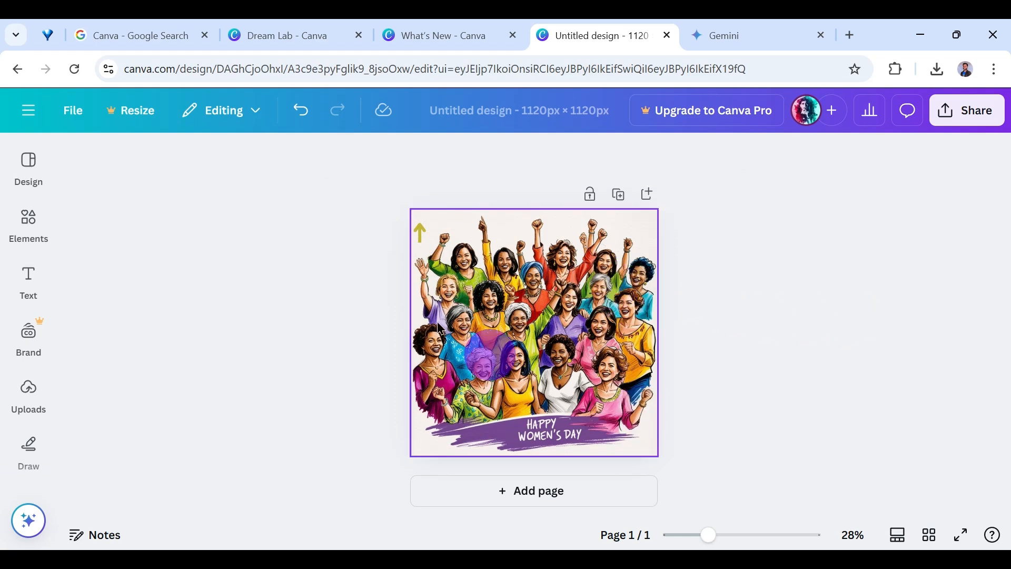
click(422, 235)
drag(422, 237, 422, 228)
click(805, 280)
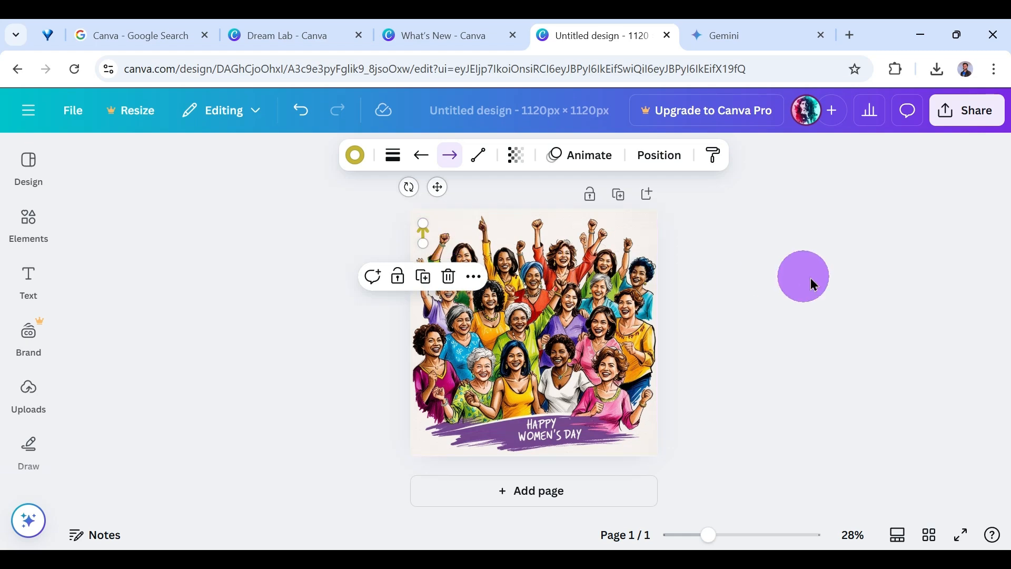
Duplicate the upward arrow and place the copy in the image's upper-right corner, pointing right.
click(426, 232)
right_click(425, 236)
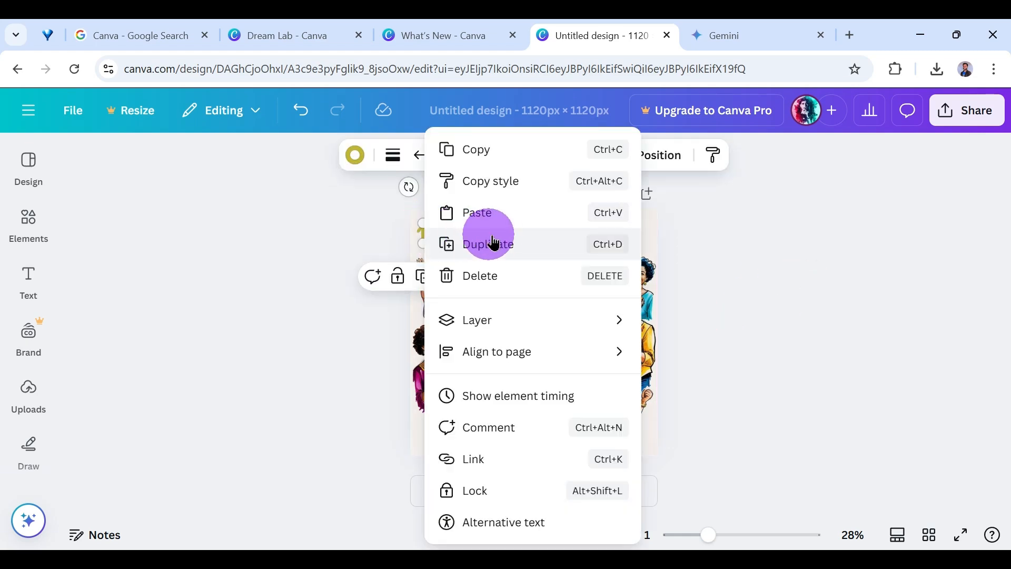
click(485, 241)
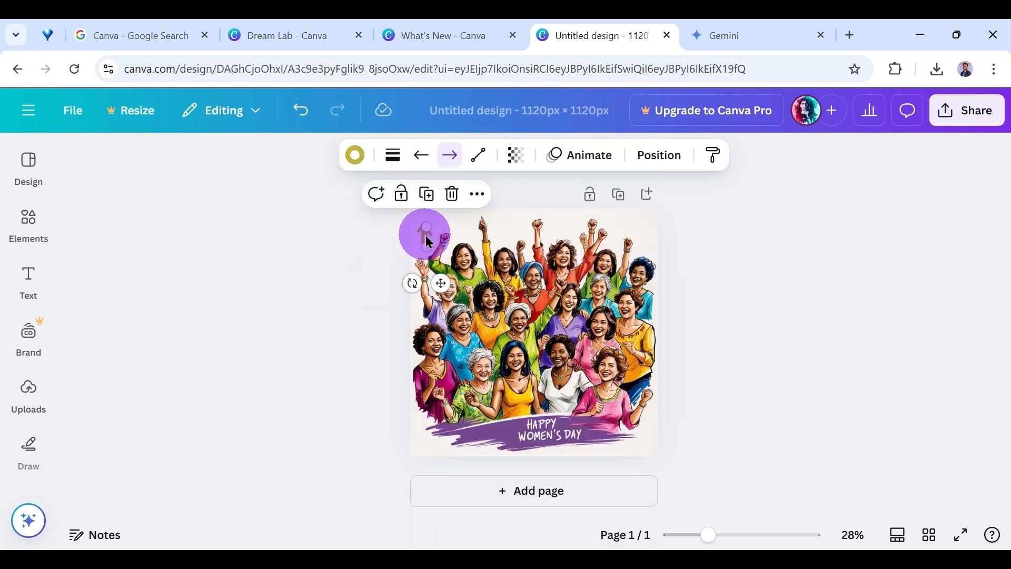
drag(424, 232, 645, 222)
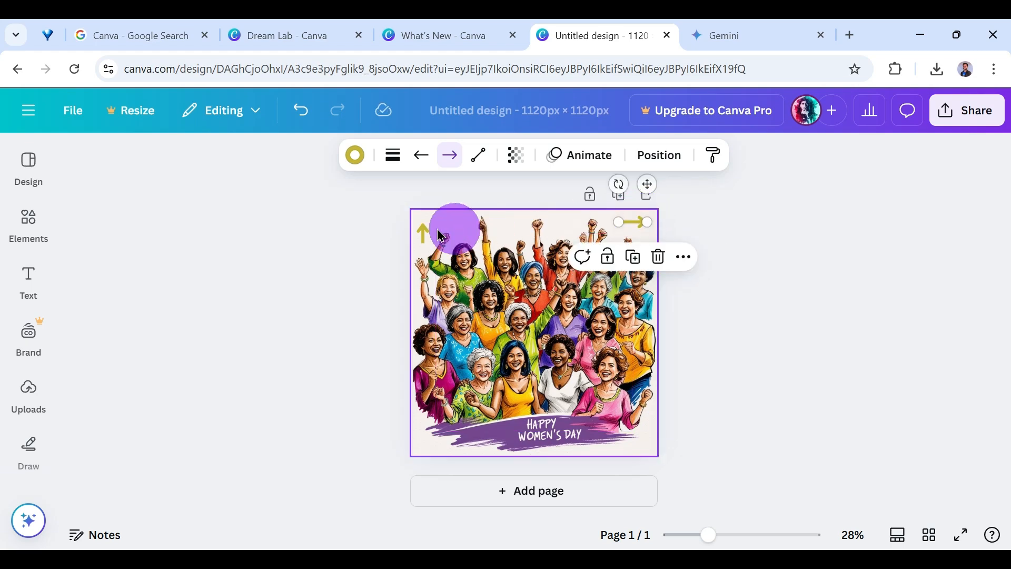
Nudge the upward arrow and the right-pointing arrow closer to the image's two upper corners.
click(422, 231)
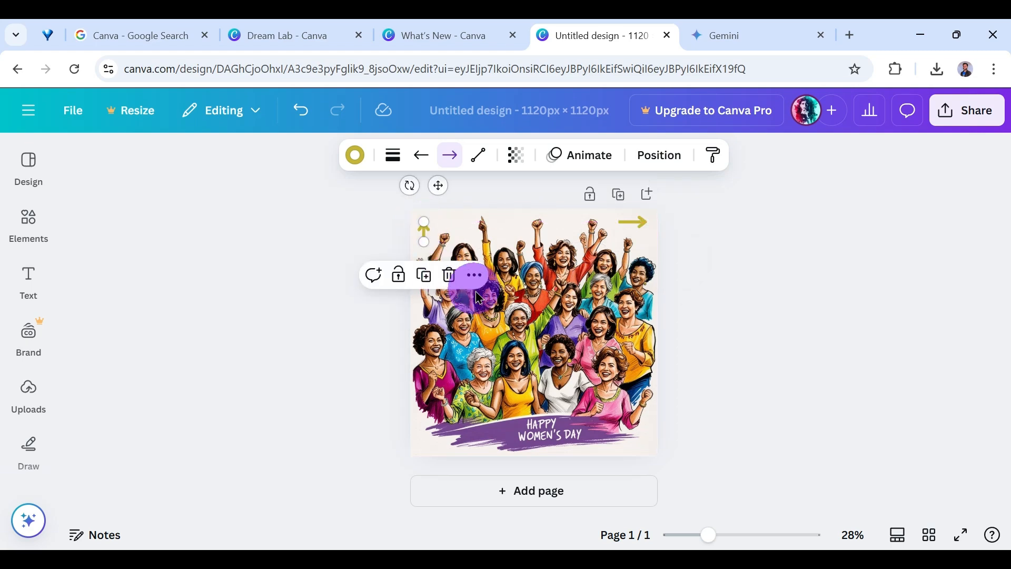
scroll(484, 302, up, 1)
scroll(484, 302, up, 1)
click(390, 213)
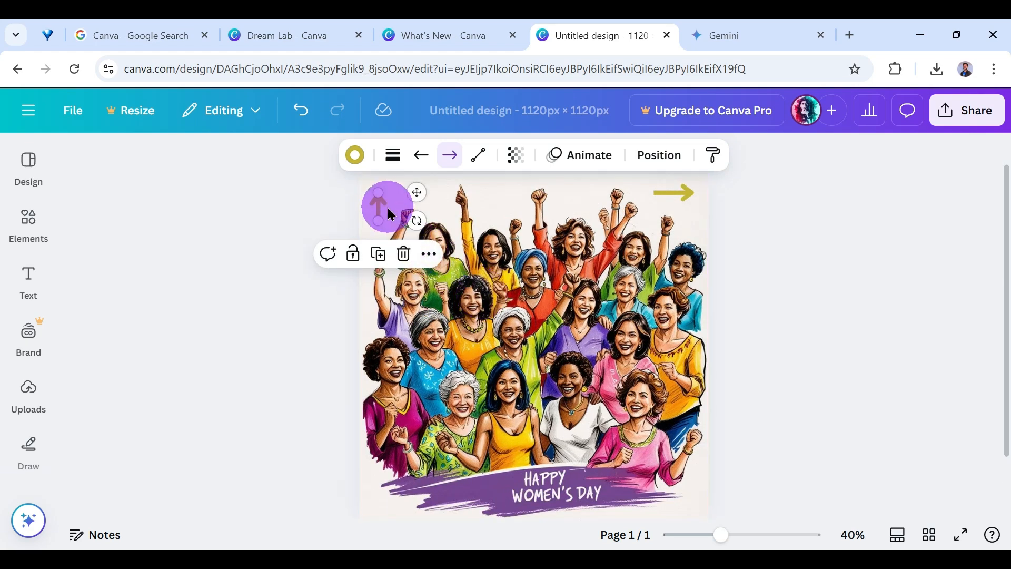
drag(381, 211, 378, 199)
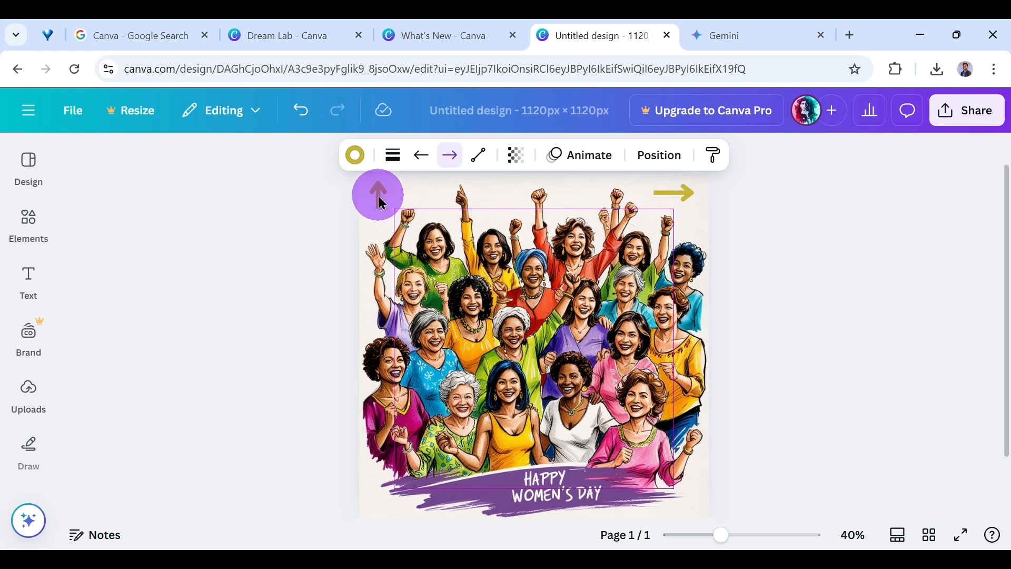
click(945, 316)
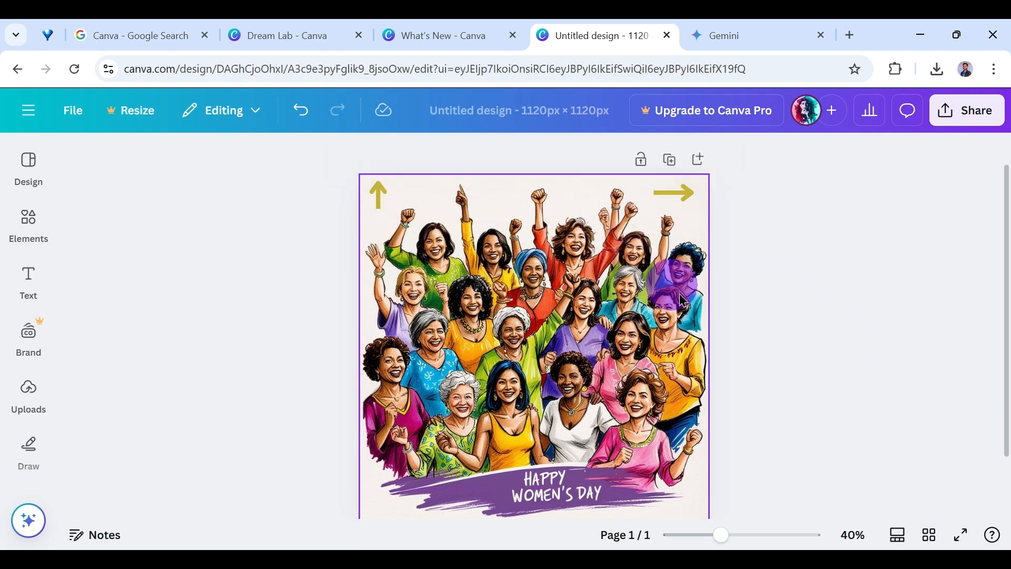
click(679, 194)
drag(680, 198, 683, 191)
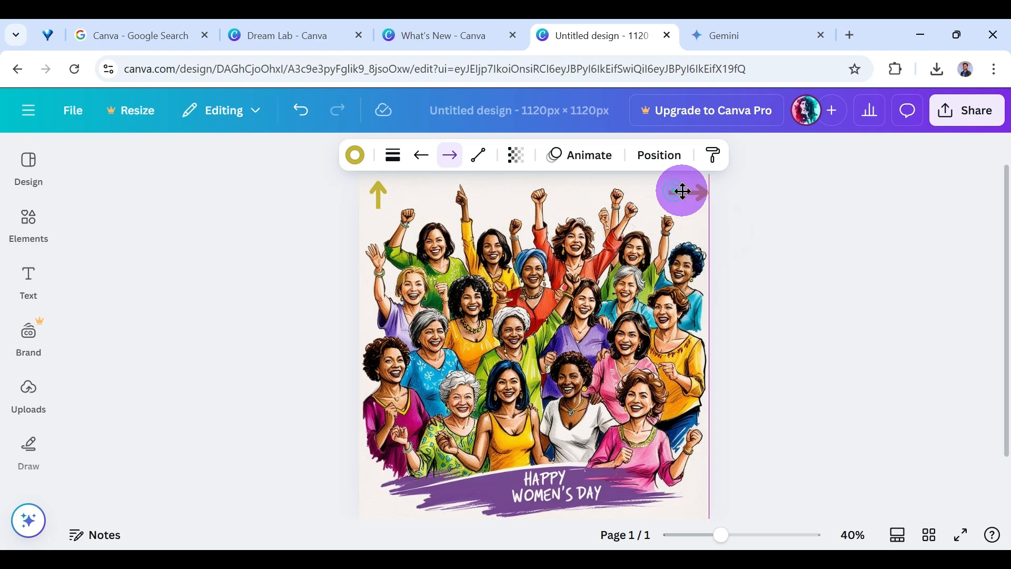
click(774, 241)
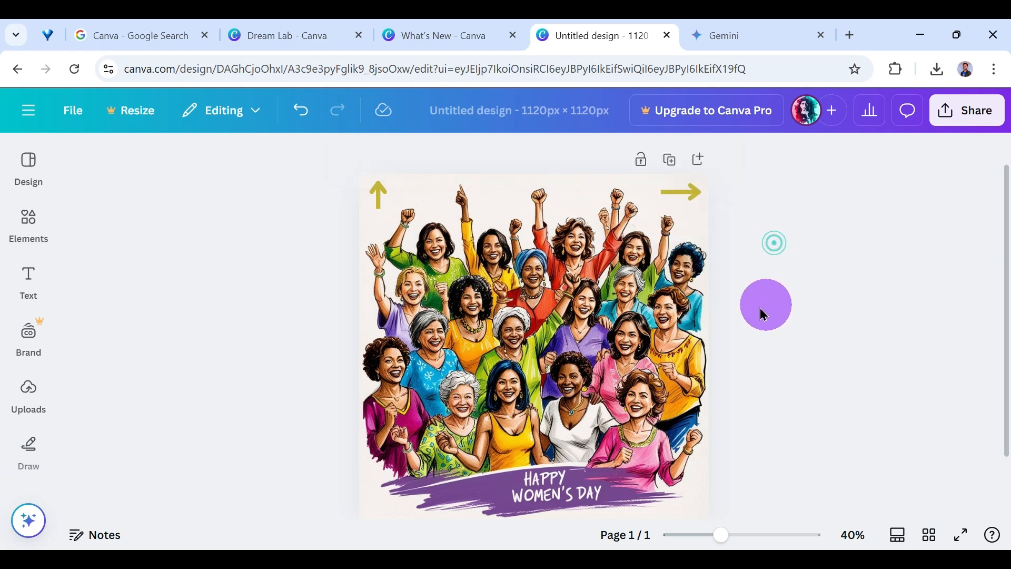
Apply the Rise animation to the upward arrow and the Pan animation to the right-pointing arrow.
click(384, 207)
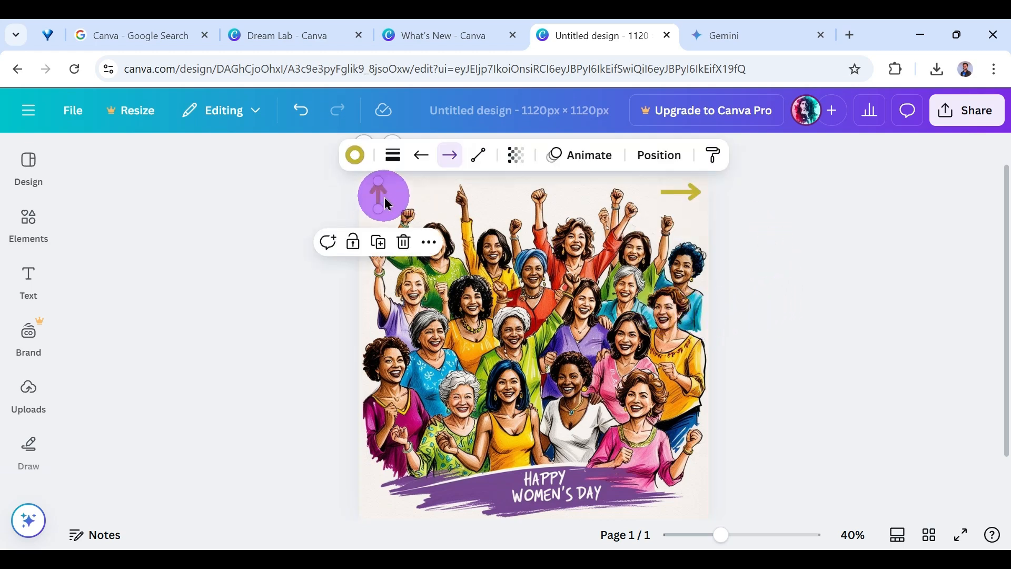
click(578, 164)
scroll(221, 368, down, 3)
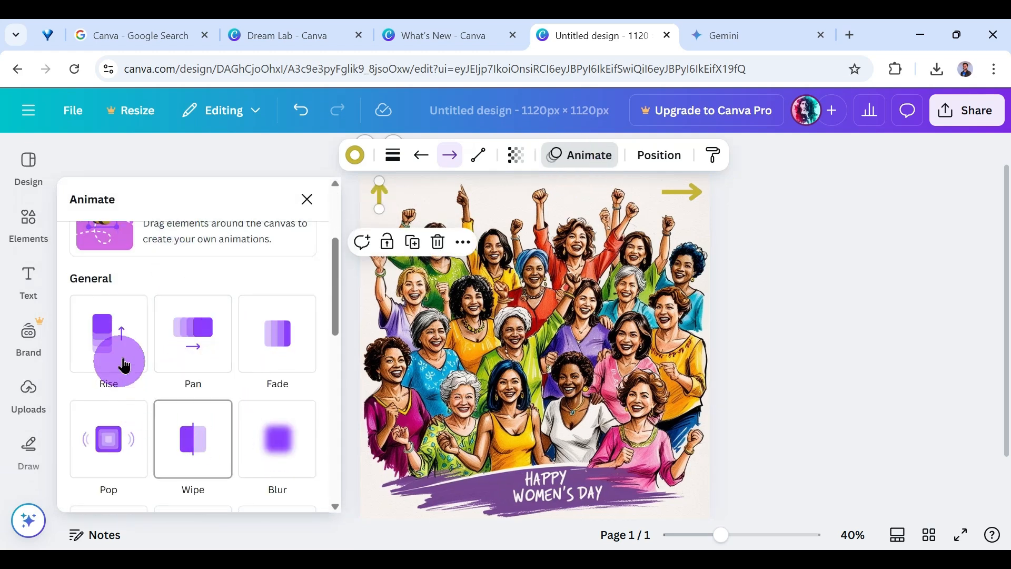
click(131, 356)
click(685, 192)
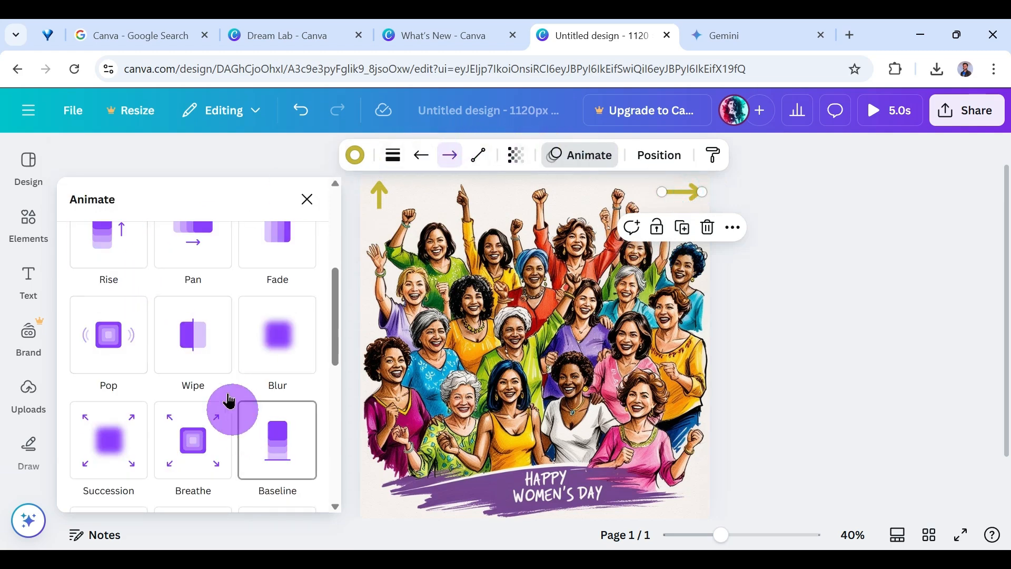
click(214, 257)
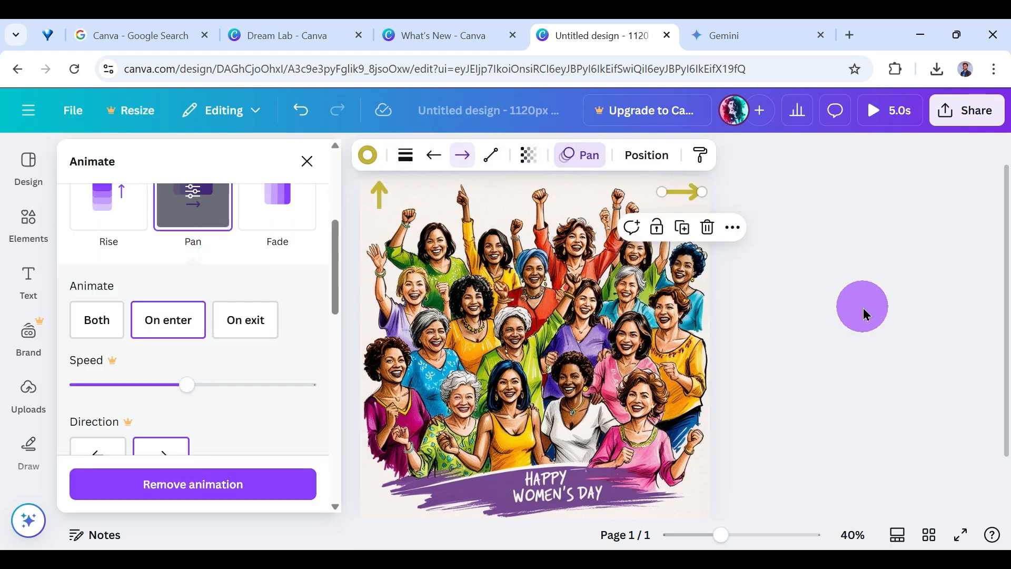
Preview the animated design in full screen, then return to the editor and close the animation options.
click(972, 541)
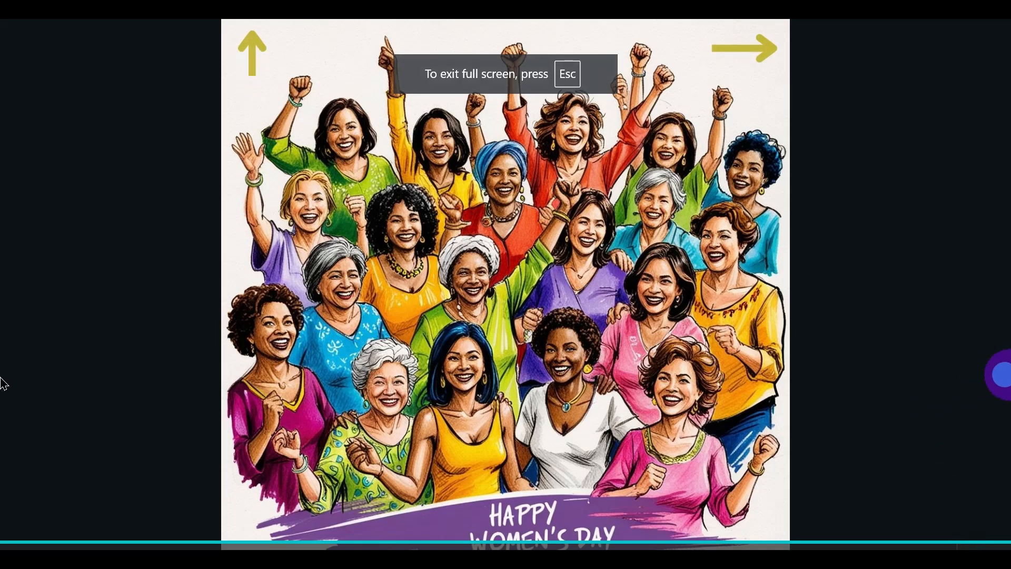
key(Escape)
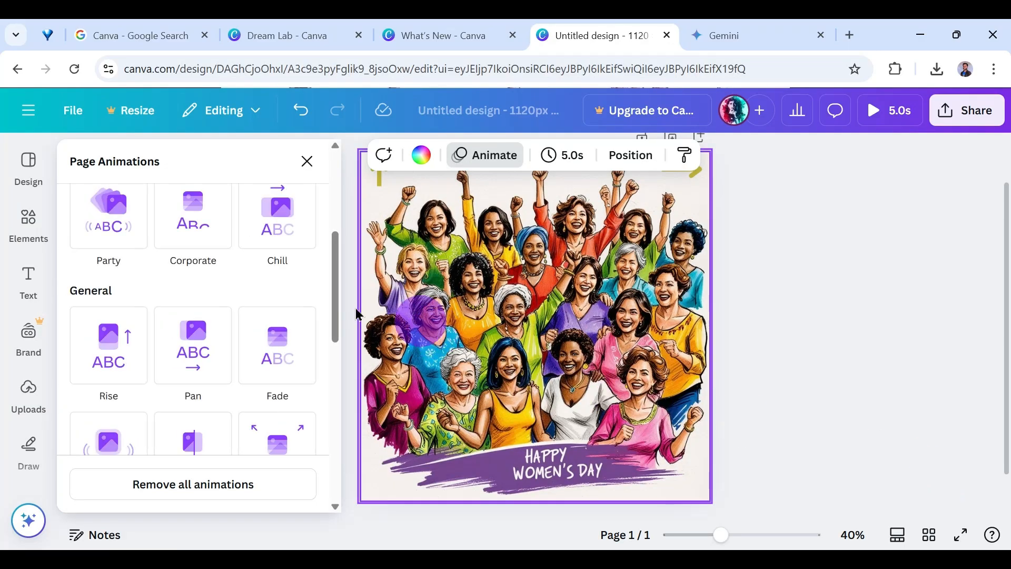
scroll(197, 316, up, 5)
click(306, 161)
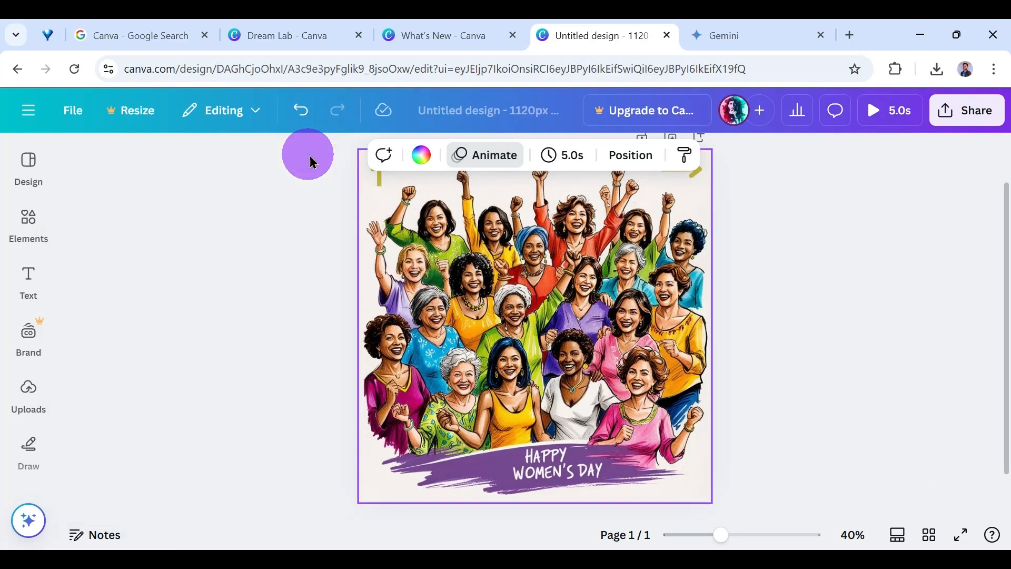
Add a text box reading "Thank You" and place it in the image's lower-right corner.
click(29, 278)
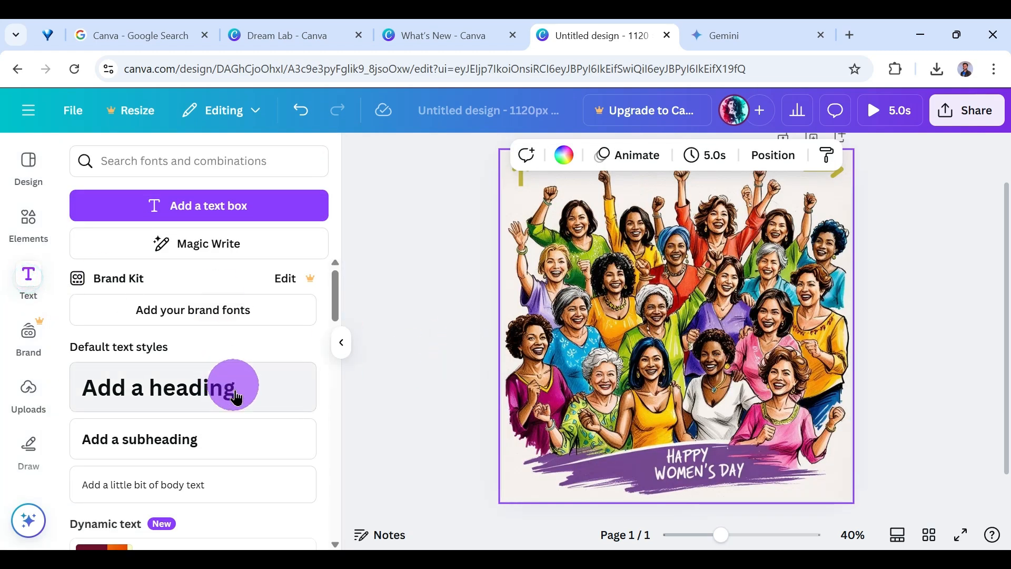
click(248, 209)
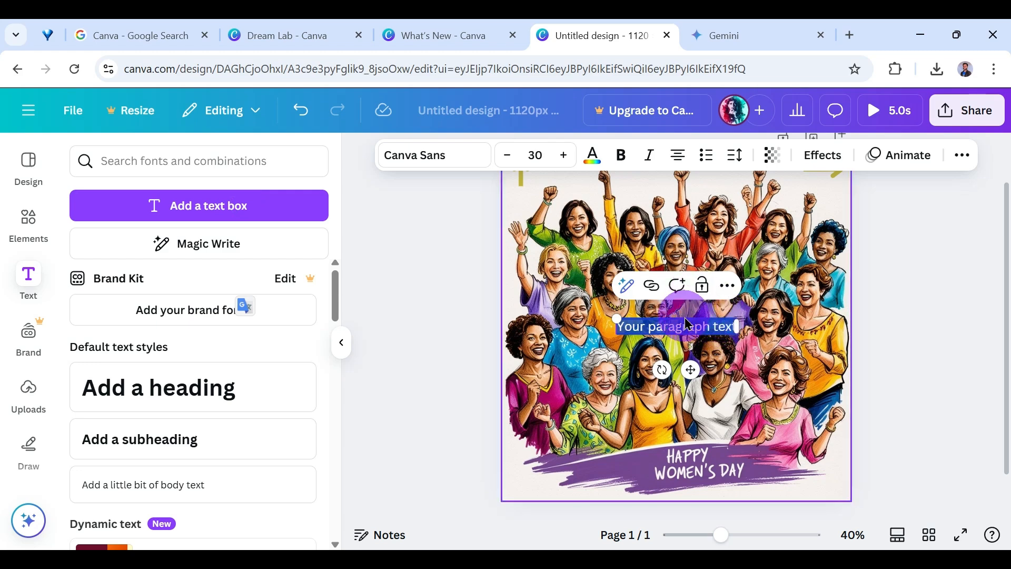
text(Thank You)
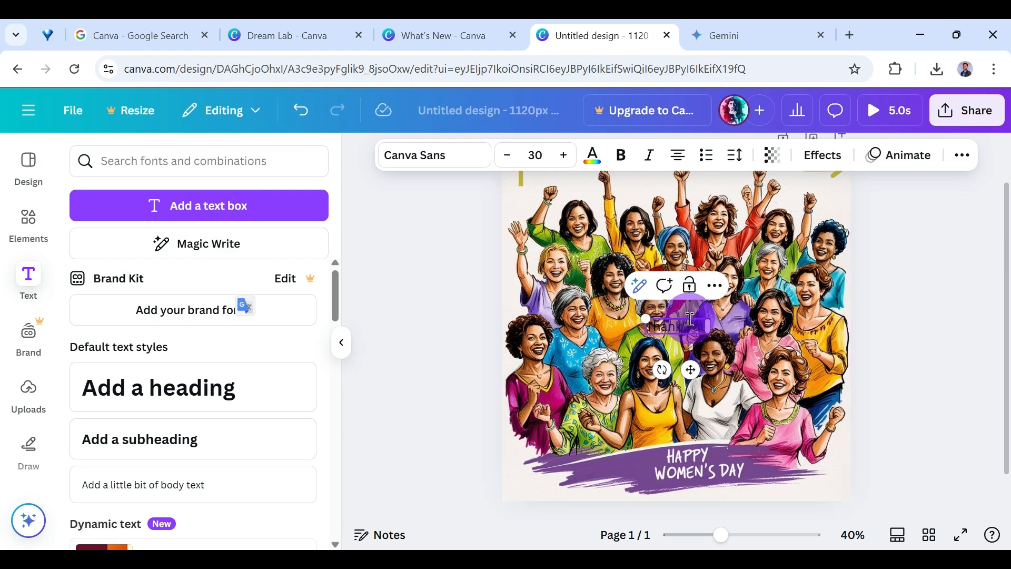
click(910, 339)
click(686, 338)
drag(700, 337, 812, 489)
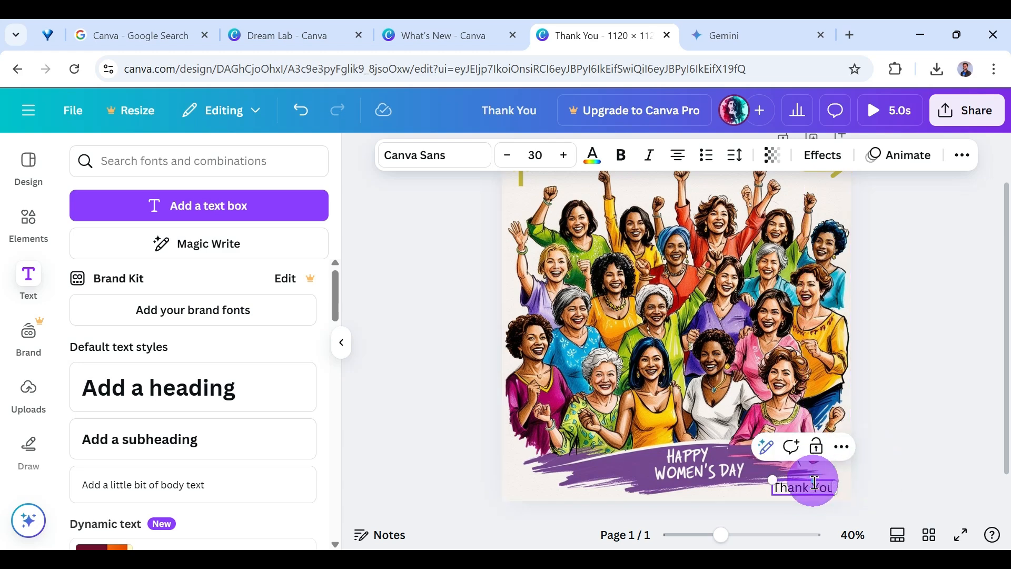
Set the "Thank You" text in the handwriting font Playwrite US Modern.
click(446, 154)
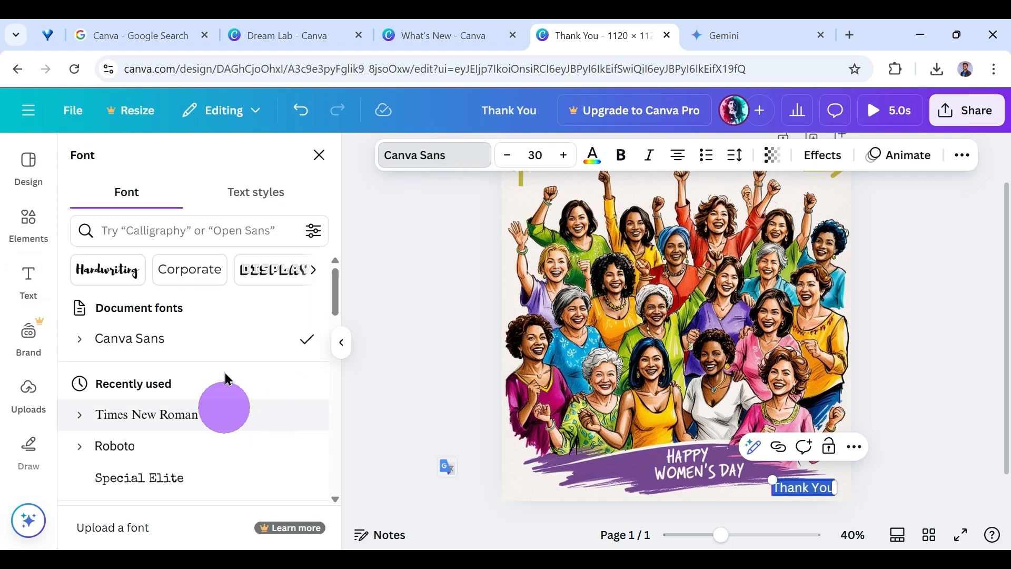
click(129, 268)
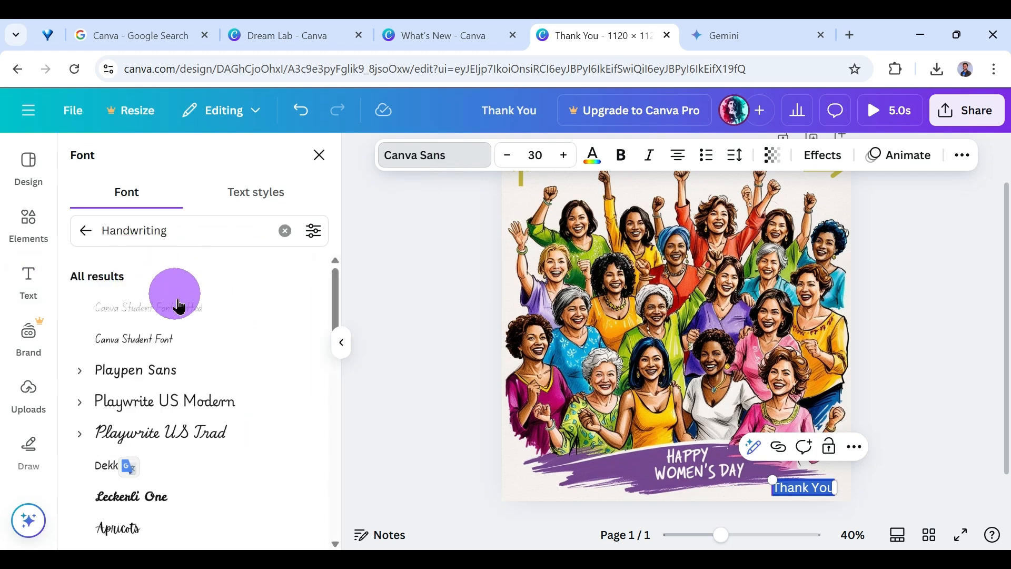
click(241, 410)
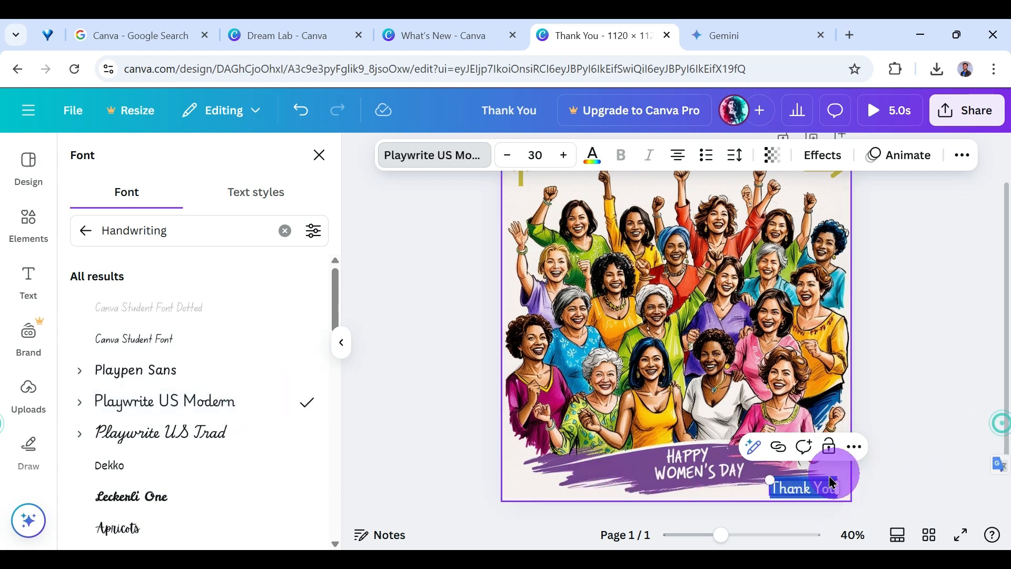
click(896, 449)
click(910, 470)
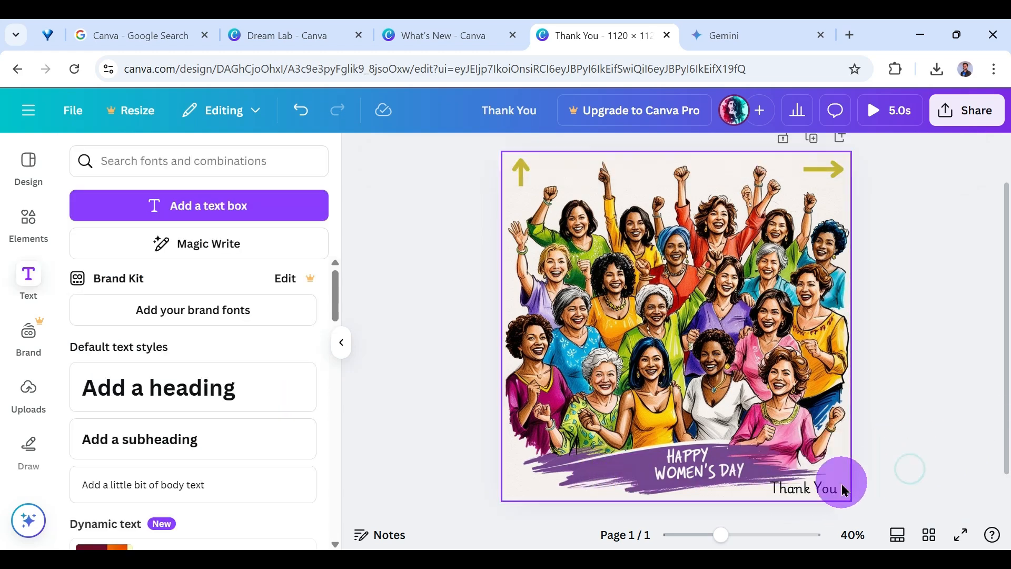
Nudge the "Thank You" text closer to the image's lower-right corner.
click(803, 494)
drag(810, 492, 816, 495)
click(952, 473)
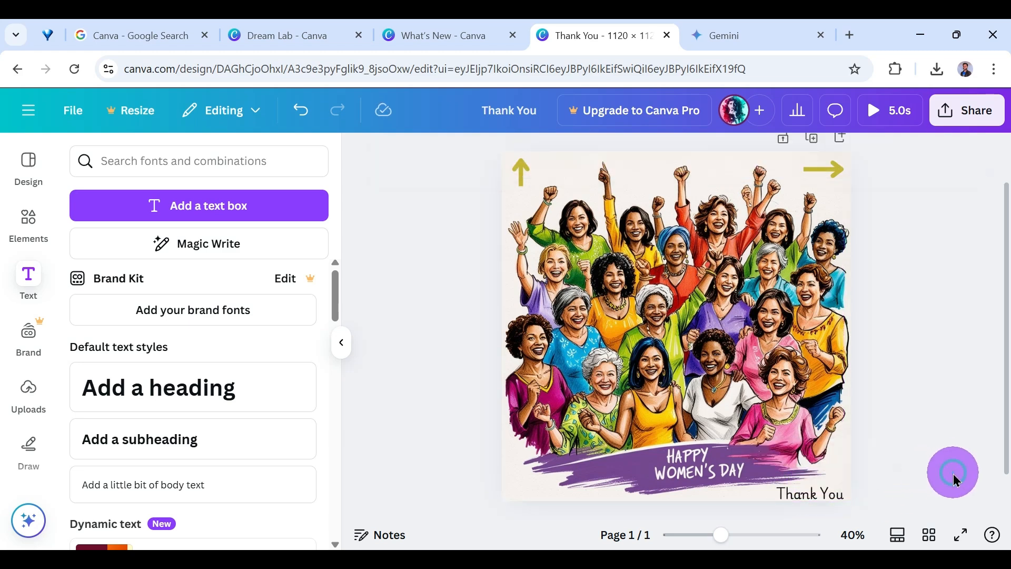
Try the Neon and Glitch effects on the "Thank You" text and settle on the Lift effect.
click(814, 499)
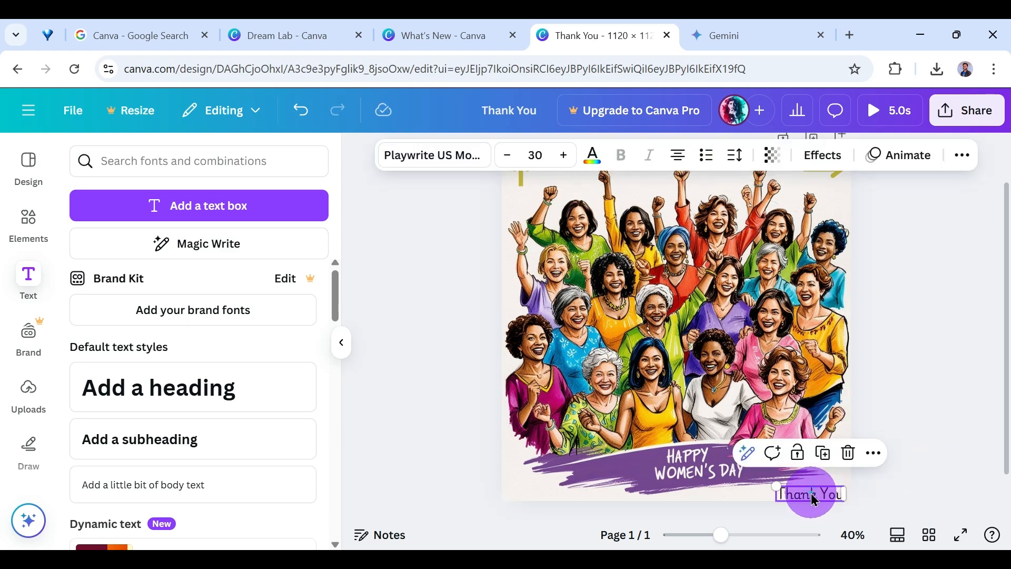
click(811, 164)
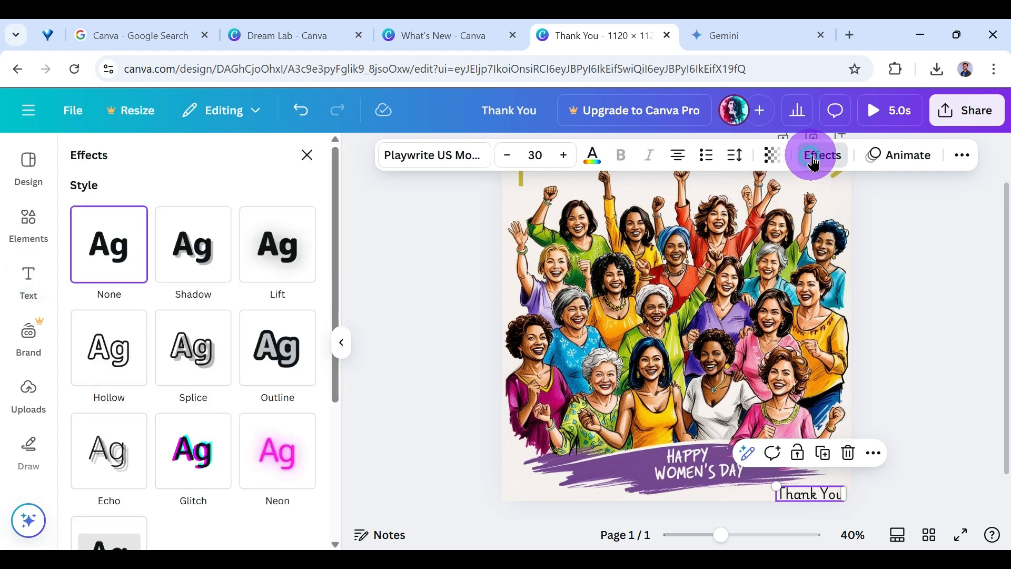
click(290, 271)
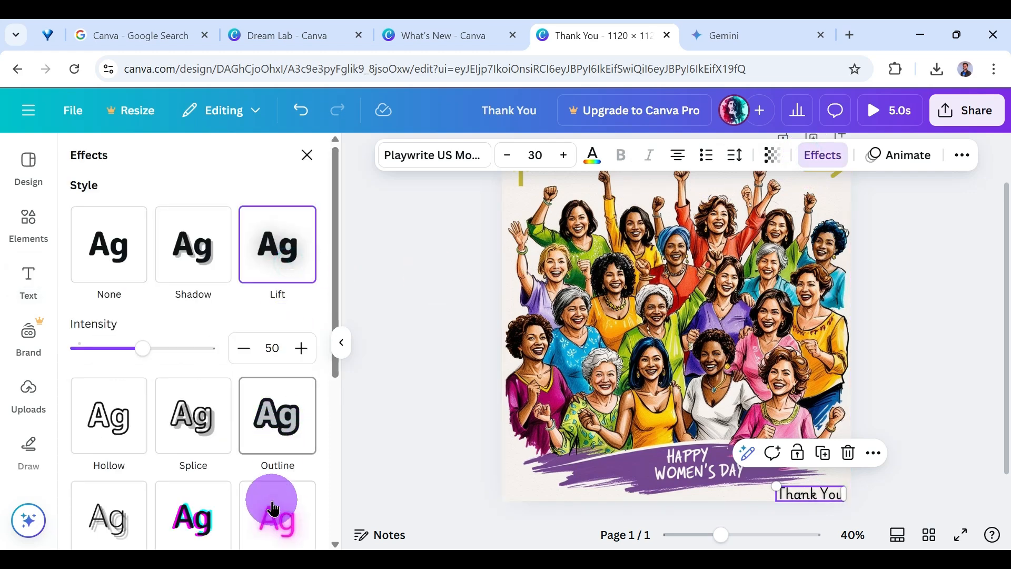
click(240, 514)
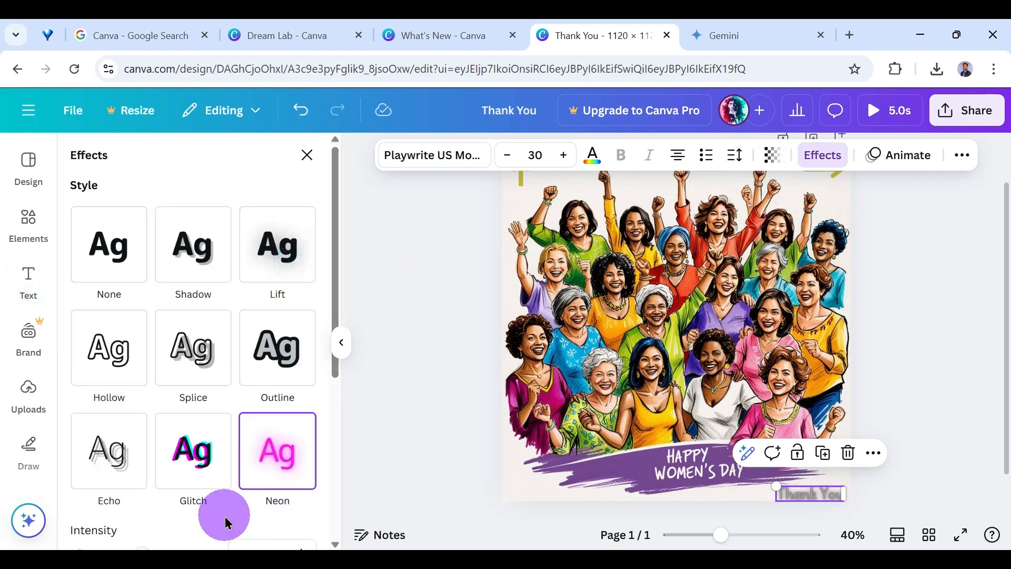
click(204, 463)
click(265, 257)
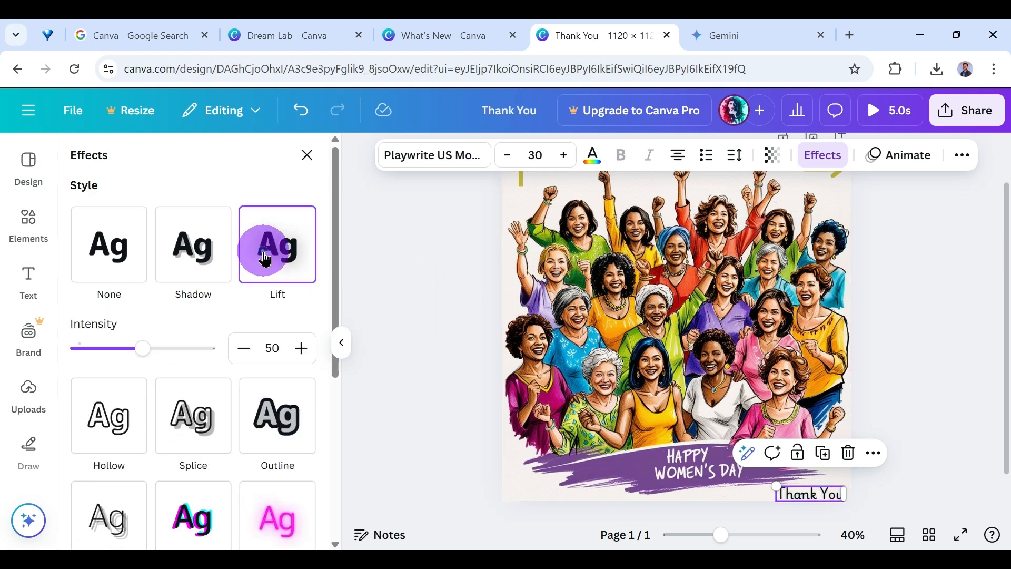
Apply the Burst animation to the "Thank You" text and preview the design in full screen.
click(898, 155)
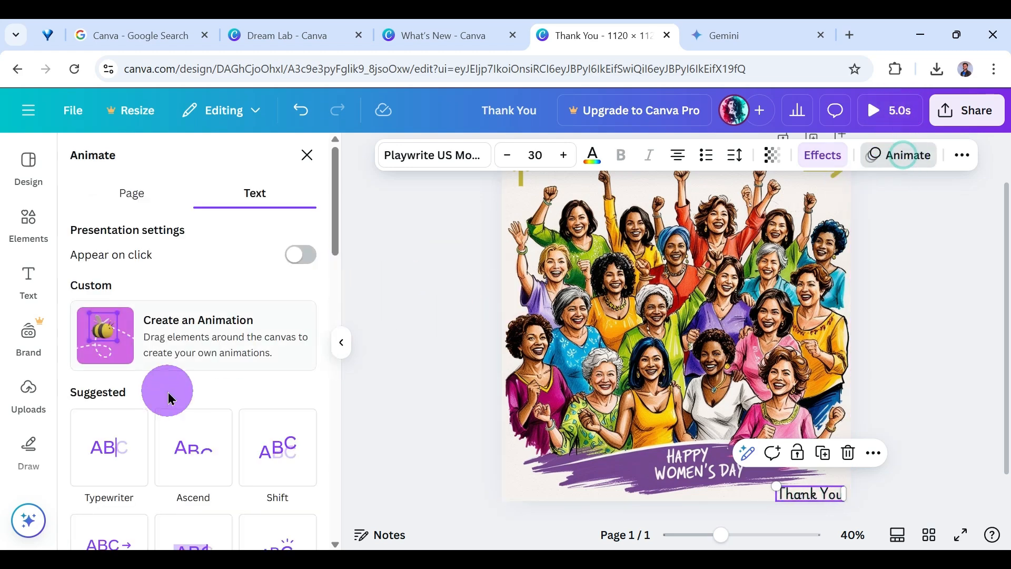
scroll(270, 337, down, 3)
click(283, 294)
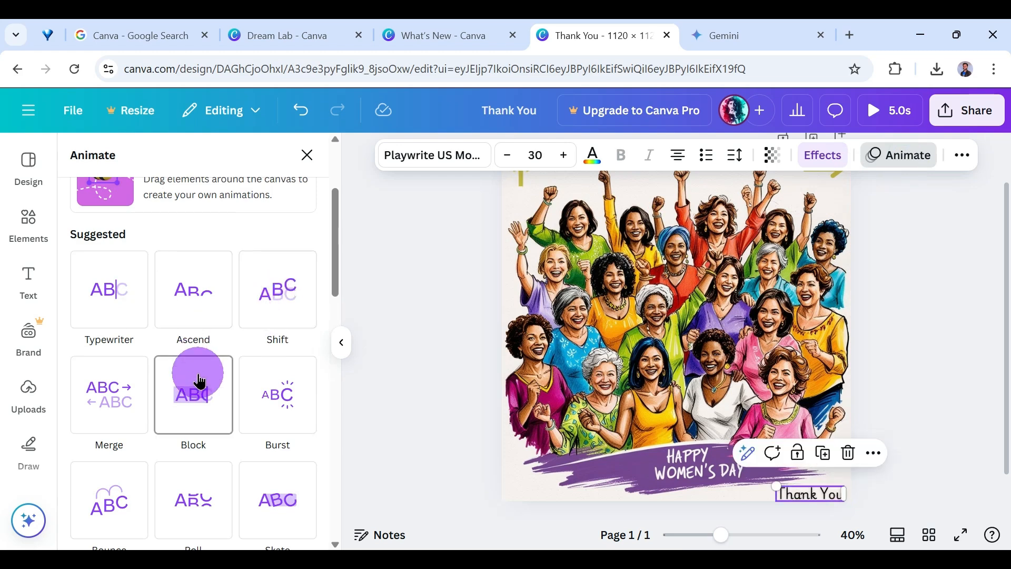
click(279, 396)
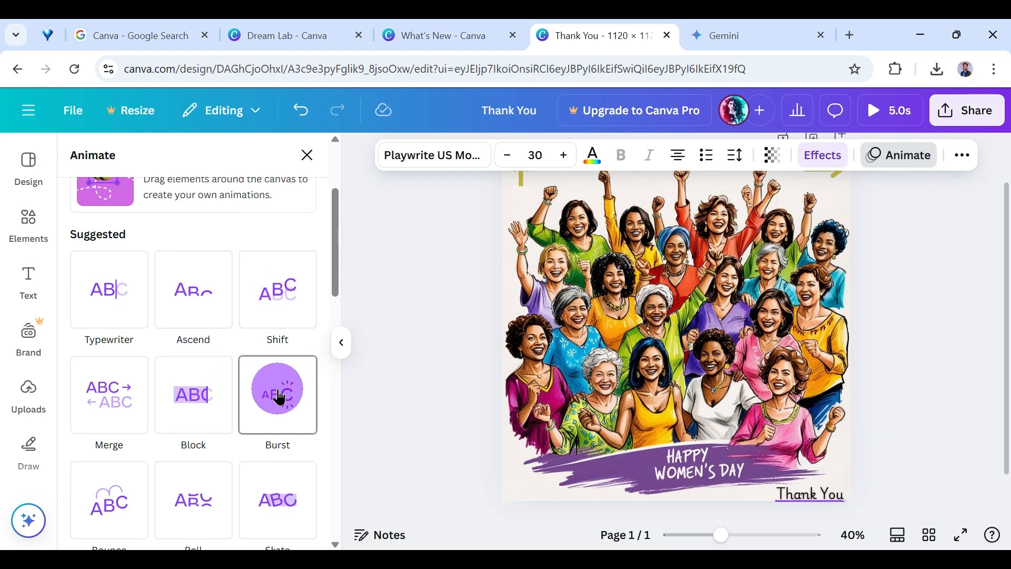
click(279, 396)
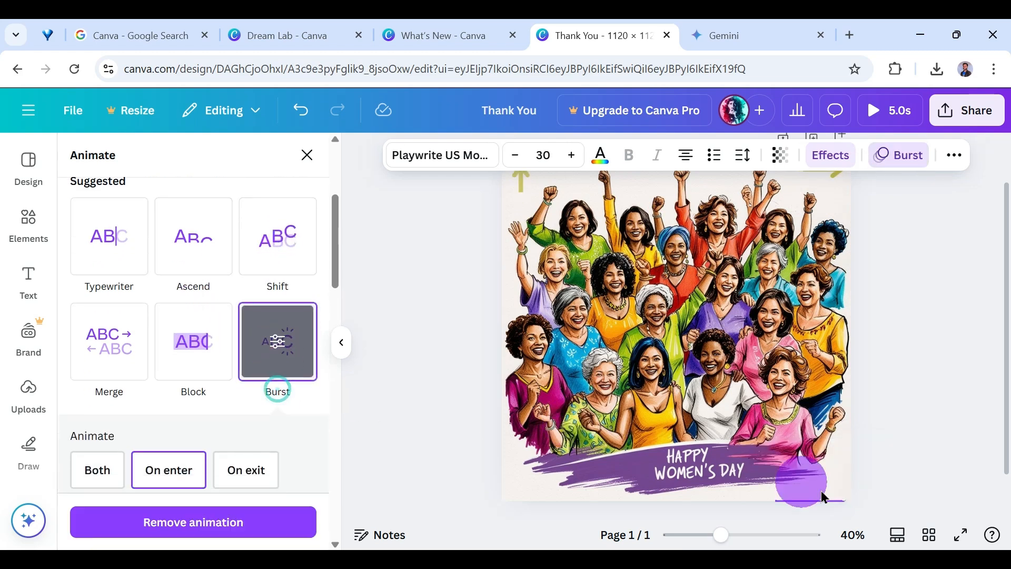
click(959, 535)
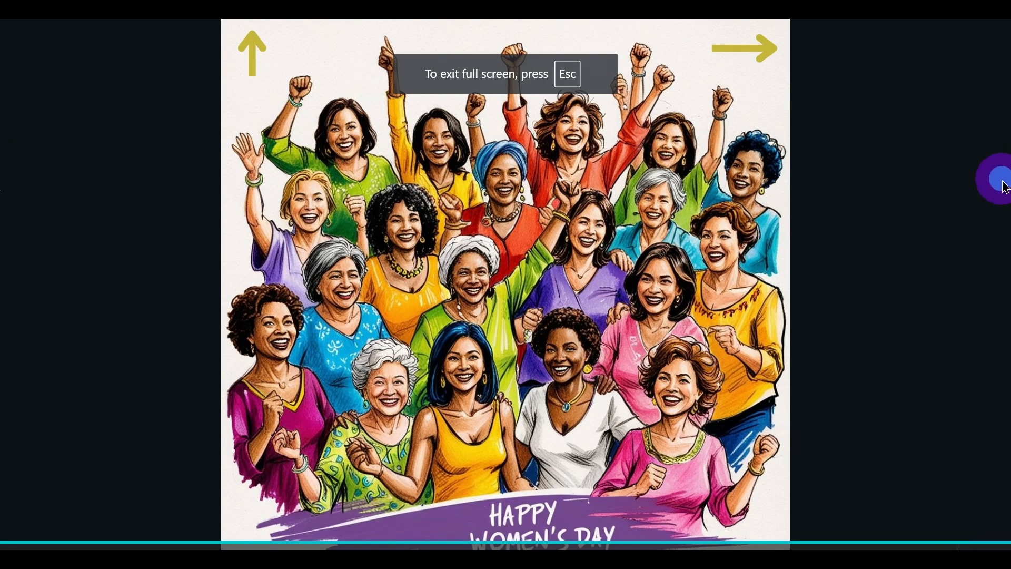
key(Escape)
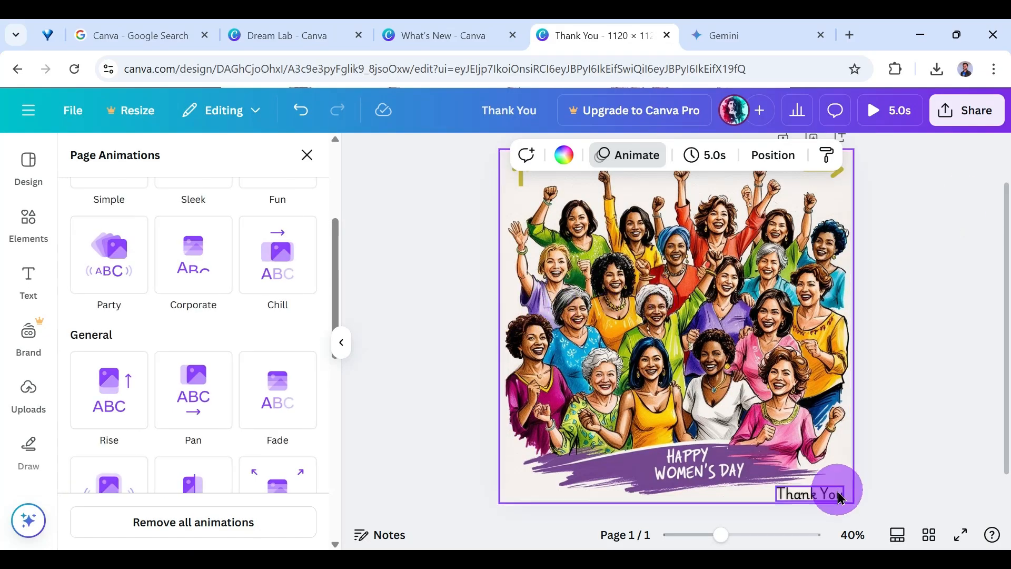
Look through the ready-made font combinations and dismiss the premium fonts offer.
click(30, 278)
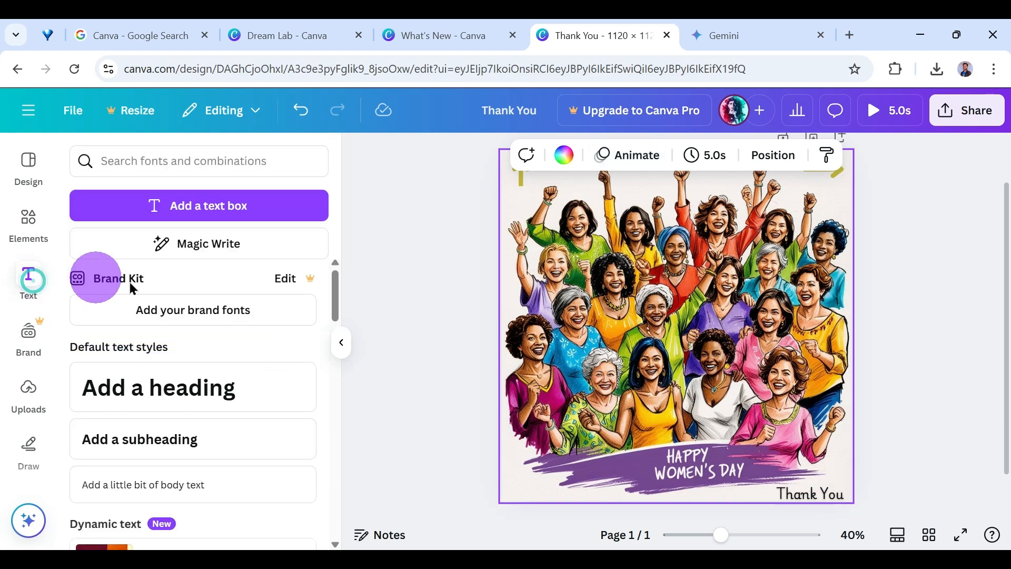
scroll(210, 320, down, 5)
scroll(210, 320, down, 3)
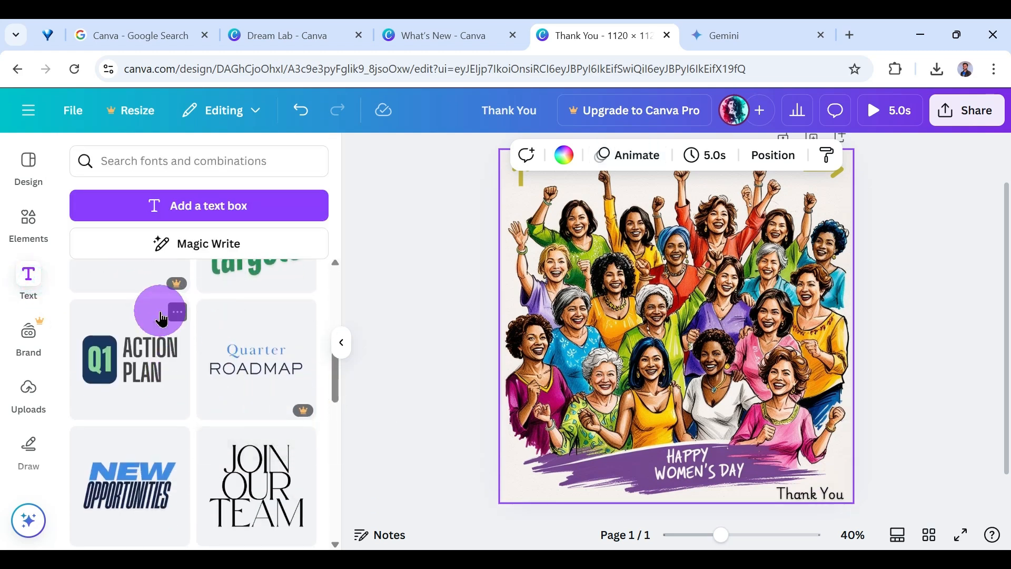
scroll(258, 364, up, 2)
scroll(258, 364, down, 2)
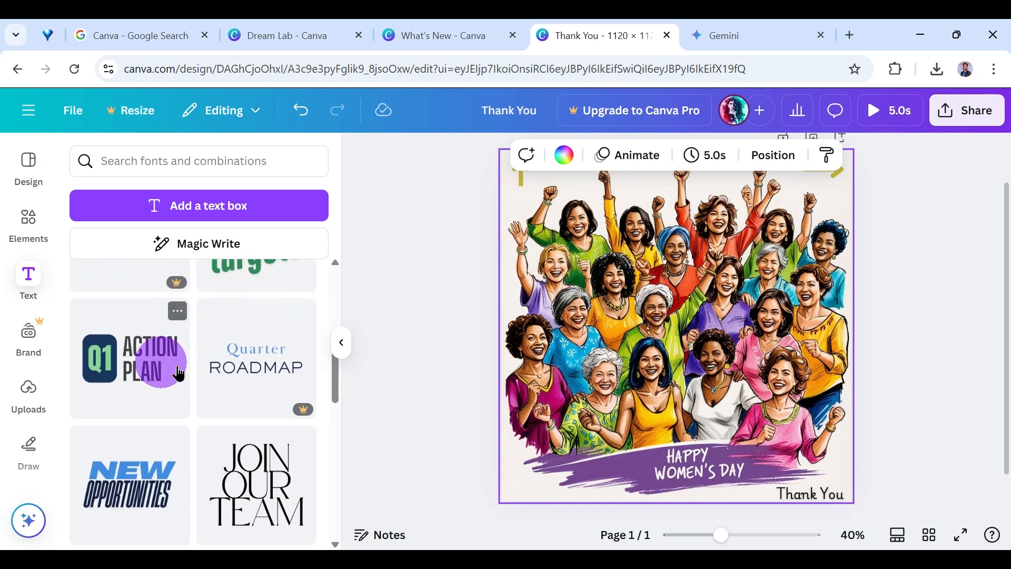
scroll(179, 373, down, 6)
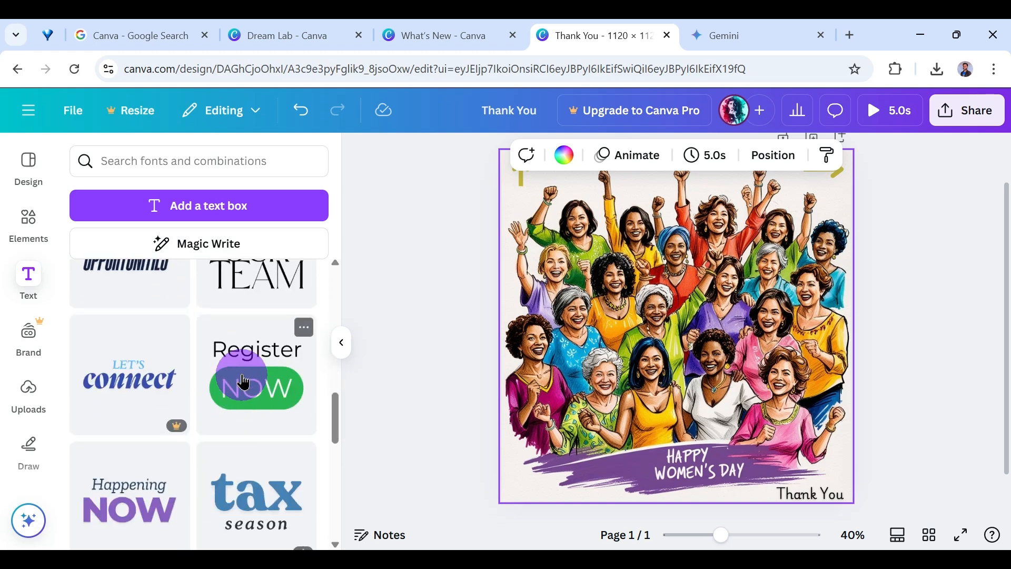
scroll(243, 381, down, 2)
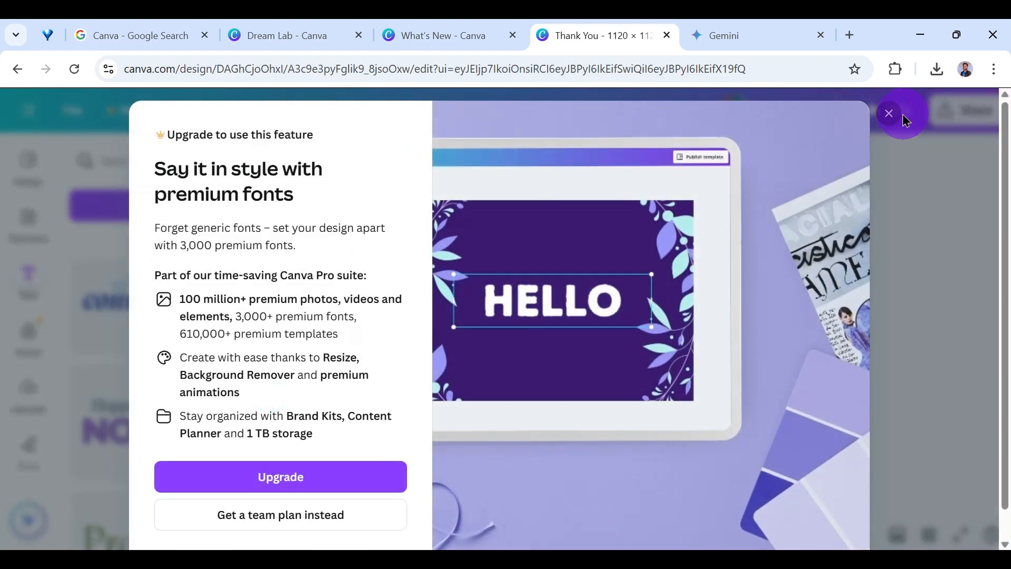
click(890, 112)
scroll(231, 350, down, 2)
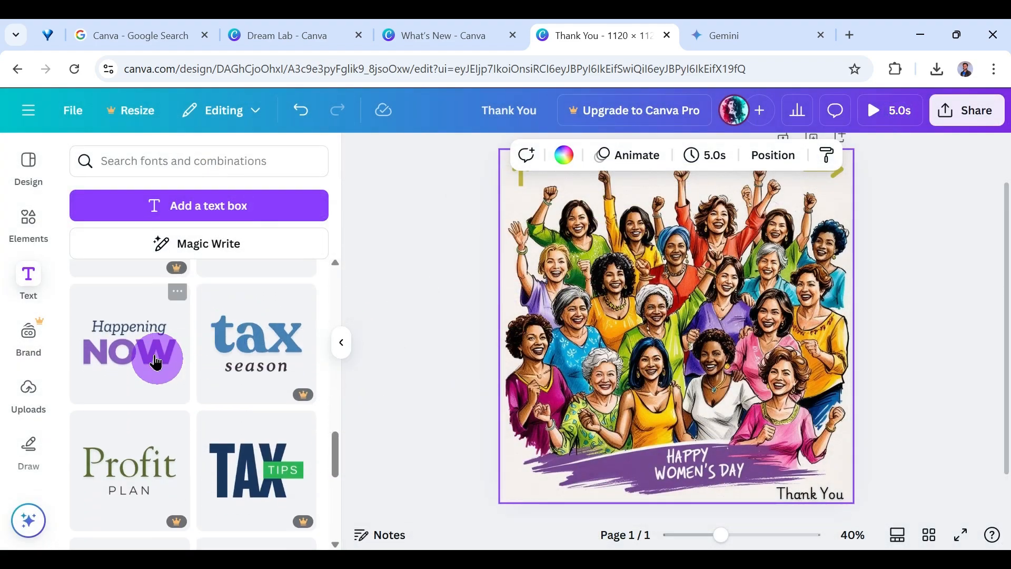
Try the "Happening NOW" font combination higher up on the image and delete it.
click(153, 349)
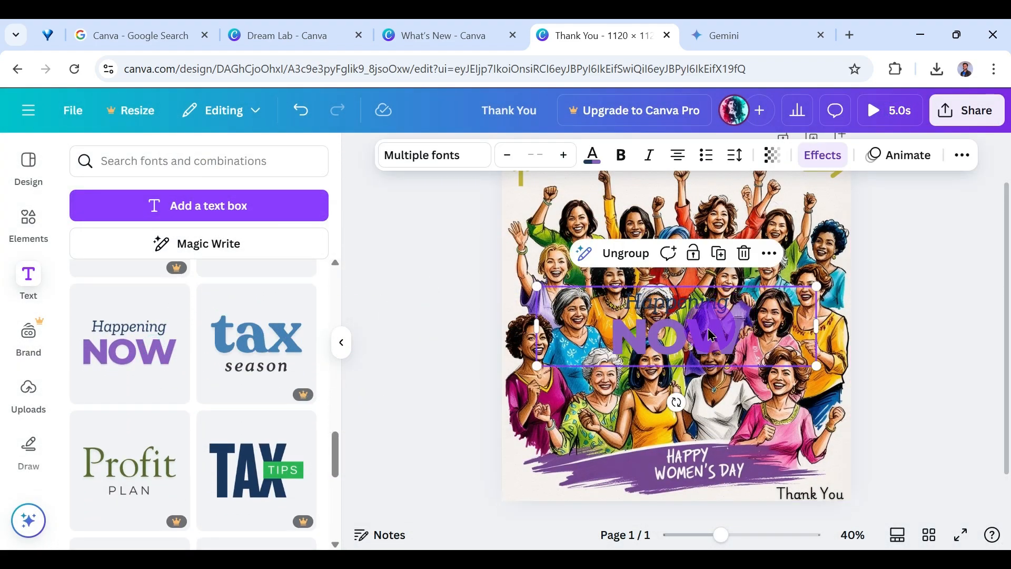
drag(711, 334, 632, 262)
key(Delete)
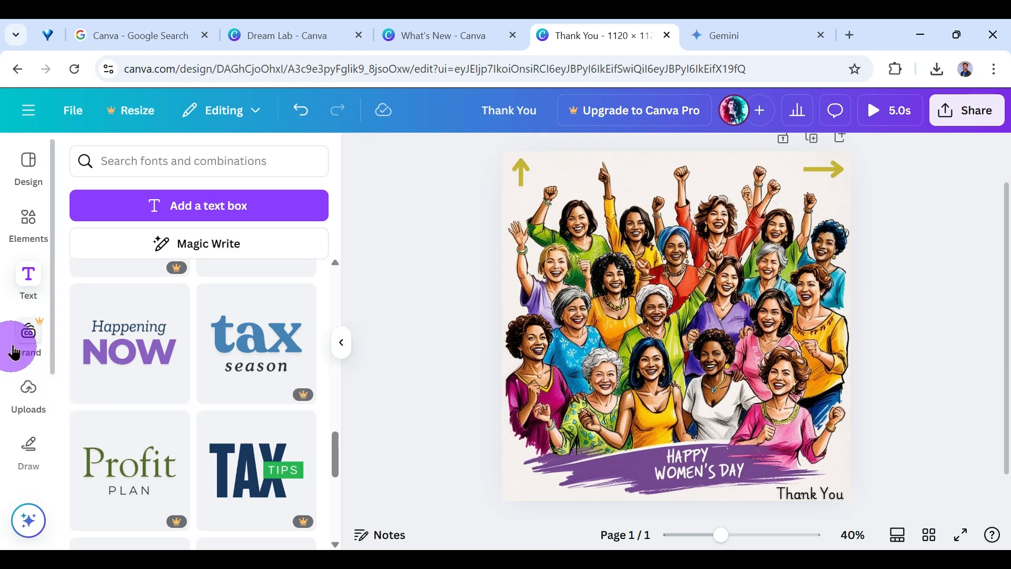
Examine the Brand Kit options and the upload categories for images, videos and audio.
click(44, 329)
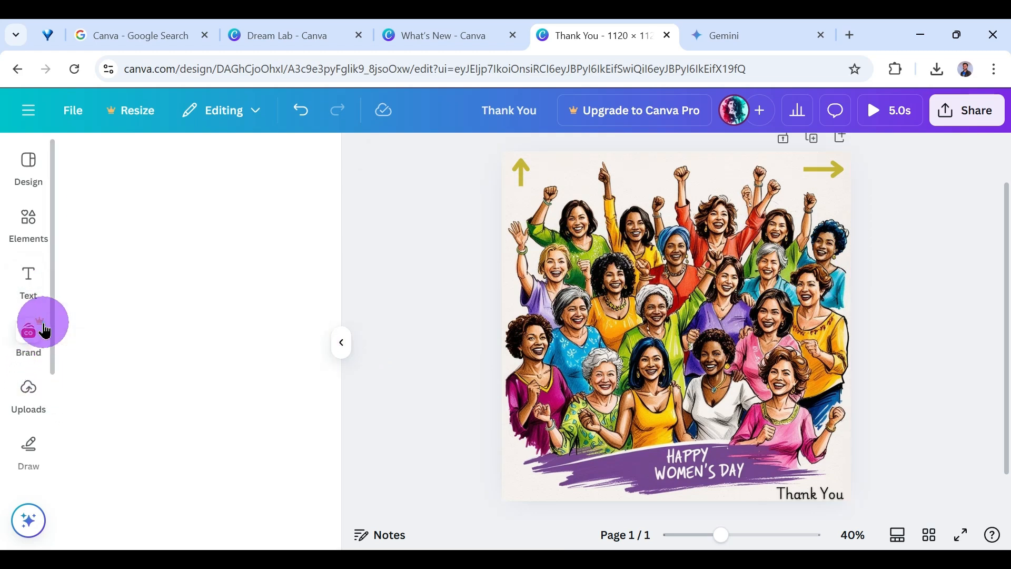
scroll(185, 389, down, 3)
scroll(185, 389, down, 5)
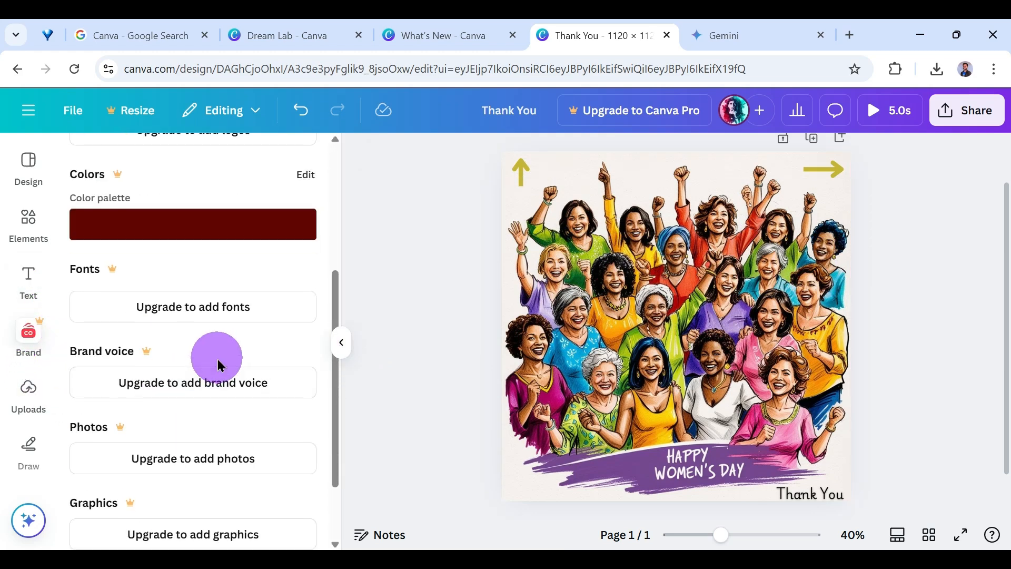
click(30, 384)
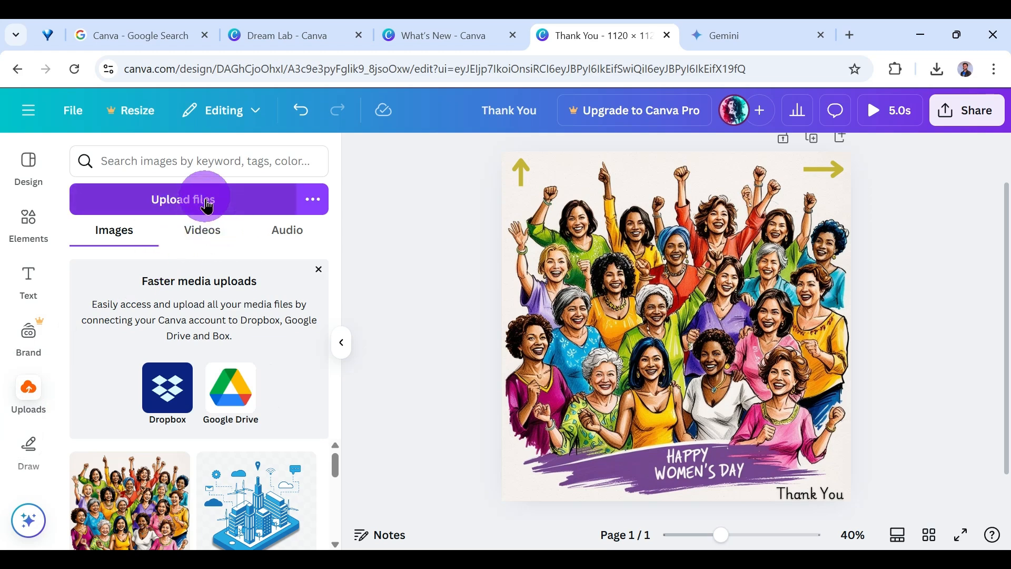
click(208, 242)
click(285, 232)
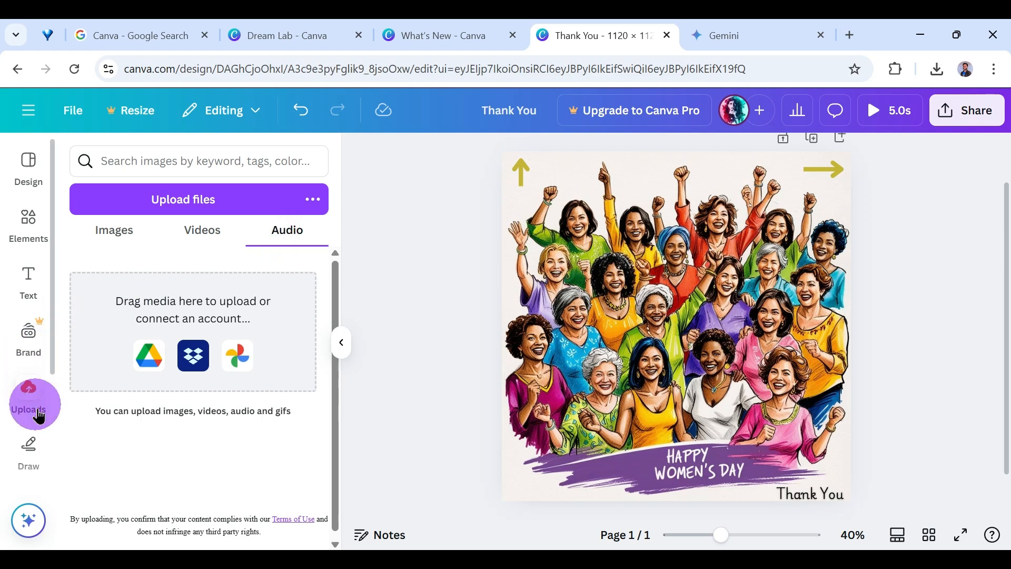
Draw a short curved blue pen stroke between the upward arrow and the raised finger beside it.
click(27, 456)
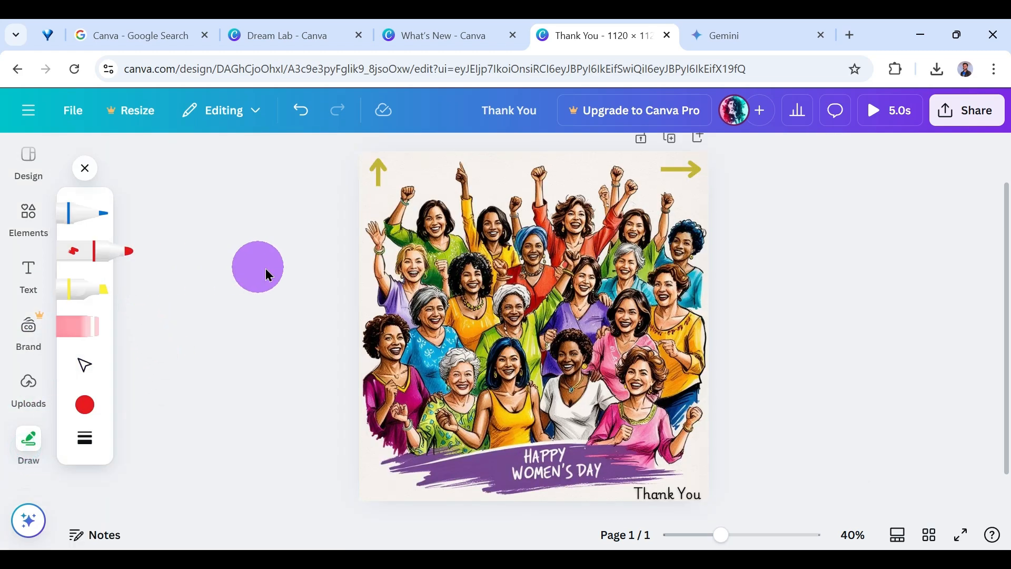
click(413, 190)
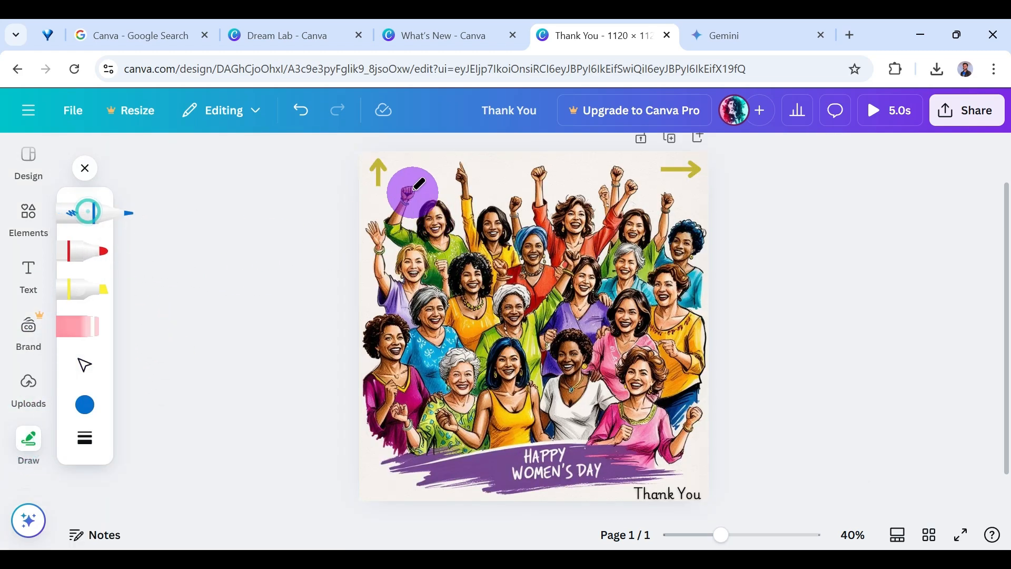
drag(432, 173, 456, 161)
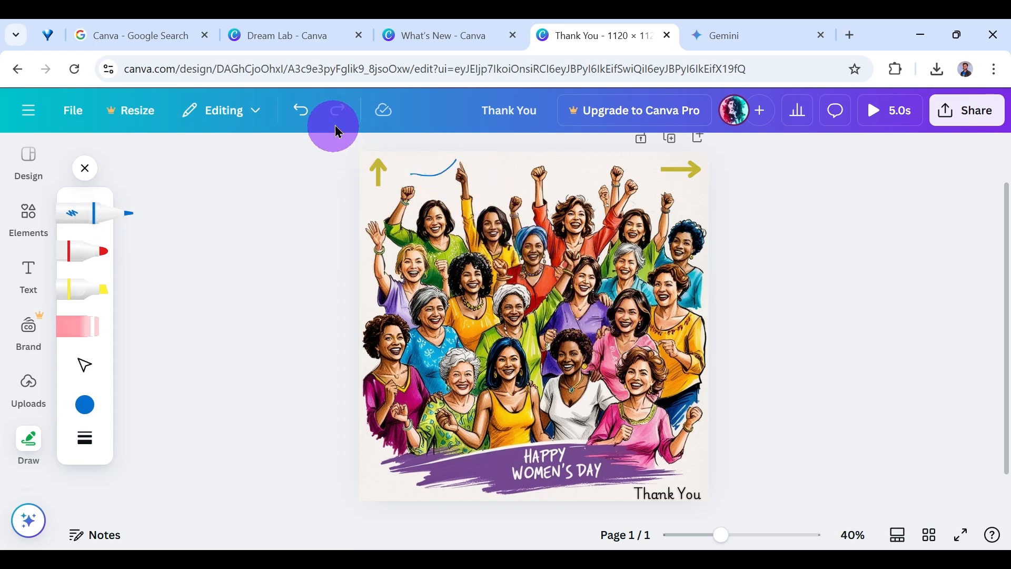
Undo the blue pen stroke and leave drawing mode.
click(105, 255)
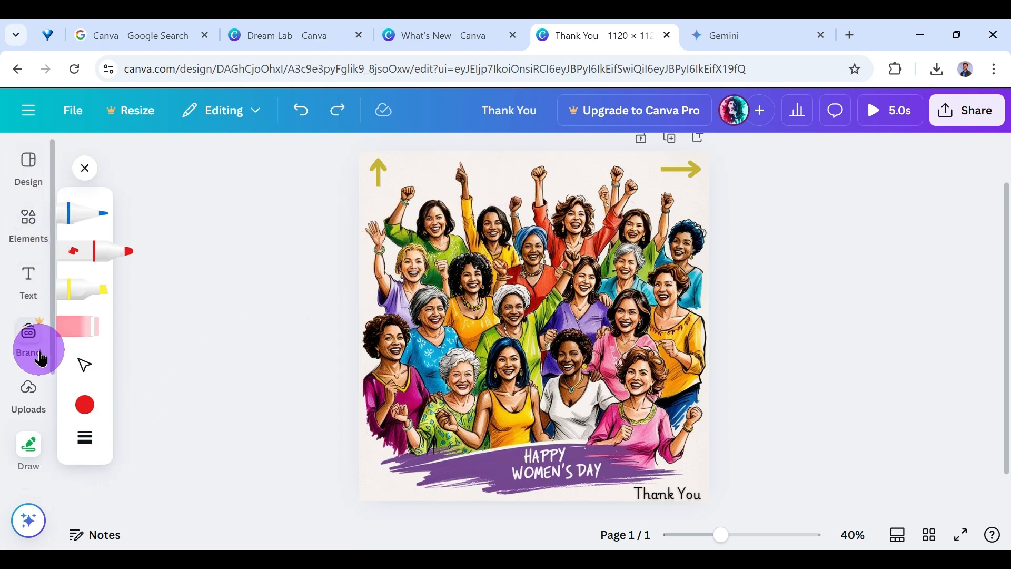
click(81, 168)
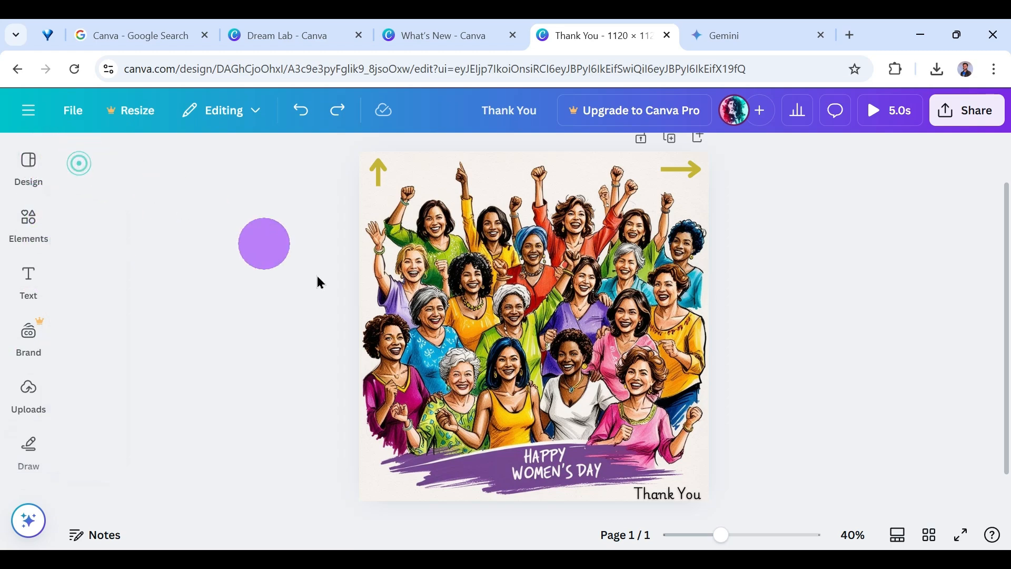
Recolor the upward arrow to the dark red from the Brand Kit palette.
click(381, 181)
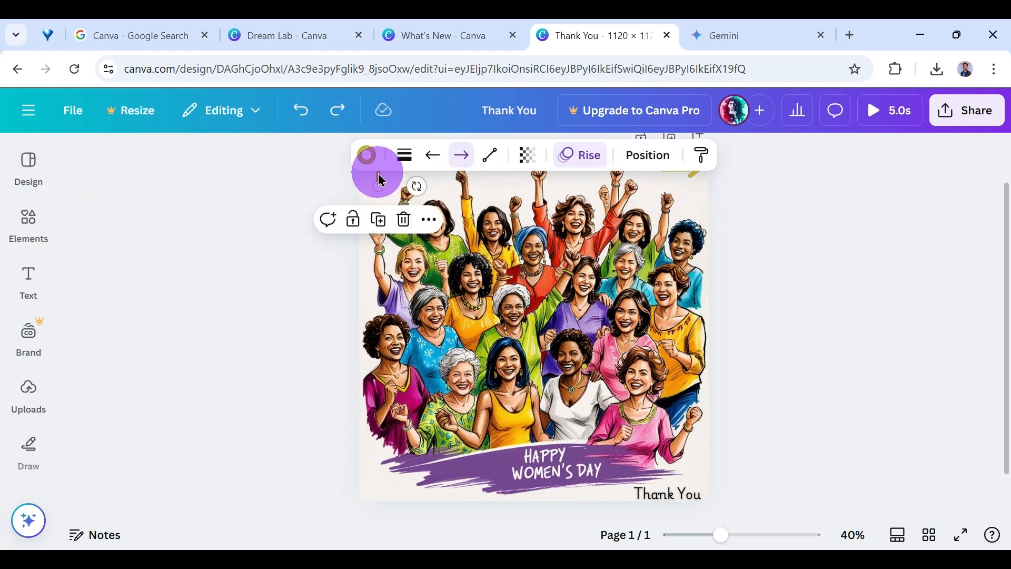
click(367, 154)
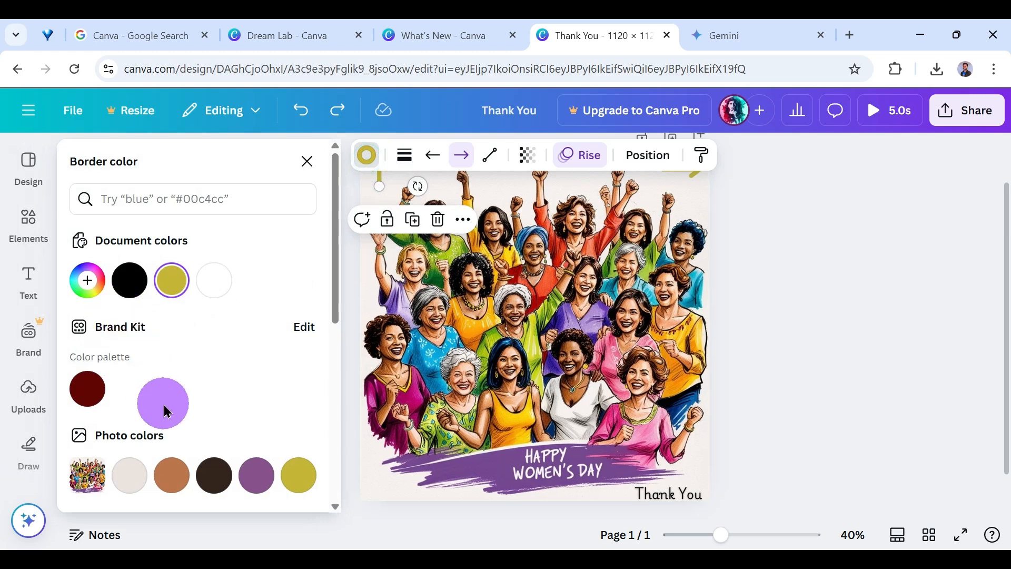
click(88, 388)
click(796, 223)
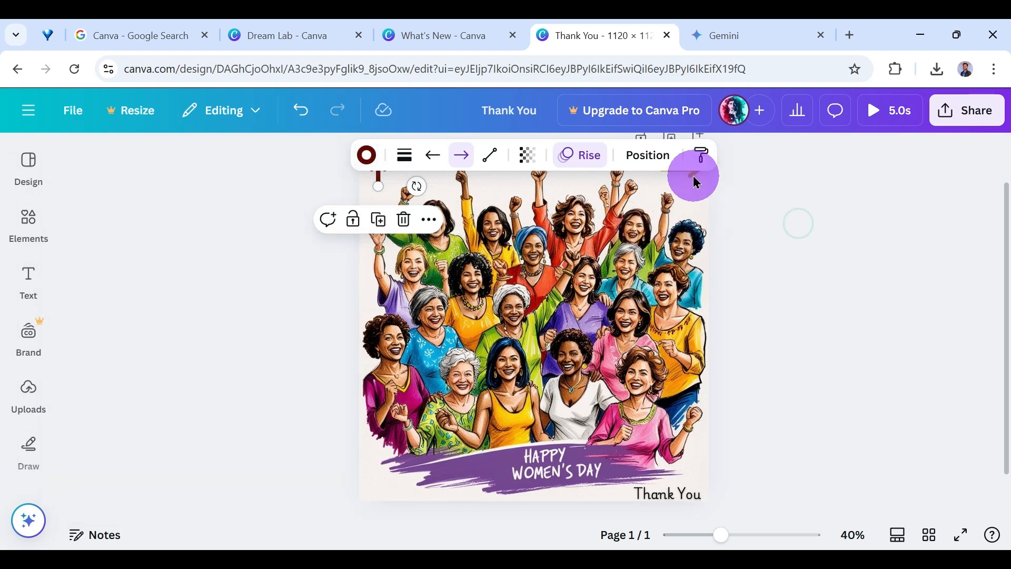
Recolor the right-pointing arrow to the same dark red Brand Kit color.
click(691, 175)
click(367, 155)
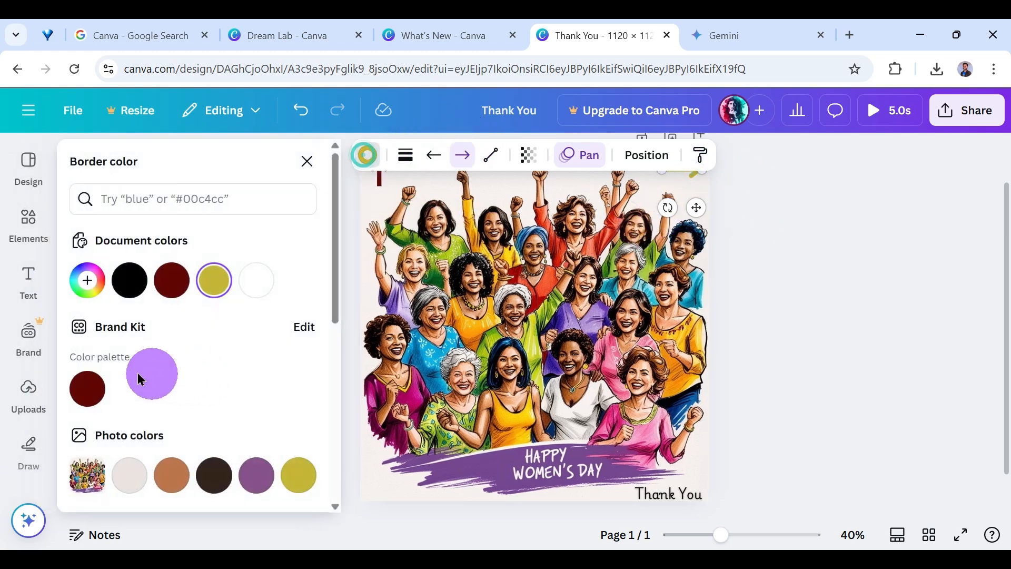
click(88, 388)
click(900, 310)
click(801, 246)
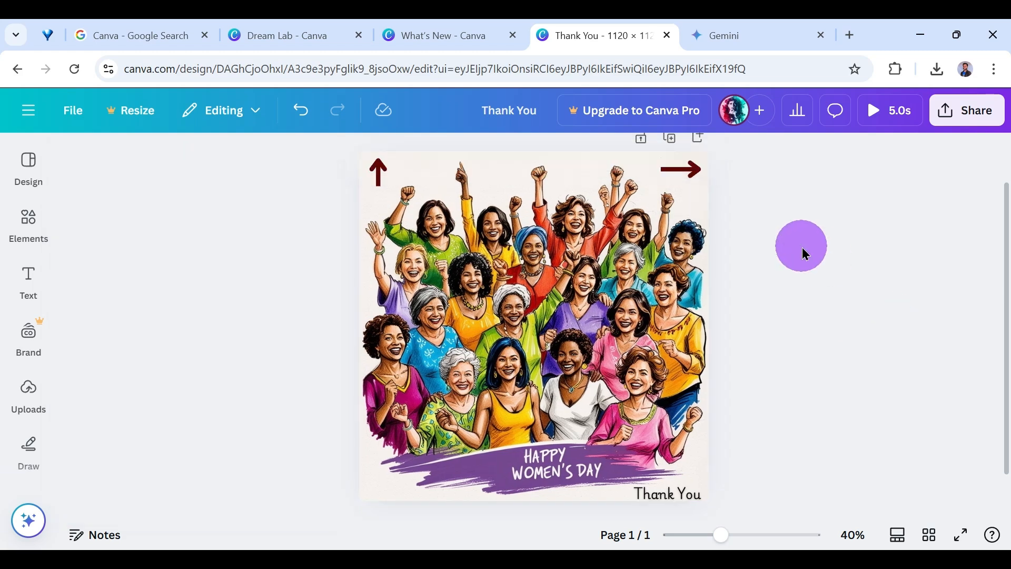
Play the animated design in preview, exit it and retitle the design "Thank You Women".
click(901, 111)
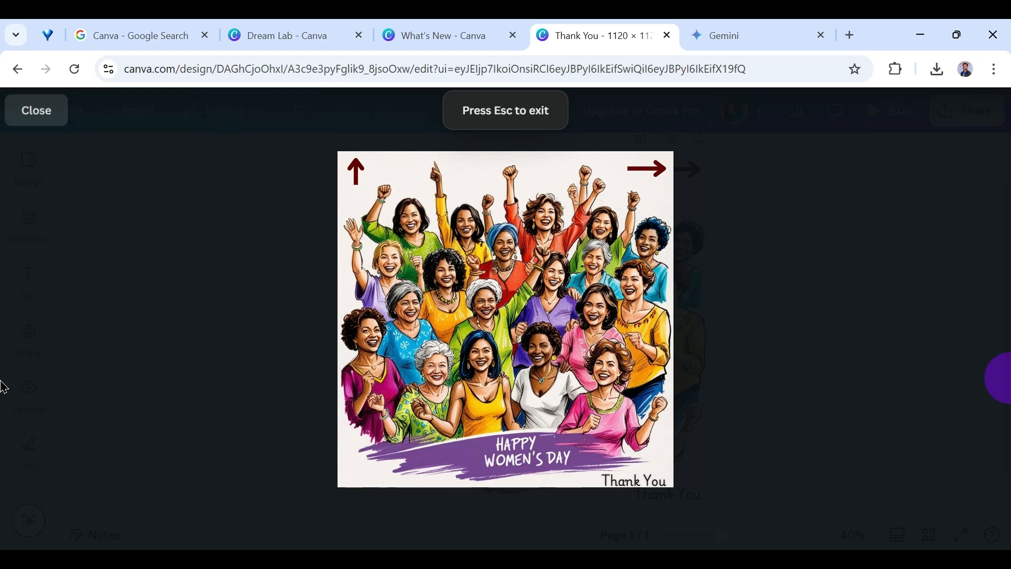
key(Escape)
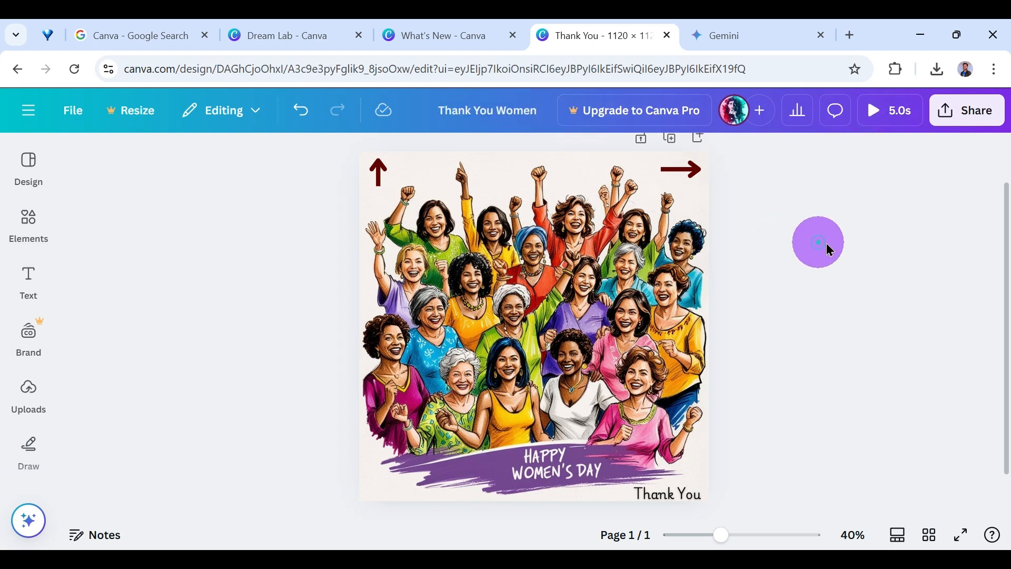
Check the Resize options and browse the Heart elements across all results, graphics and shapes.
click(134, 124)
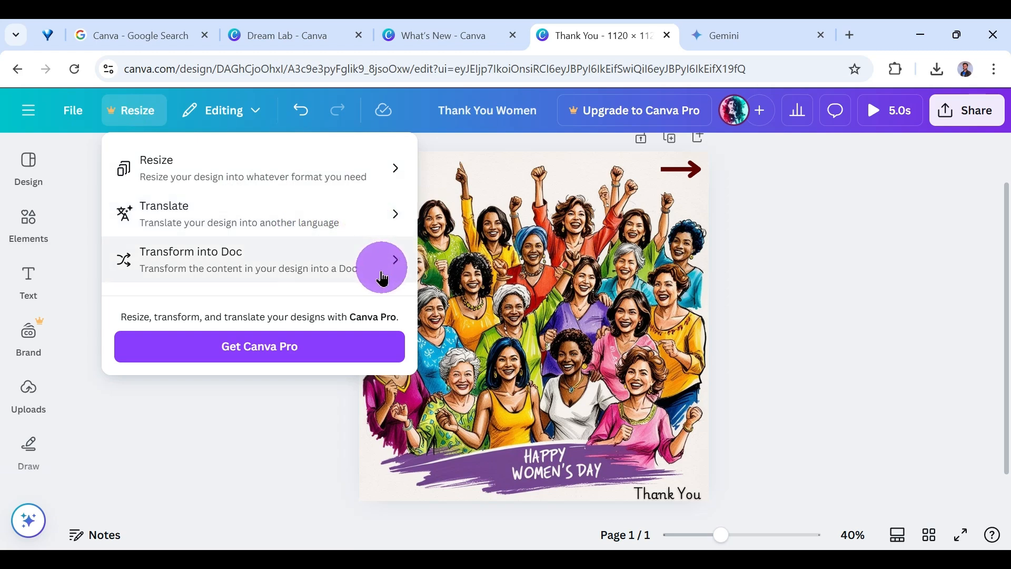
click(29, 222)
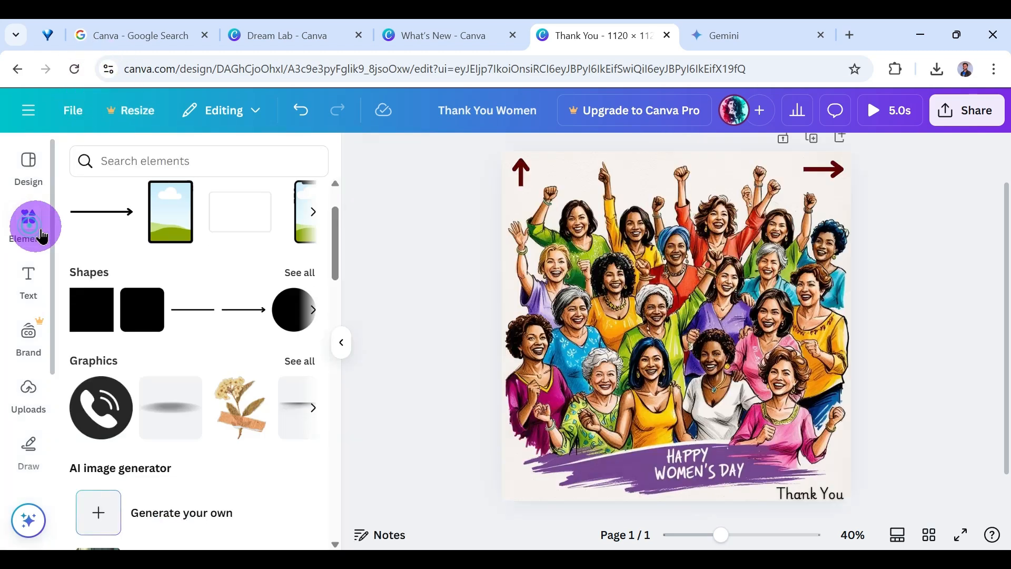
scroll(208, 251, up, 2)
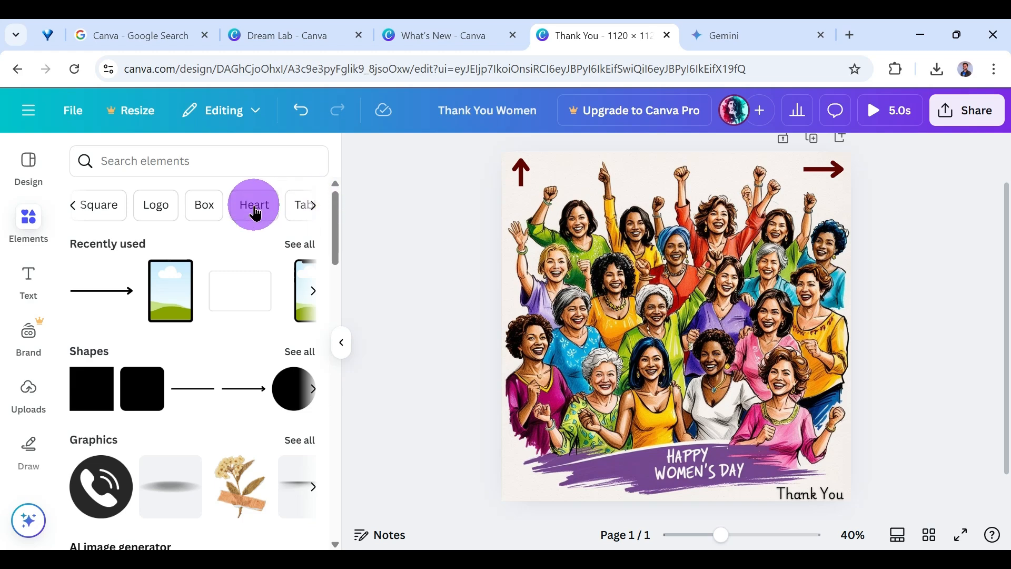
click(255, 210)
scroll(187, 363, down, 3)
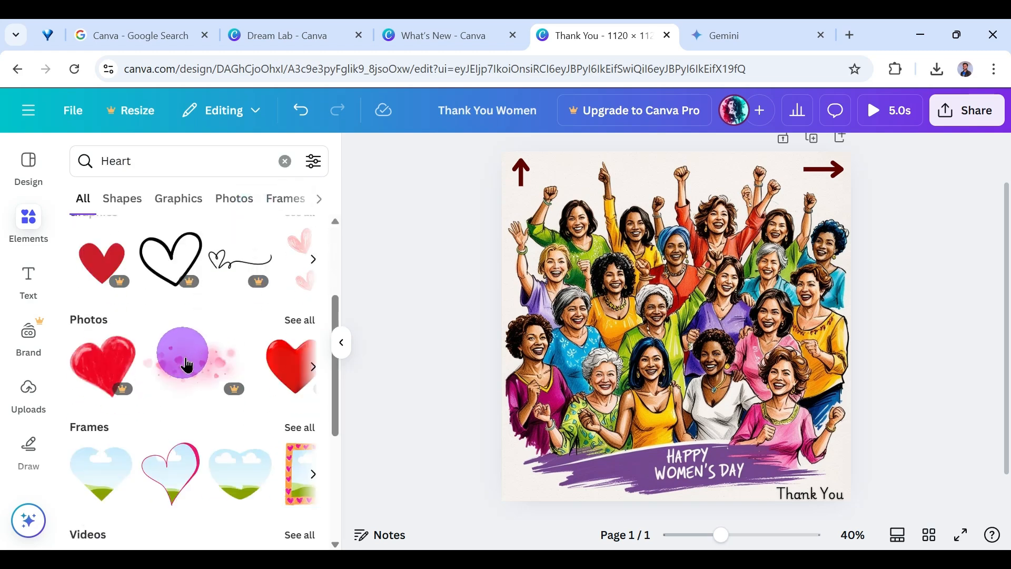
scroll(187, 363, down, 5)
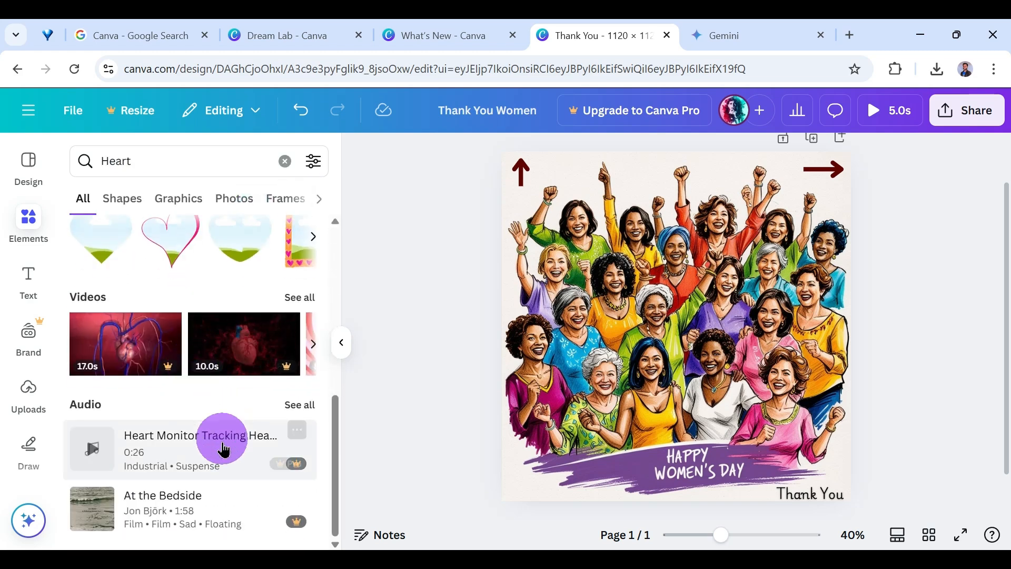
scroll(208, 472, up, 8)
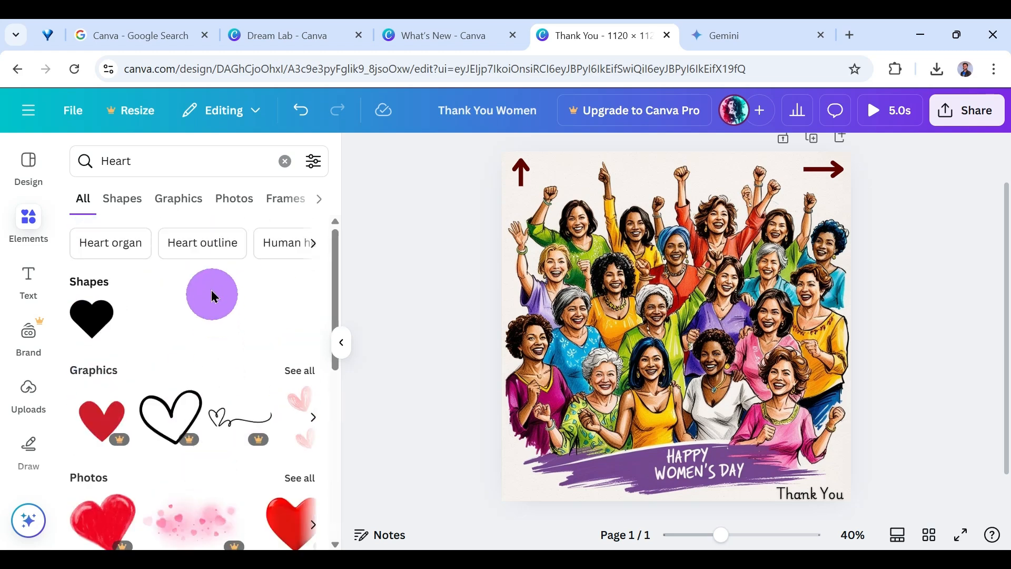
click(185, 205)
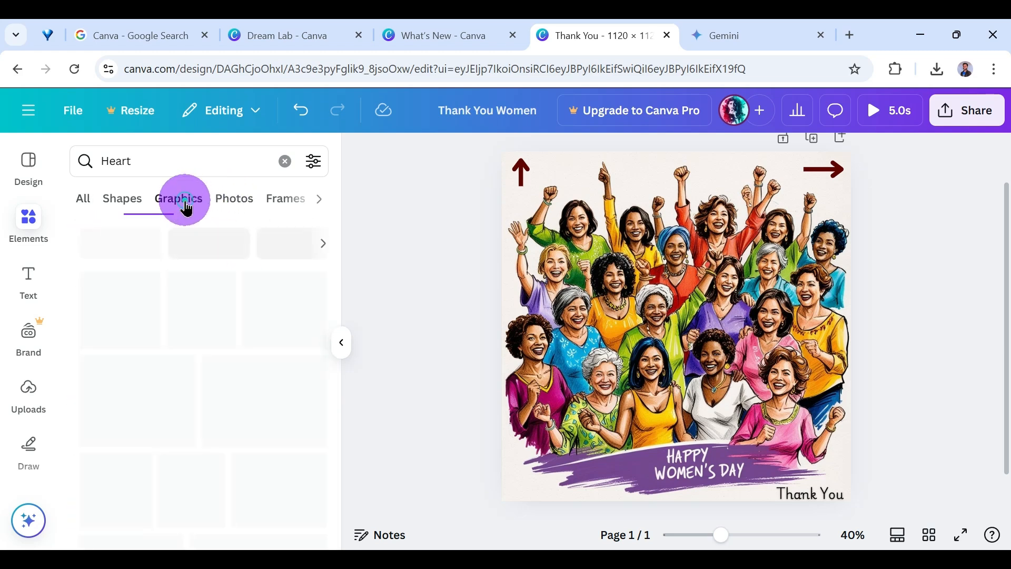
click(131, 207)
click(284, 161)
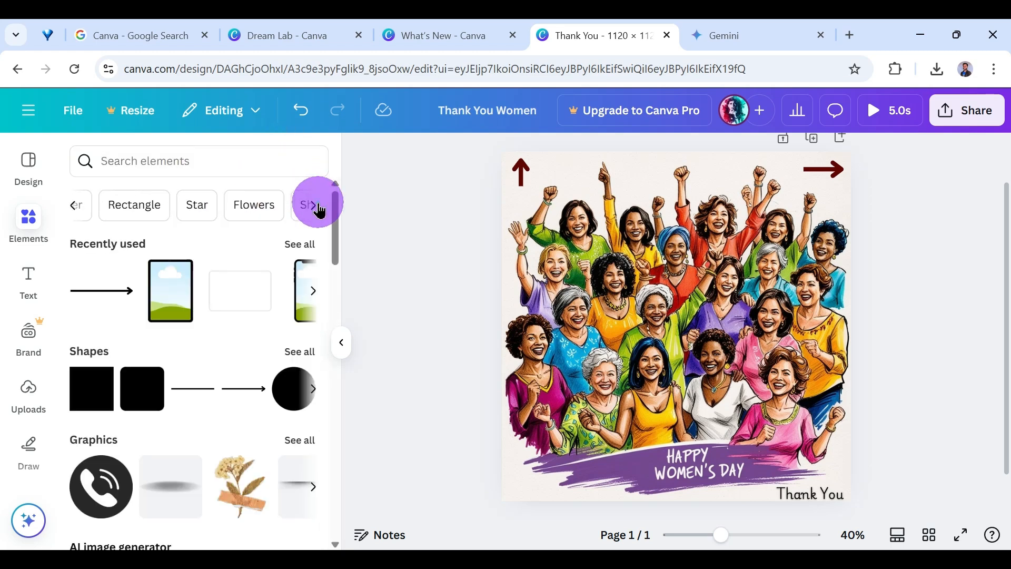
Look through the element categories for charts, polls and quizzes, tables, frames, grids and mockups.
scroll(292, 244, down, 15)
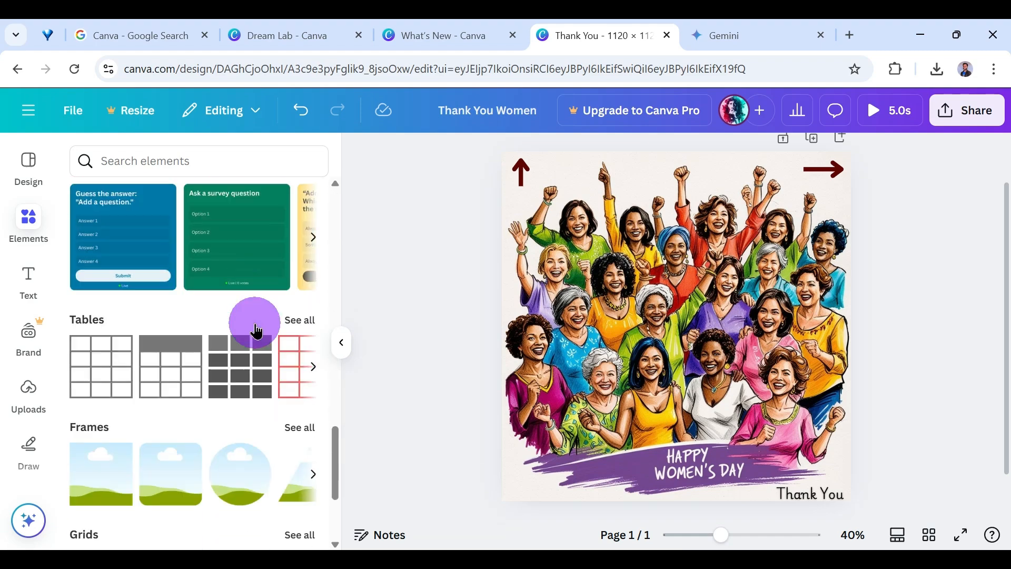
scroll(252, 327, down, 4)
scroll(206, 243, up, 1)
scroll(143, 363, up, 2)
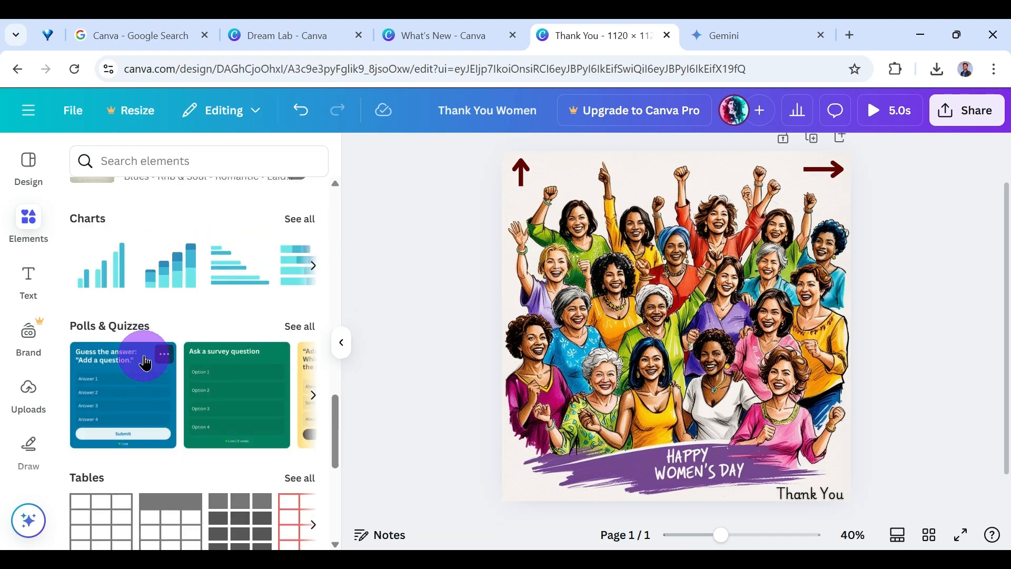
scroll(148, 429, down, 5)
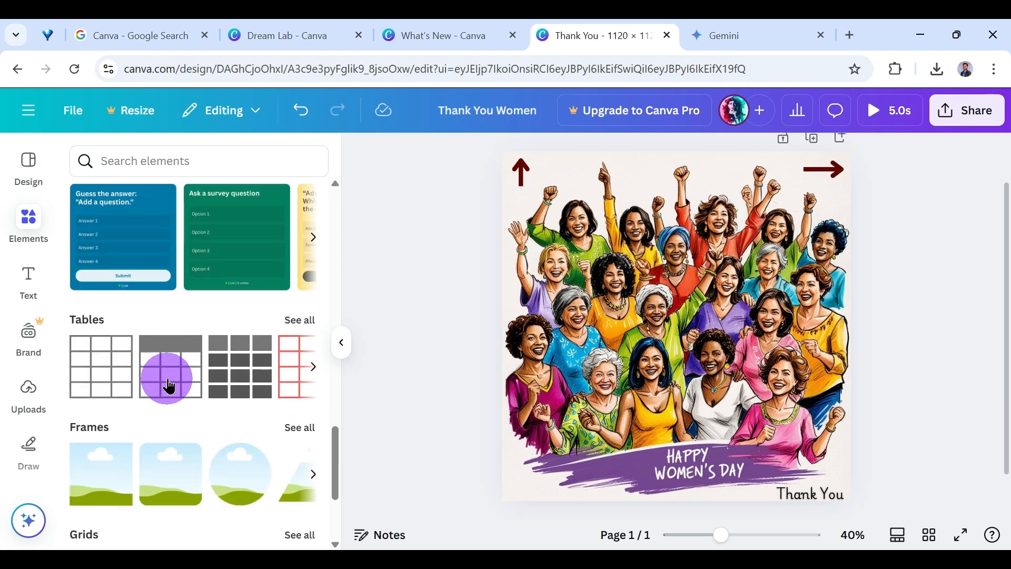
scroll(151, 323, down, 2)
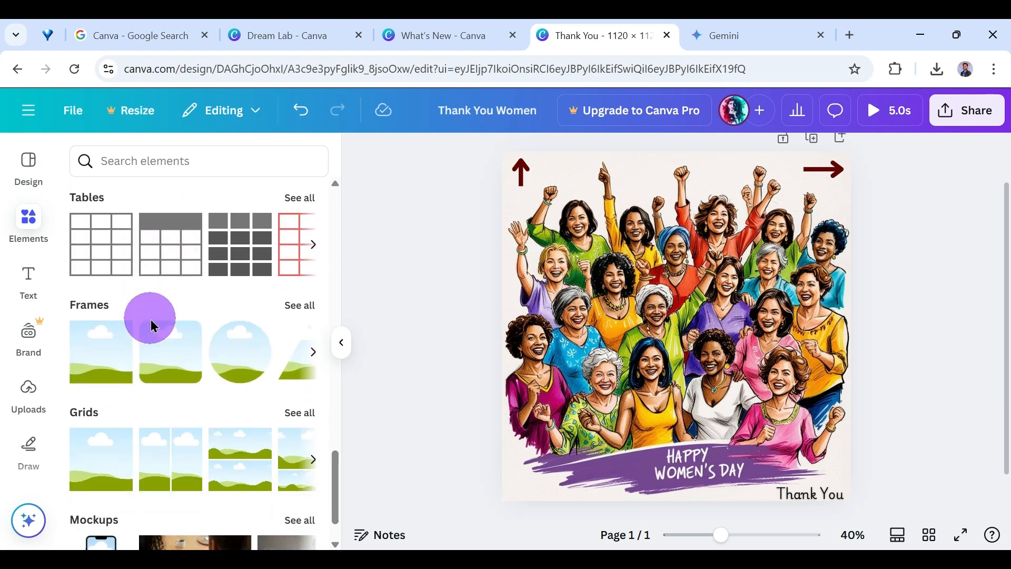
scroll(491, 366, down, 1)
Add a blank second page and insert the phone mockup on it.
click(698, 495)
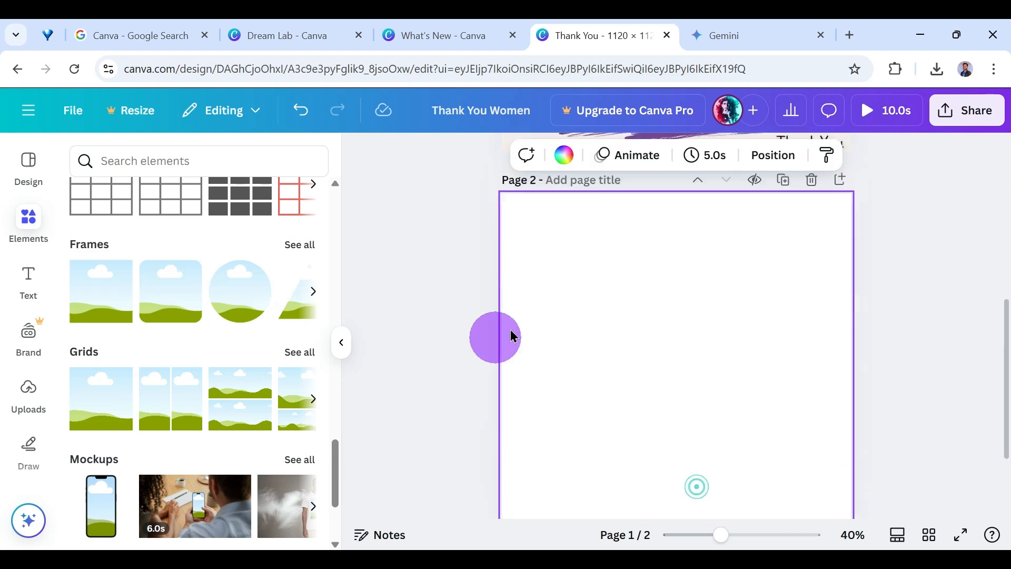
scroll(260, 325, up, 3)
scroll(260, 325, down, 5)
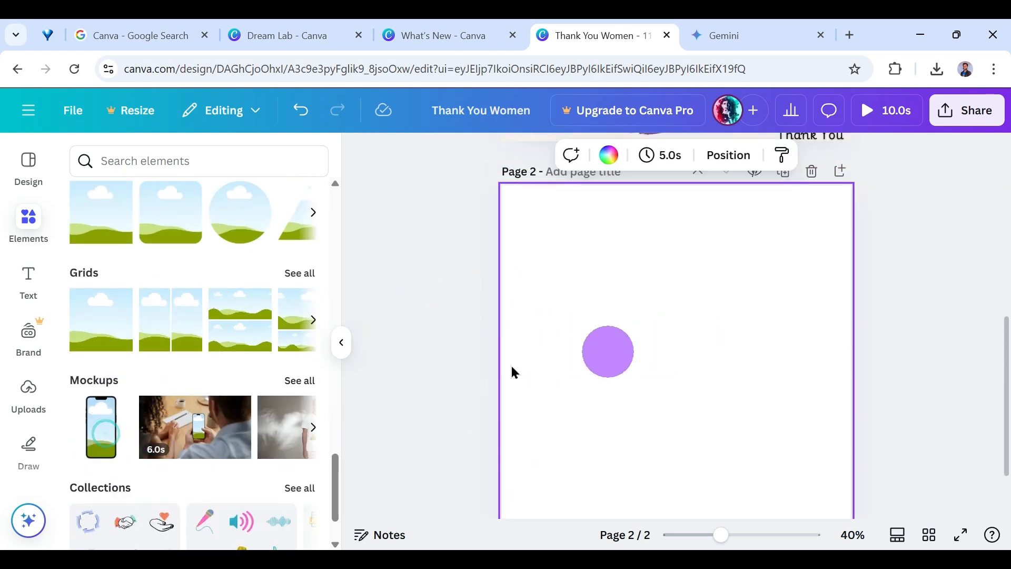
click(98, 427)
Enlarge the phone mockup and center it horizontally on page 2.
drag(643, 291, 537, 235)
drag(664, 315, 684, 357)
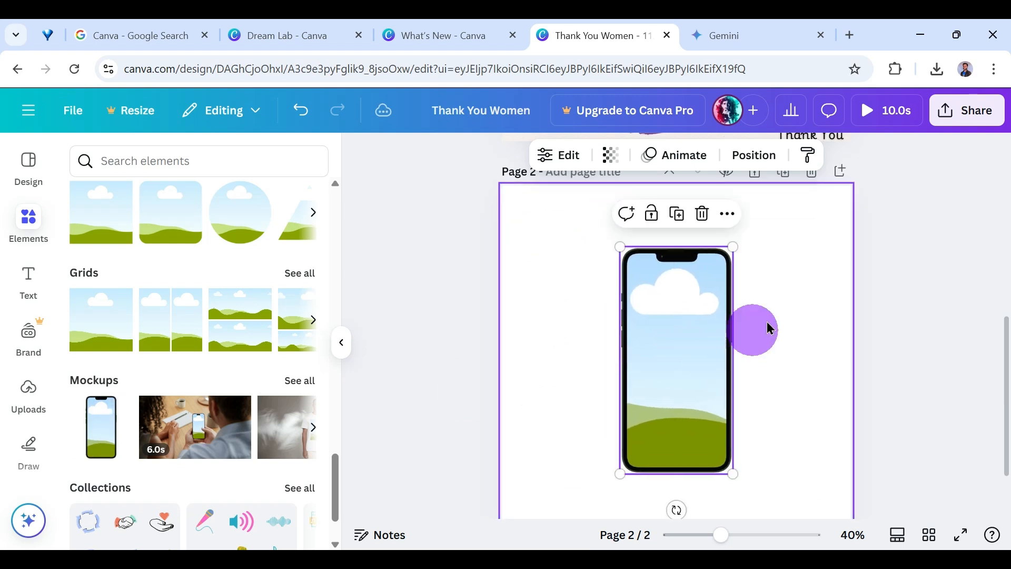
drag(731, 244, 772, 211)
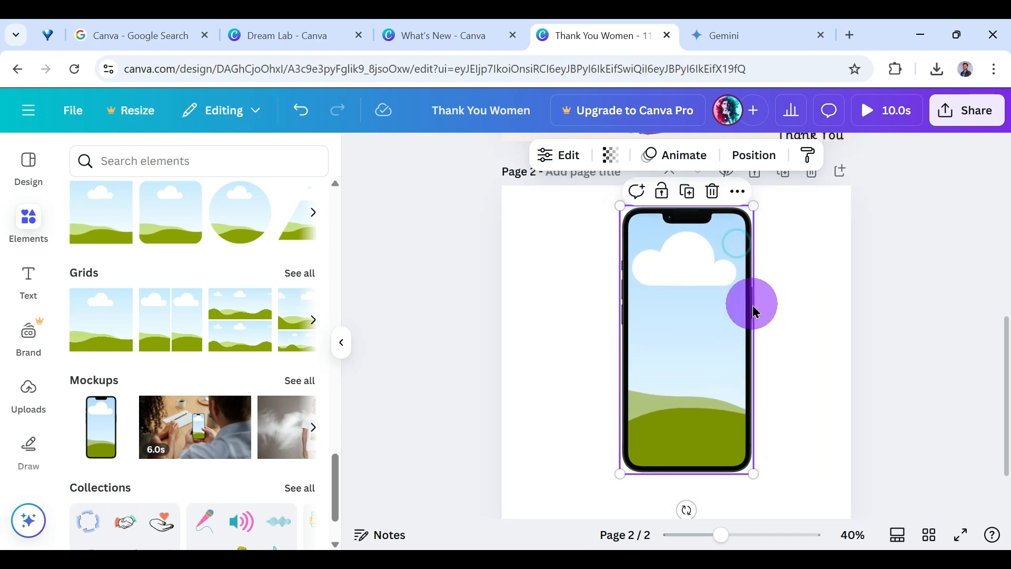
drag(752, 300, 722, 334)
click(756, 298)
Search the elements for "women" and browse all matching graphics.
scroll(235, 356, down, 10)
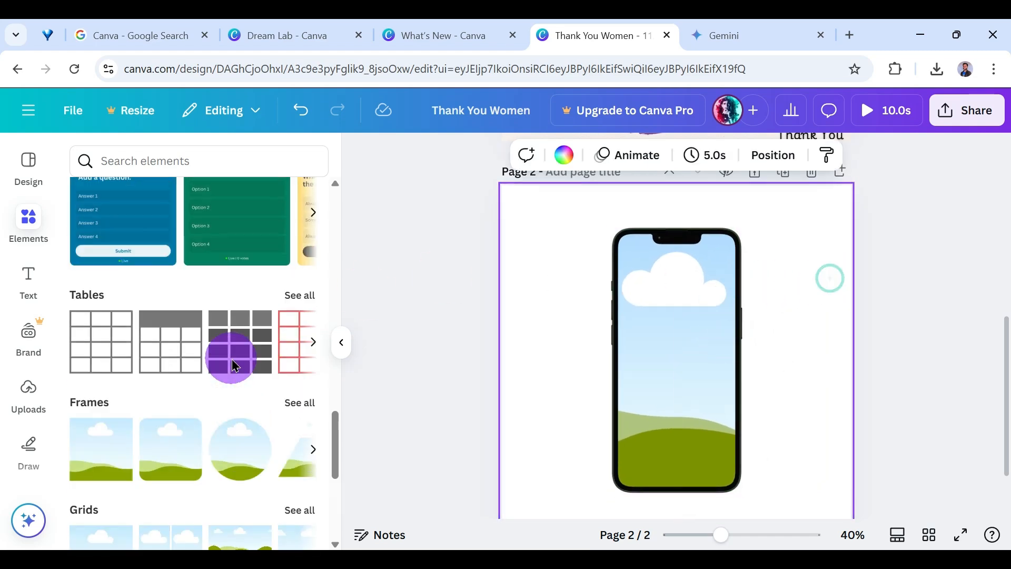
scroll(233, 356, up, 10)
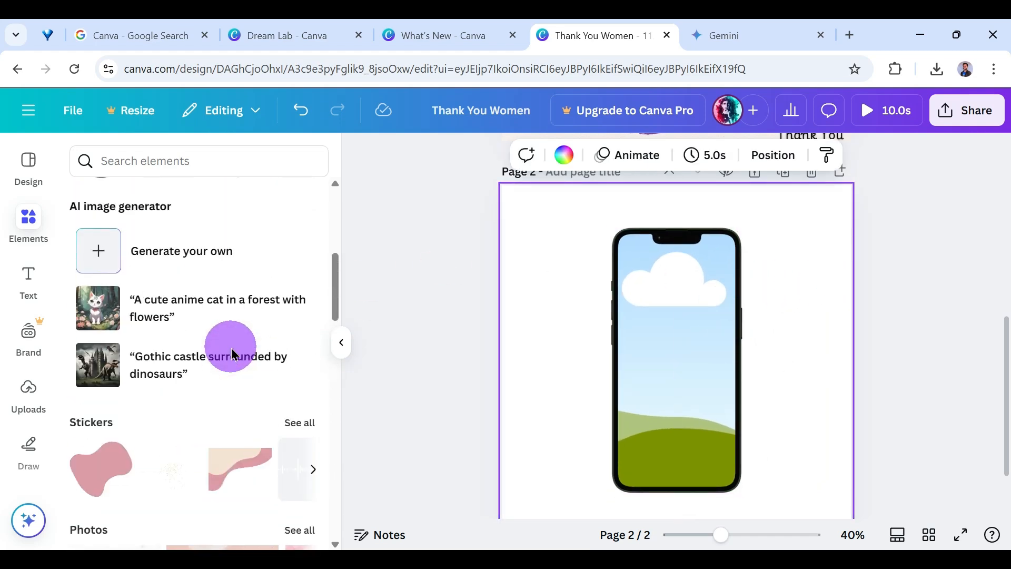
scroll(181, 332, down, 5)
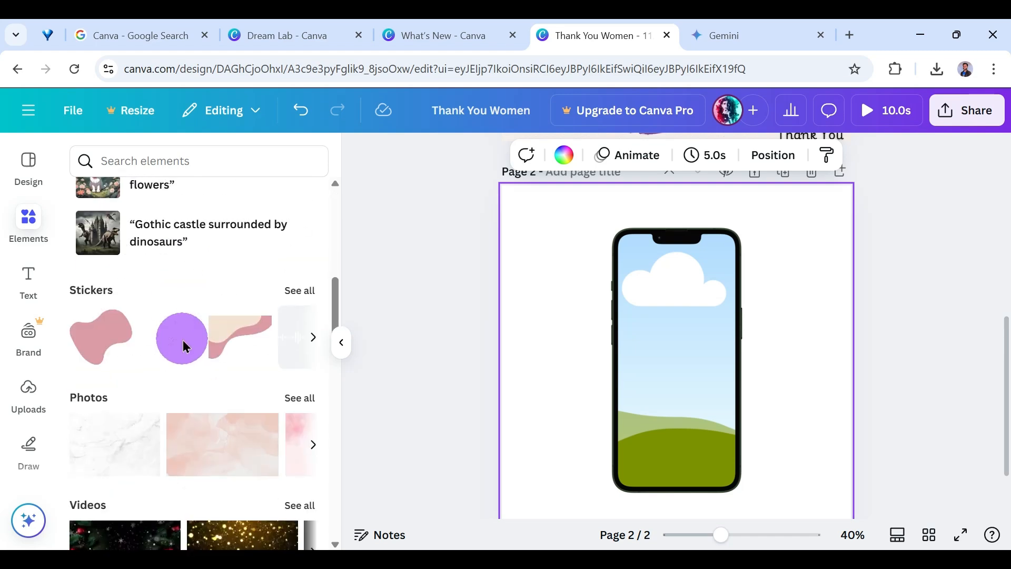
scroll(181, 337, up, 5)
click(210, 155)
text(women)
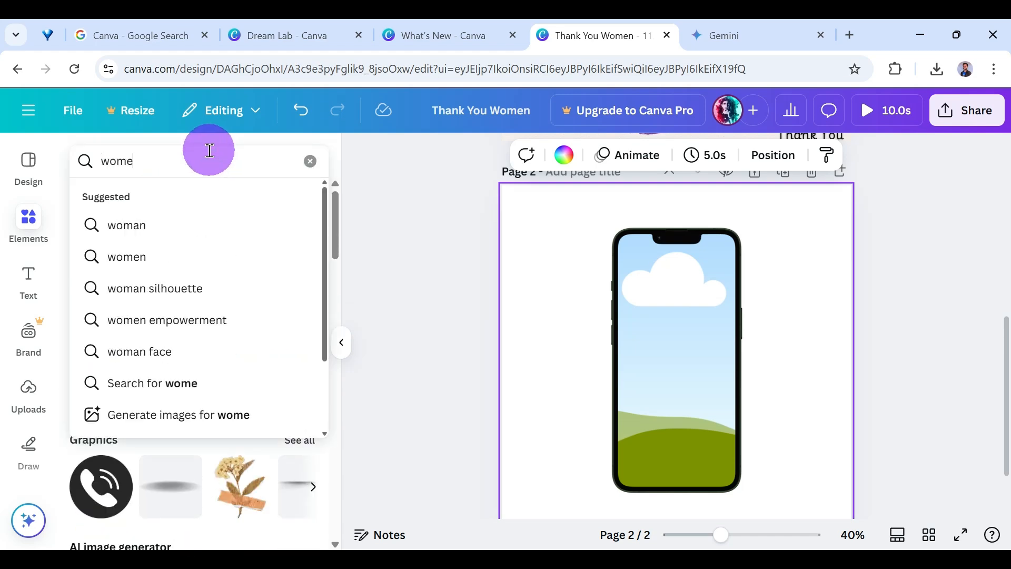
key(Return)
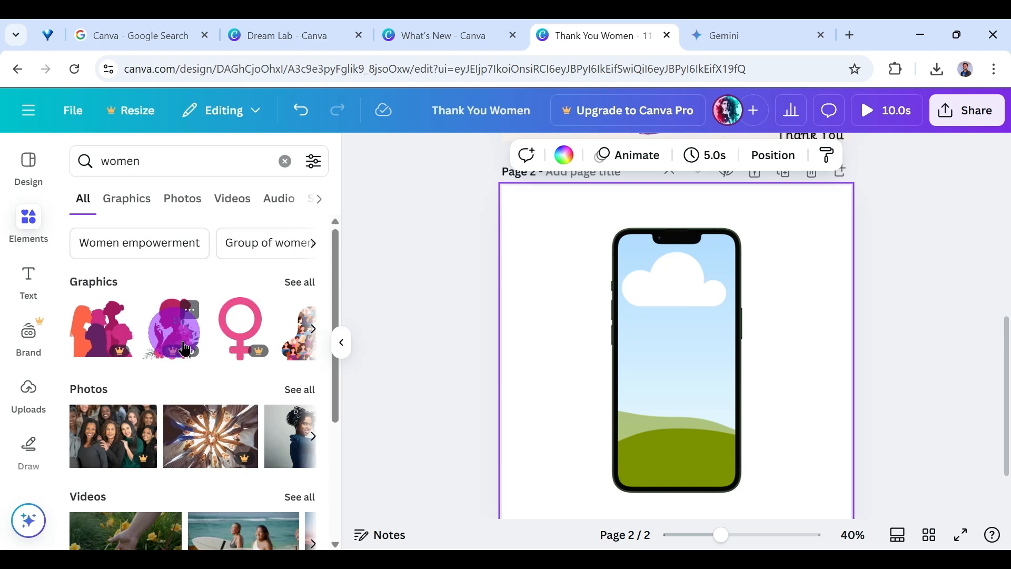
click(299, 283)
scroll(247, 363, down, 4)
scroll(253, 368, up, 2)
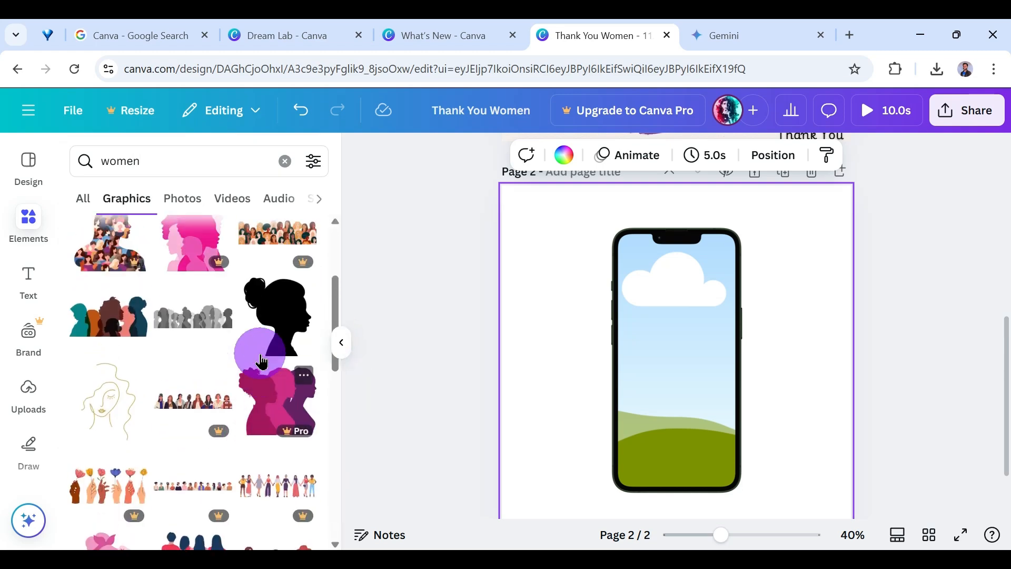
Try to place the black silhouette of a woman's head in the phone mockup, and undo it.
click(278, 326)
click(689, 353)
mouse_move(691, 357)
mouse_down()
mouse_move(577, 409)
mouse_move(616, 362)
mouse_move(705, 364)
mouse_up()
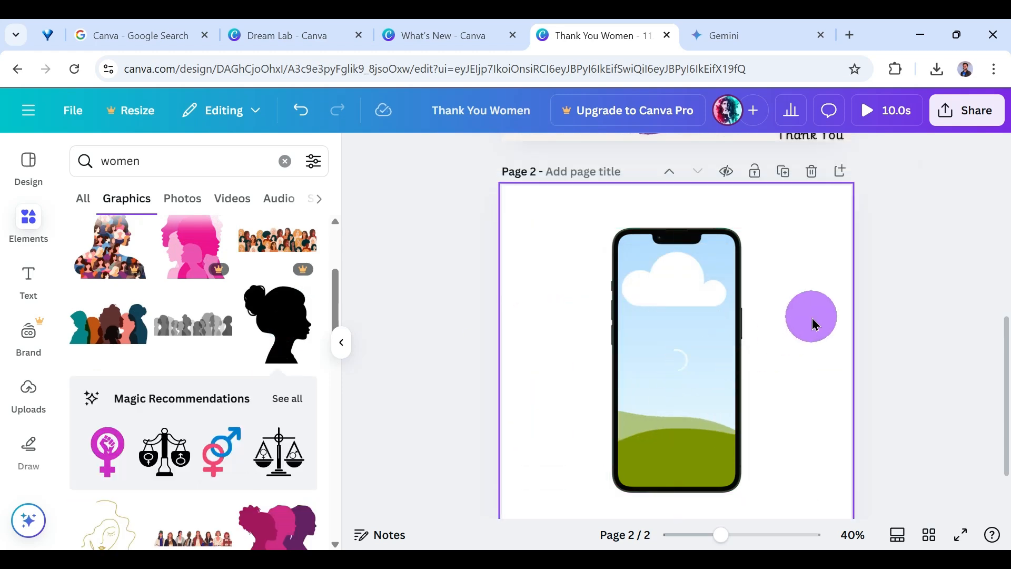
click(709, 337)
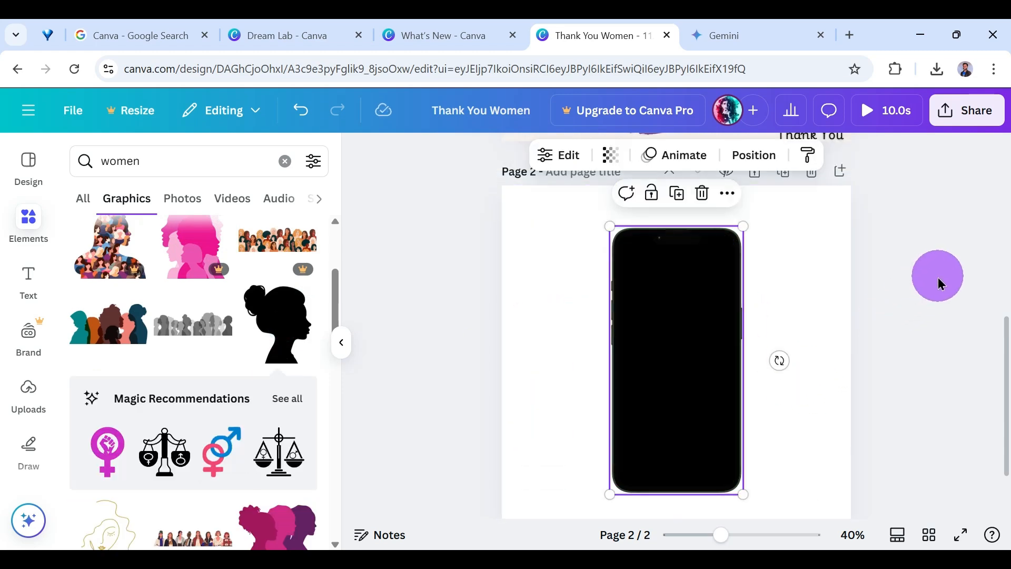
click(723, 342)
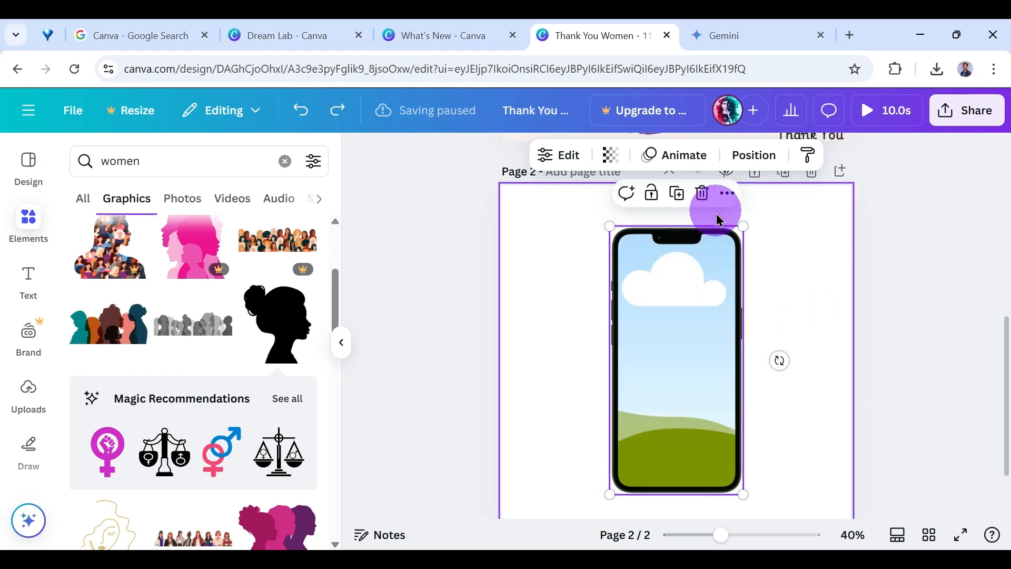
Insert the golden line-art graphic of a woman's face on page 2 over the phone mockup.
scroll(217, 403, down, 3)
click(105, 375)
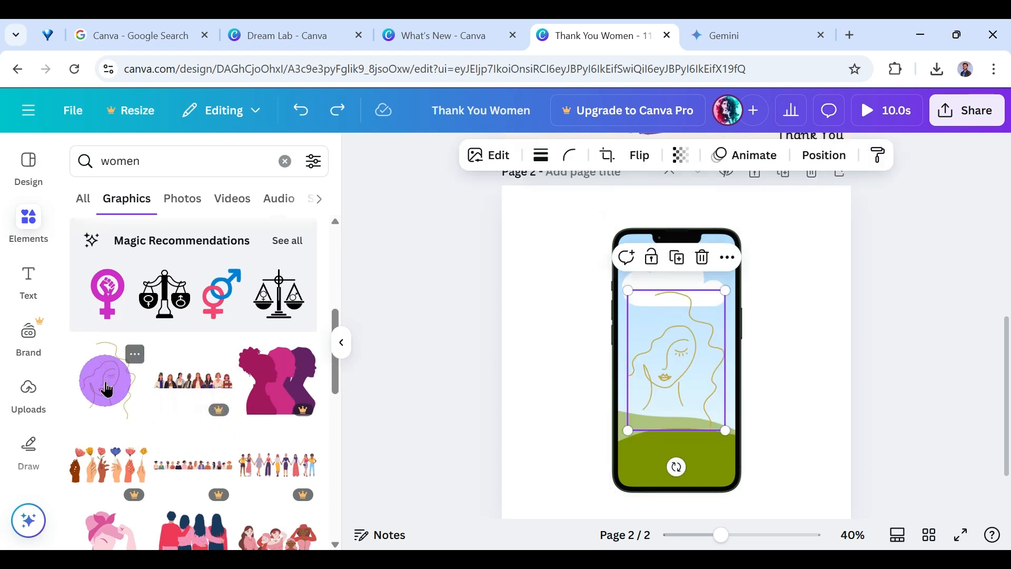
Fill the phone mockup's screen on page 2 with the golden line-art graphic of a woman's face.
mouse_move(708, 374)
mouse_down()
mouse_move(553, 411)
mouse_move(705, 377)
mouse_up()
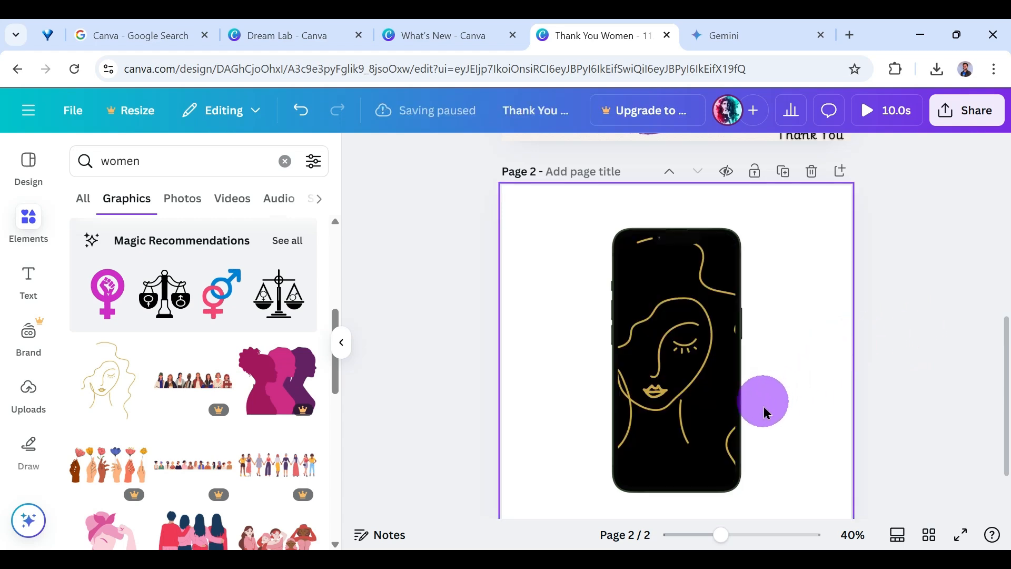
scroll(829, 398, down, 2)
scroll(826, 397, up, 2)
scroll(790, 395, down, 2)
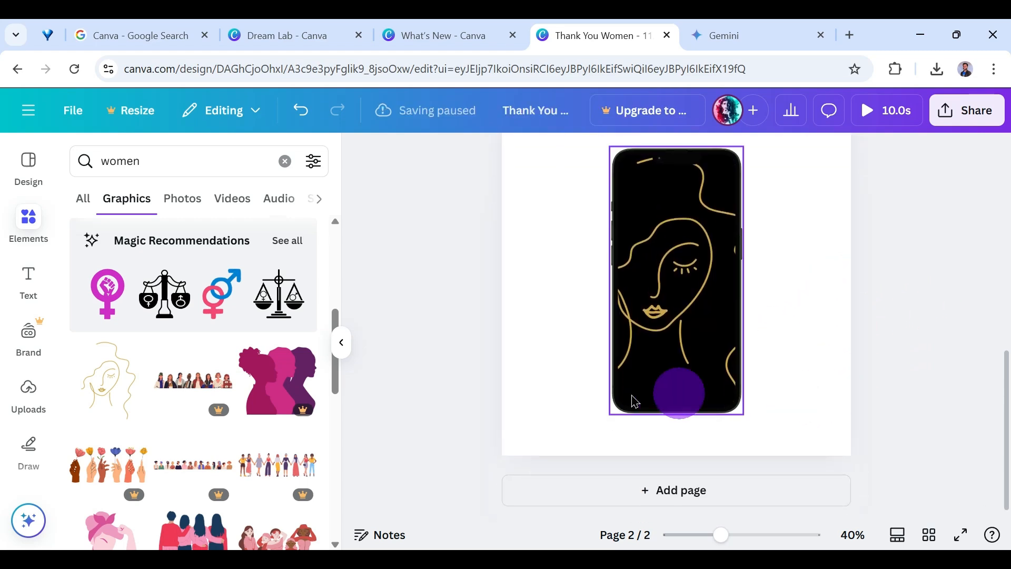
scroll(269, 382, down, 1)
scroll(266, 363, down, 2)
scroll(266, 364, up, 5)
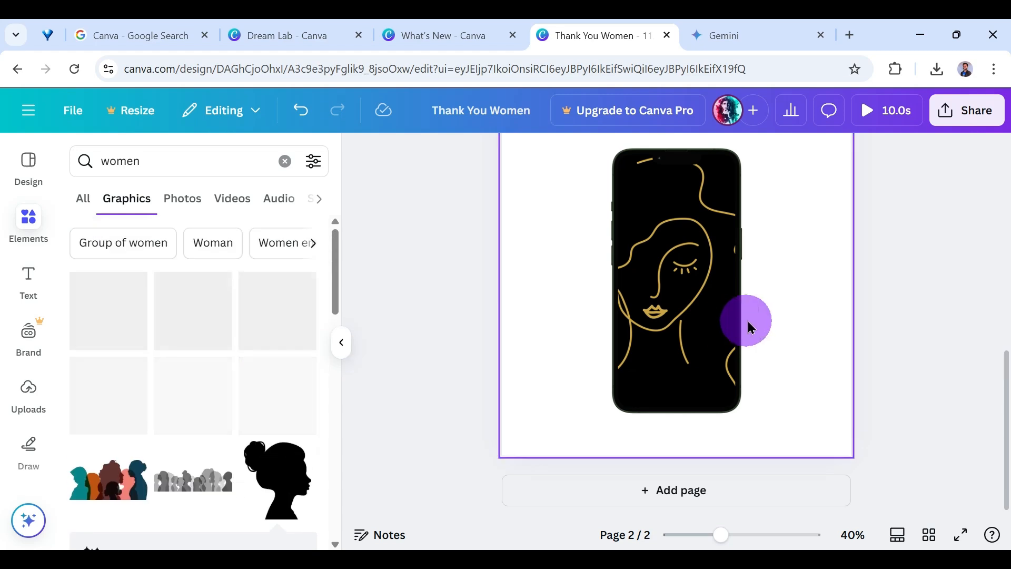
Set the background of page 2 to the mustard yellow taken from the photo colors.
scroll(748, 326, up, 3)
click(816, 402)
click(563, 155)
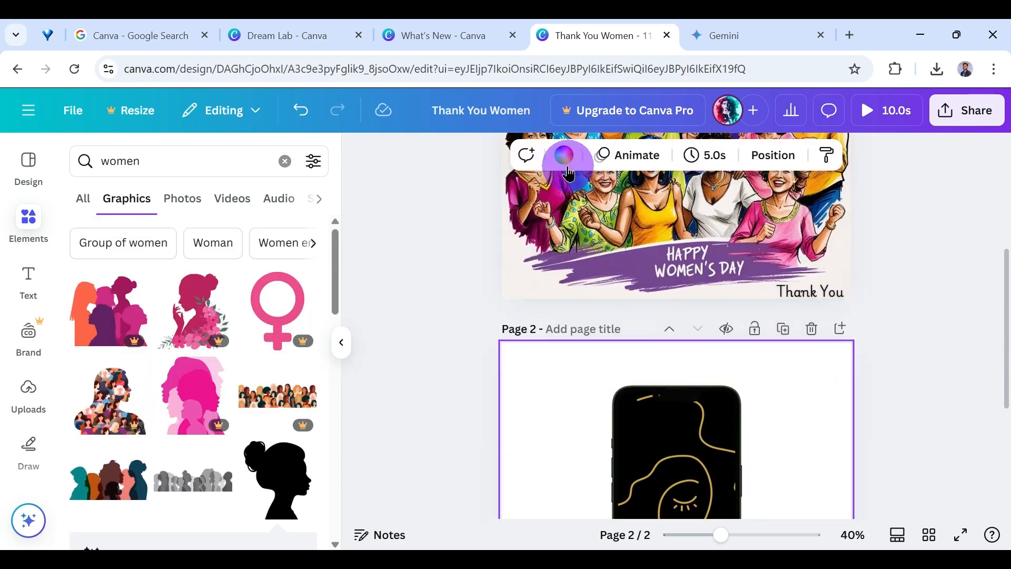
click(130, 273)
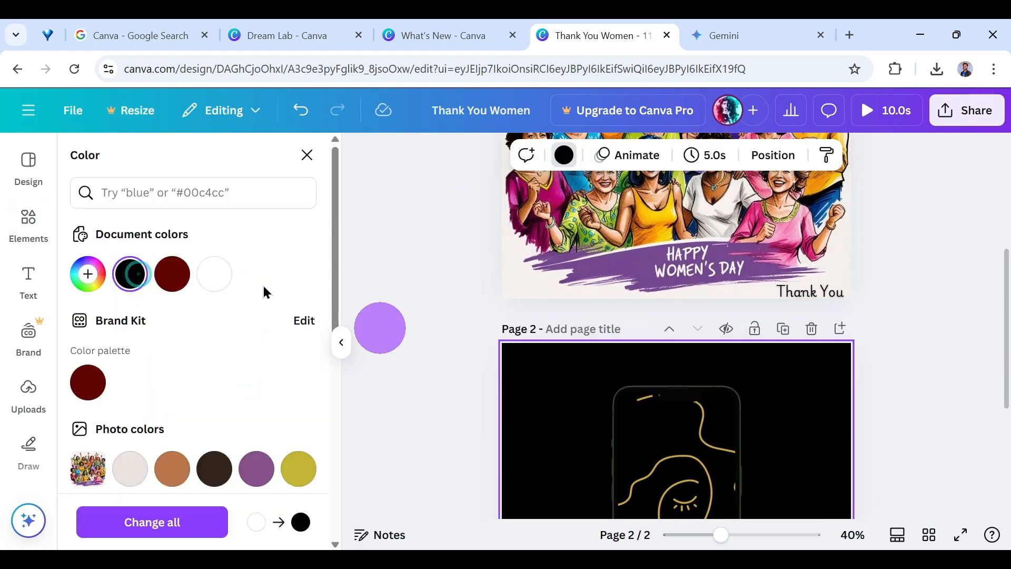
click(313, 467)
scroll(853, 377, down, 3)
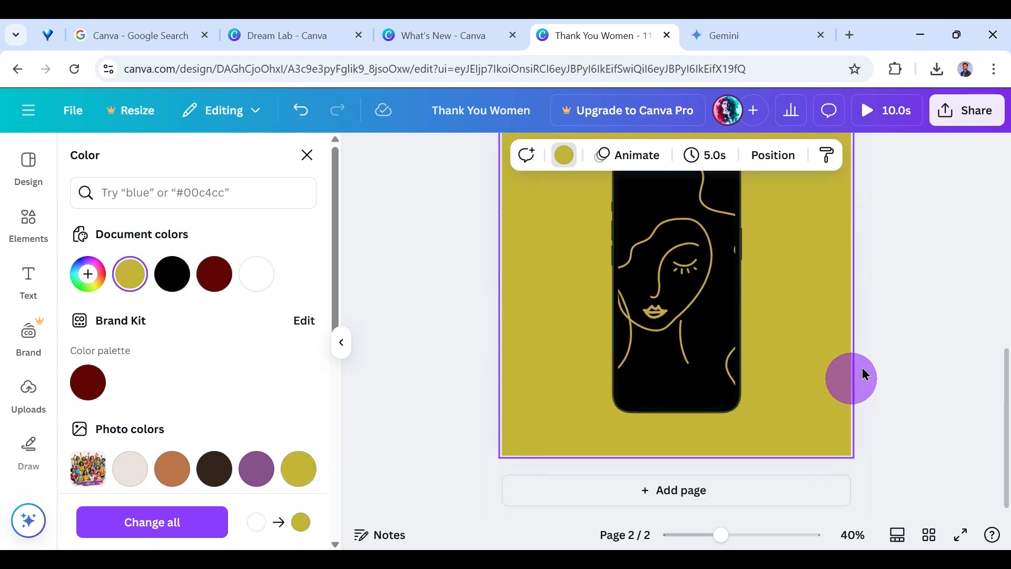
click(925, 292)
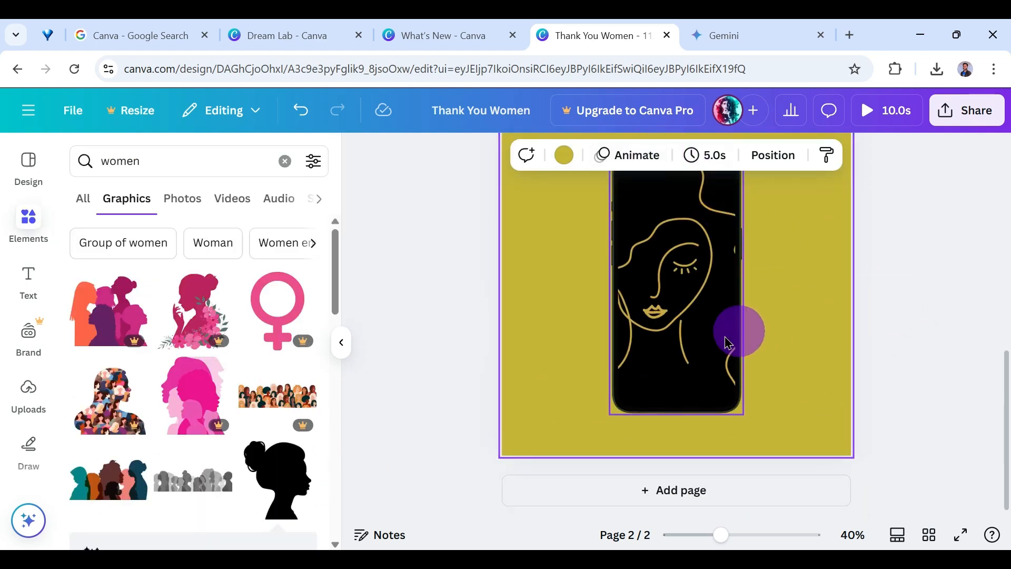
Browse the photo and audio results for "women", and add a third page to the design.
scroll(223, 386, down, 4)
scroll(210, 380, up, 3)
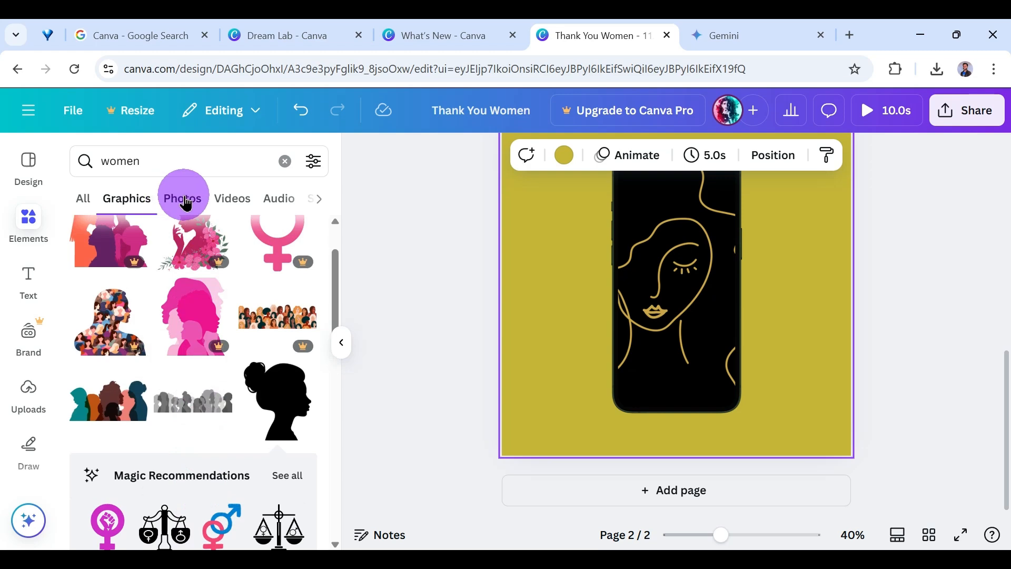
click(189, 202)
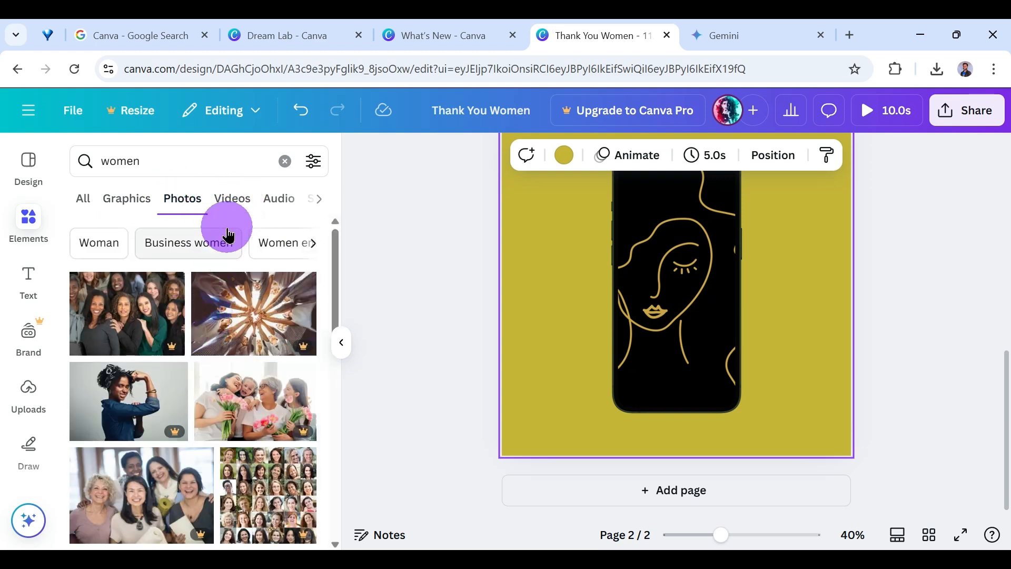
click(227, 206)
click(259, 205)
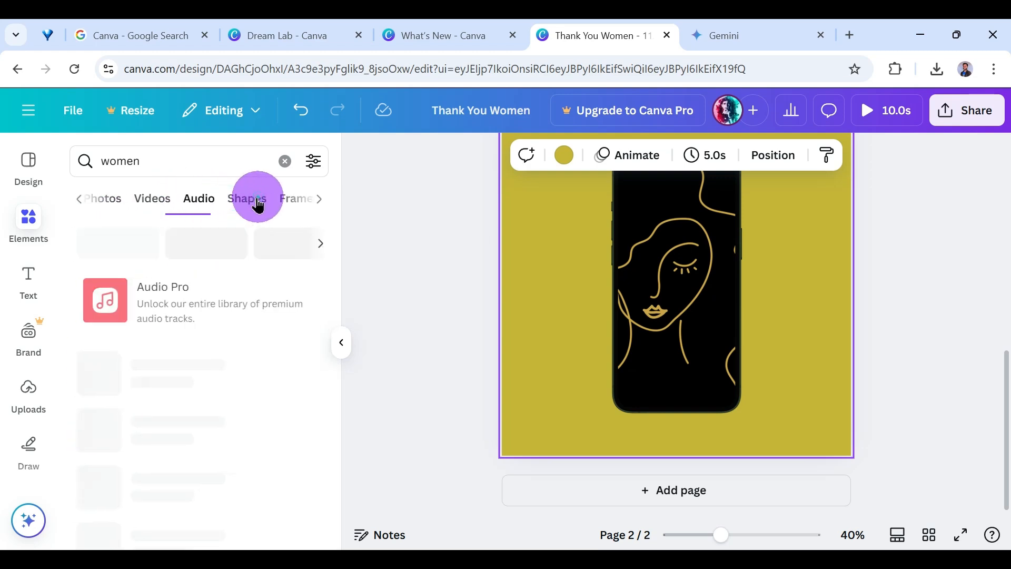
click(677, 492)
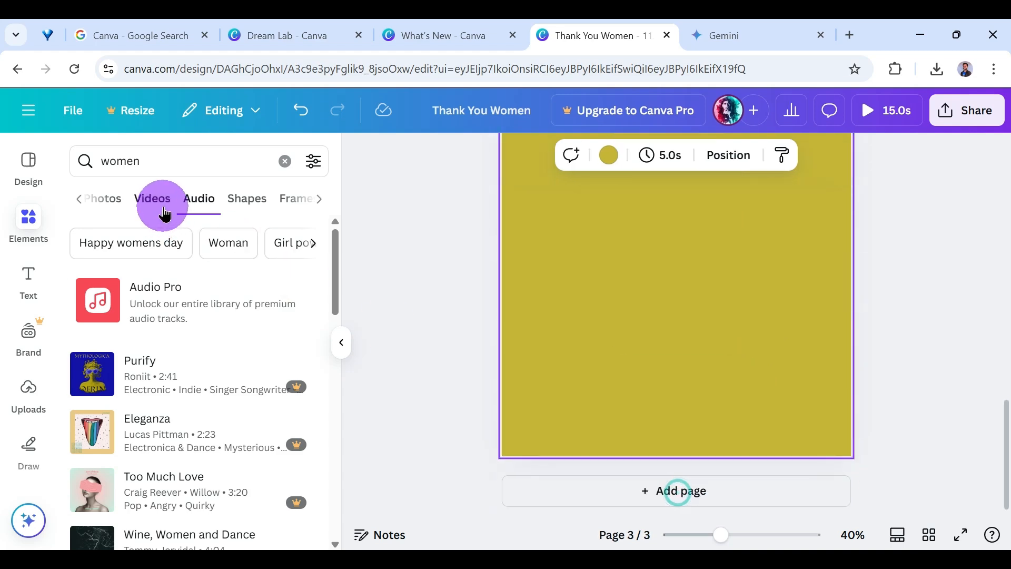
Insert the 17.0s video of a group of women posing in an office on page 3.
click(167, 208)
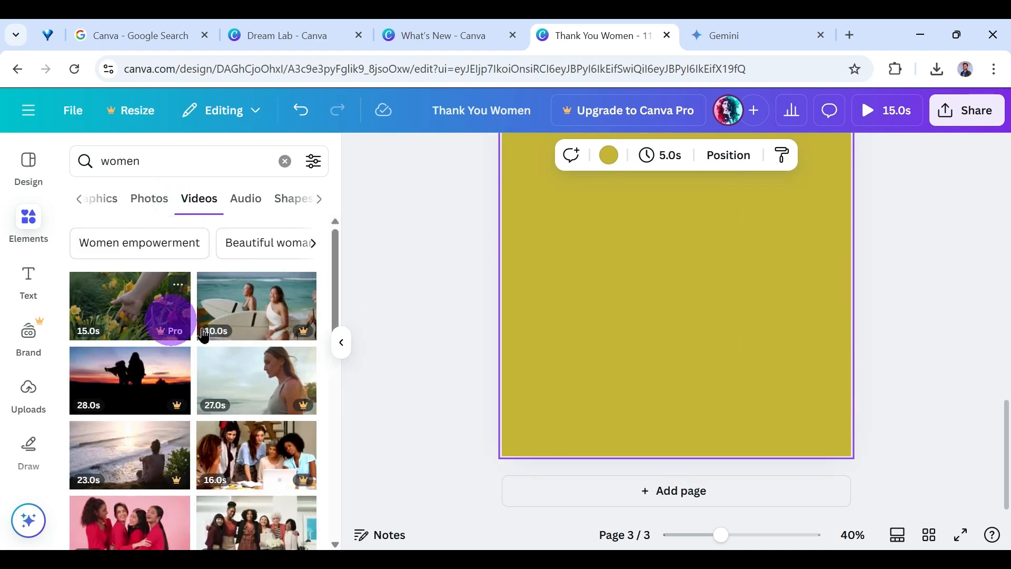
scroll(214, 403, down, 3)
scroll(214, 403, down, 2)
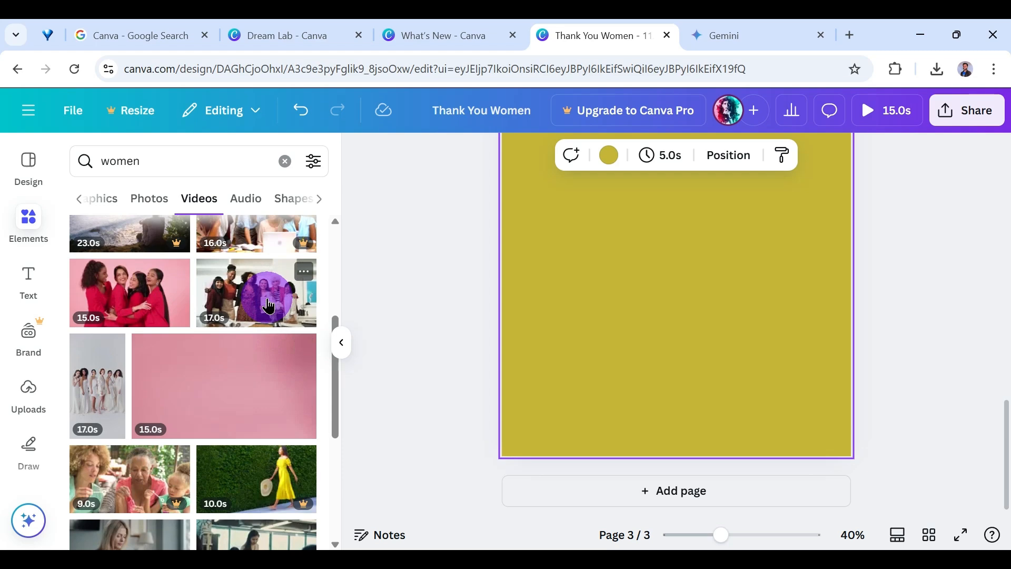
click(267, 305)
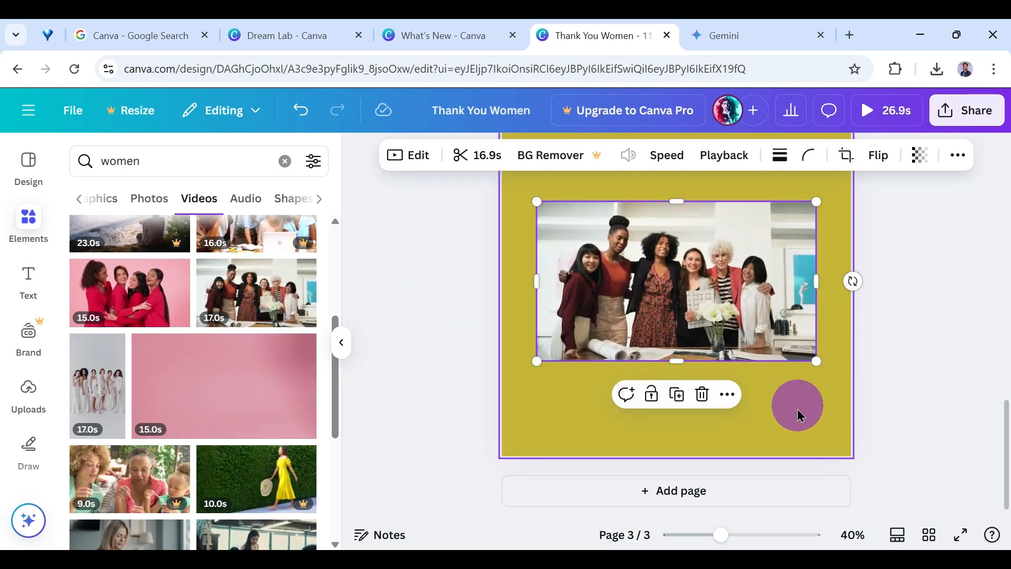
Set the background of page 3 to the black document color.
scroll(779, 337, up, 1)
click(726, 229)
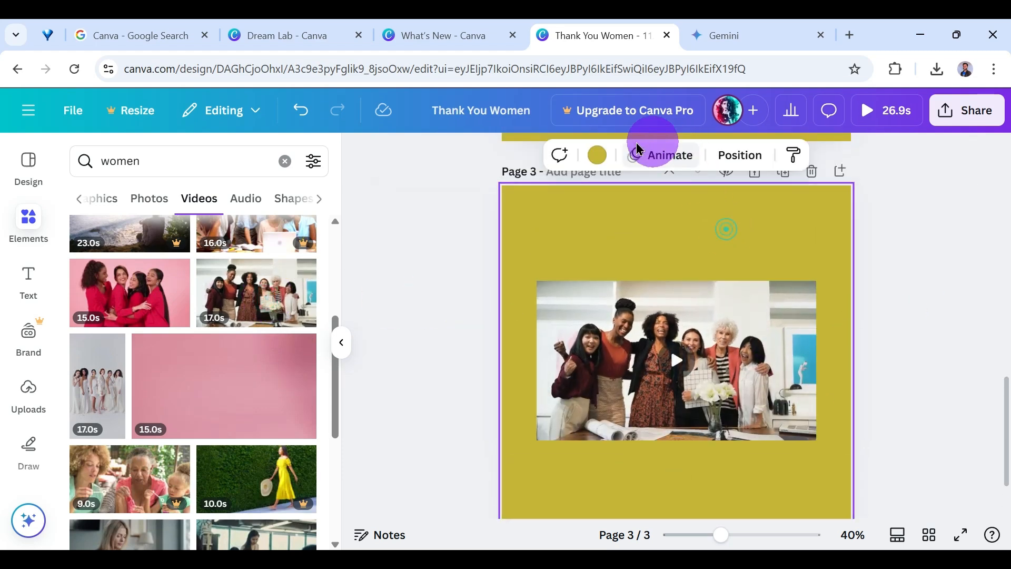
click(596, 155)
click(266, 289)
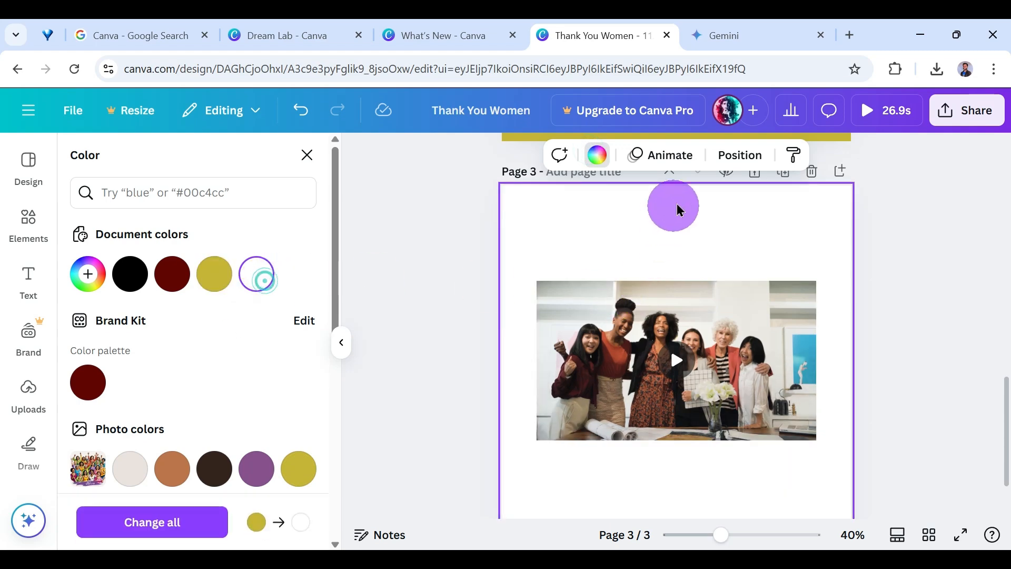
click(129, 273)
Examine the filter, audio, speed and playback settings of the office video on page 3.
drag(706, 349, 701, 351)
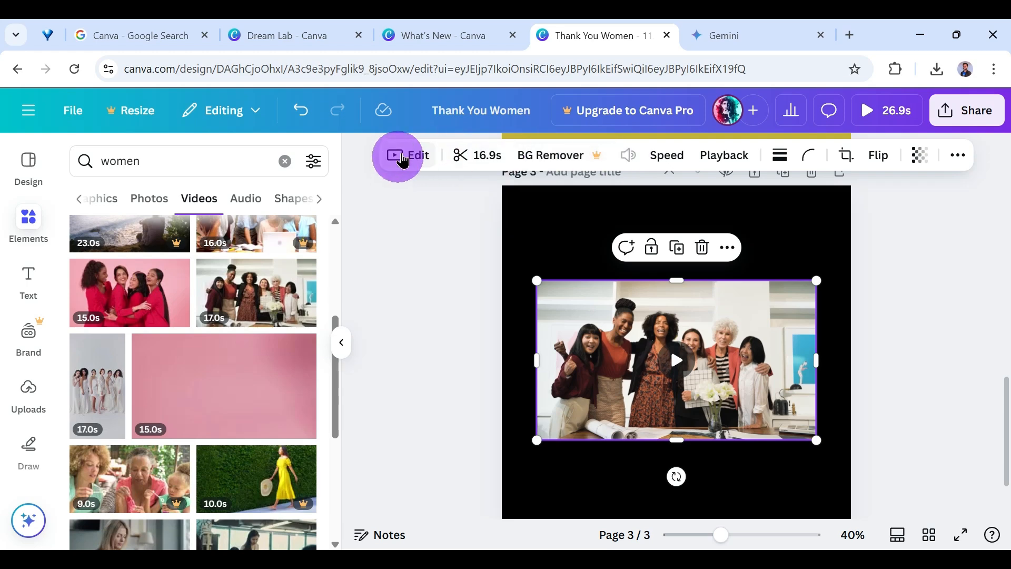
click(403, 157)
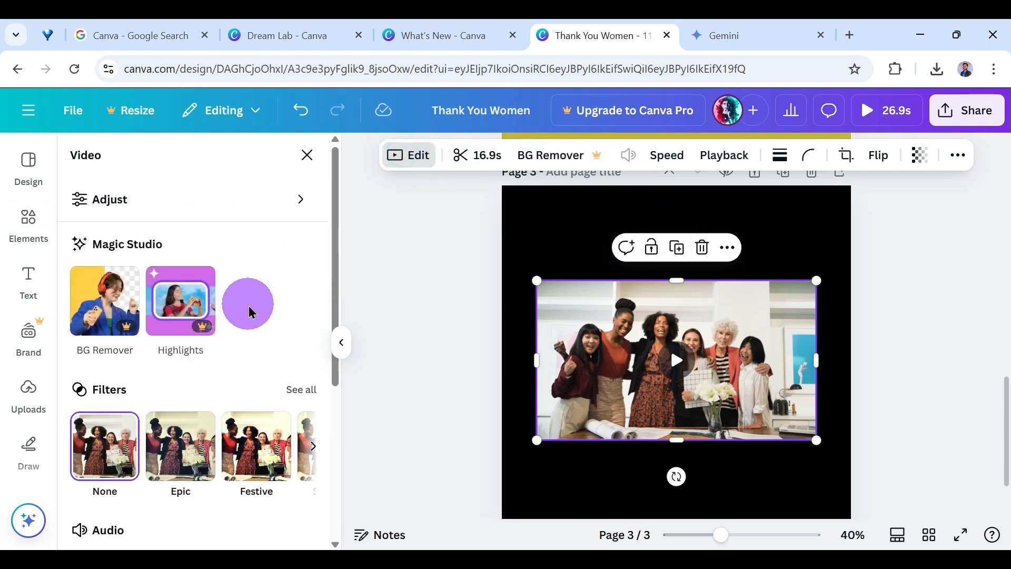
scroll(250, 312, down, 5)
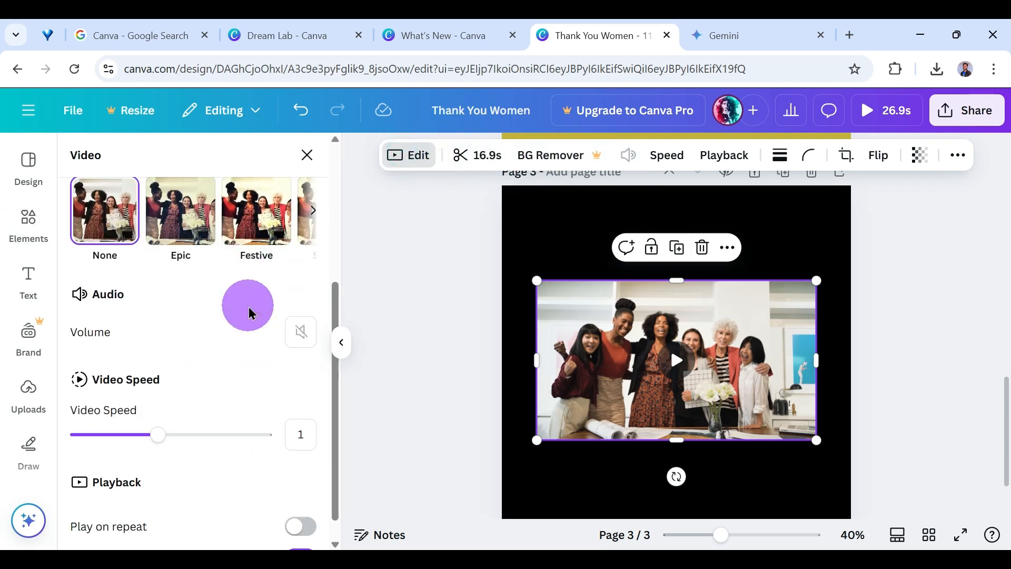
scroll(249, 313, up, 1)
scroll(251, 315, down, 2)
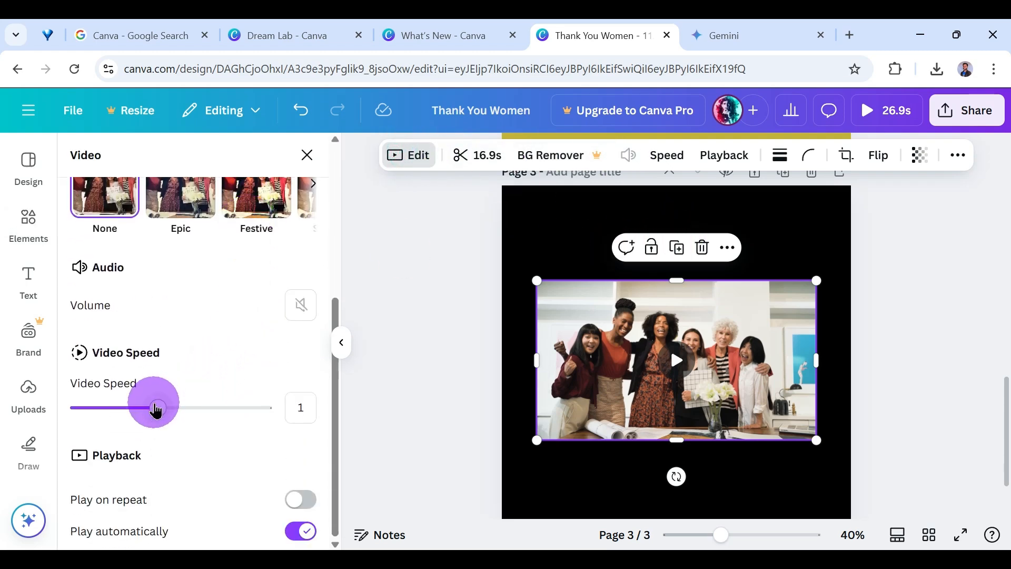
mouse_move(157, 411)
mouse_down()
mouse_move(261, 416)
mouse_move(168, 422)
mouse_up()
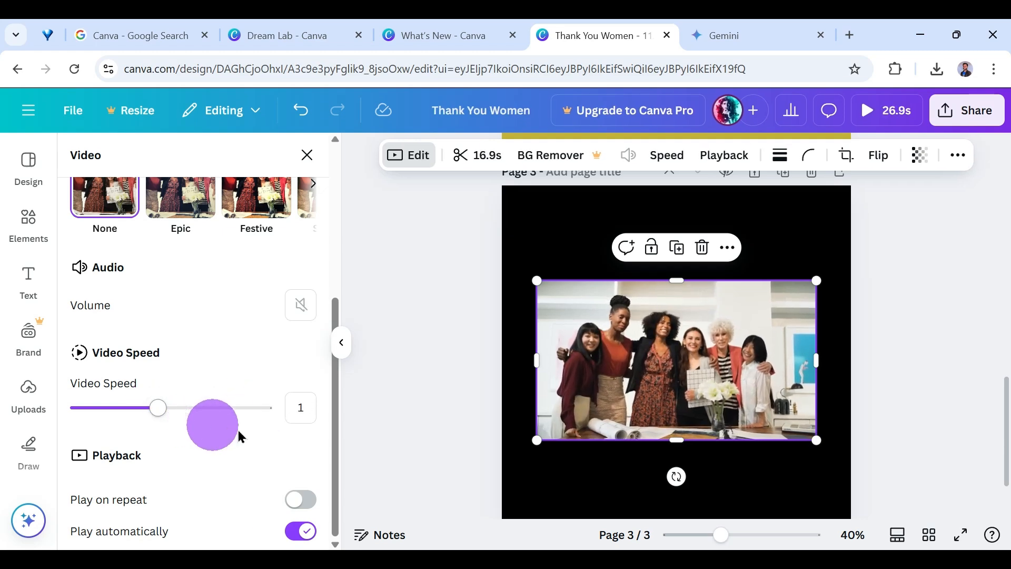
scroll(244, 402, up, 5)
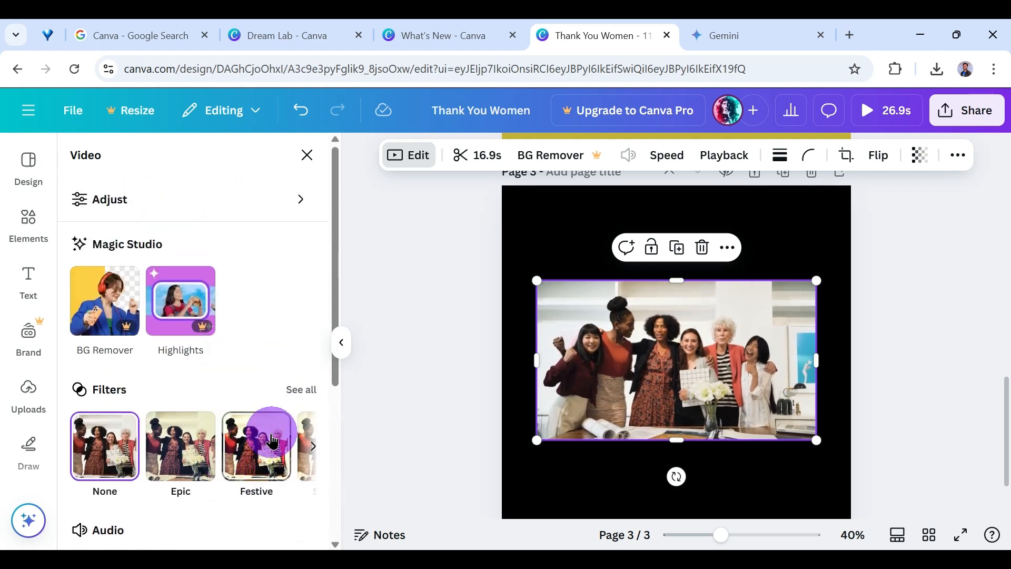
Try several filters on the office video and apply the Vivid filter Dare.
click(265, 429)
click(211, 440)
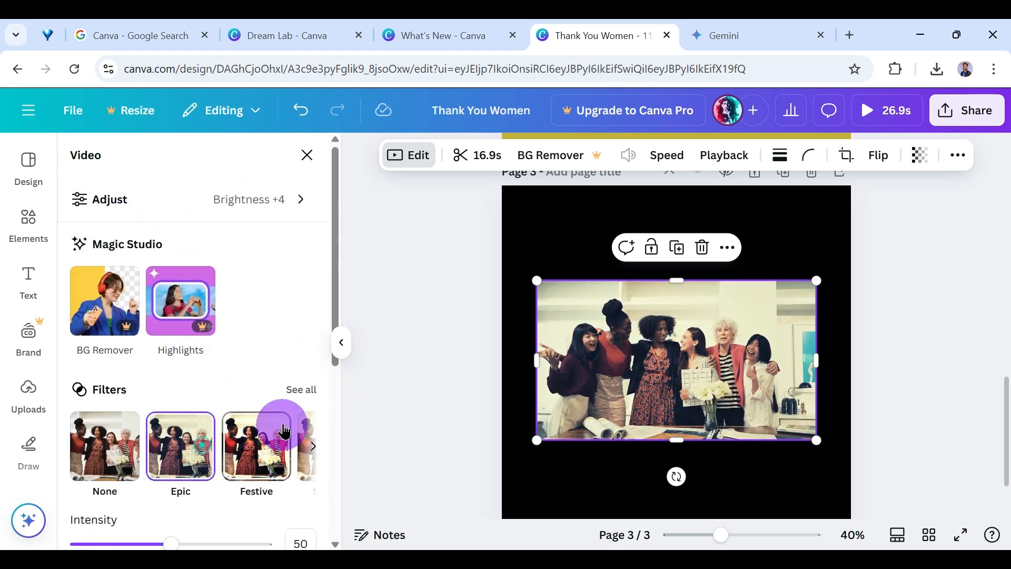
click(296, 391)
scroll(259, 392, down, 5)
click(235, 356)
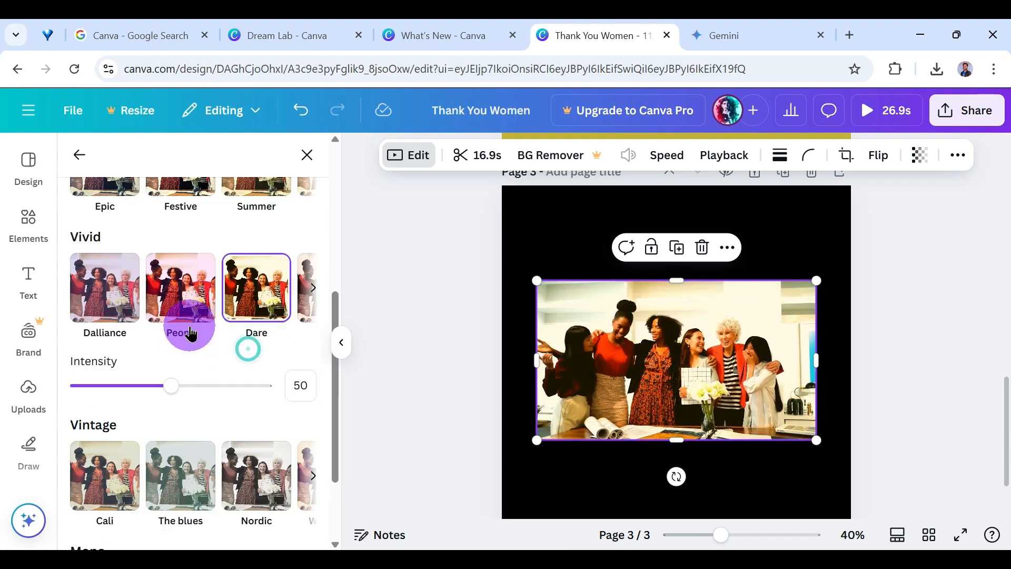
scroll(195, 332, up, 5)
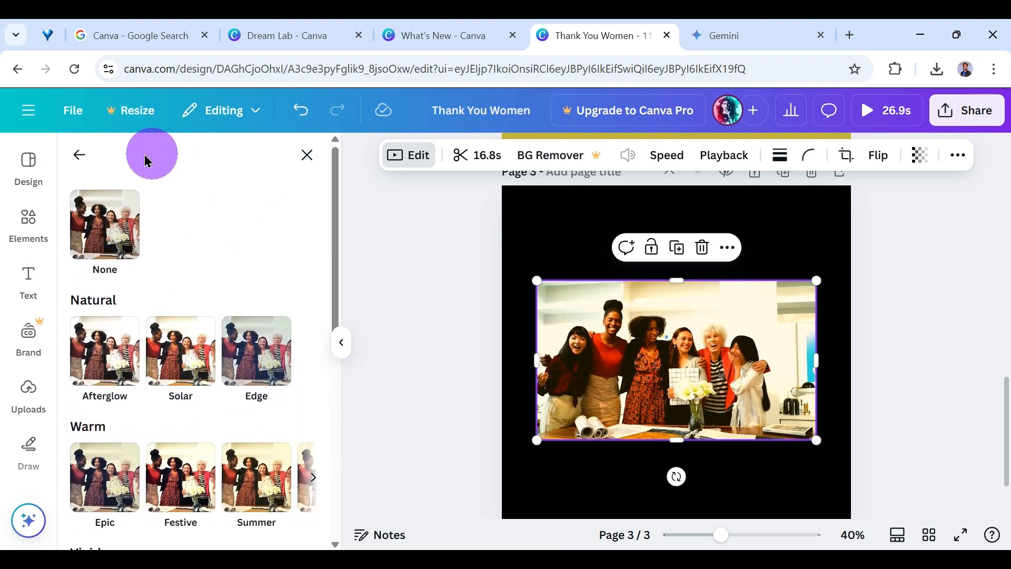
click(79, 154)
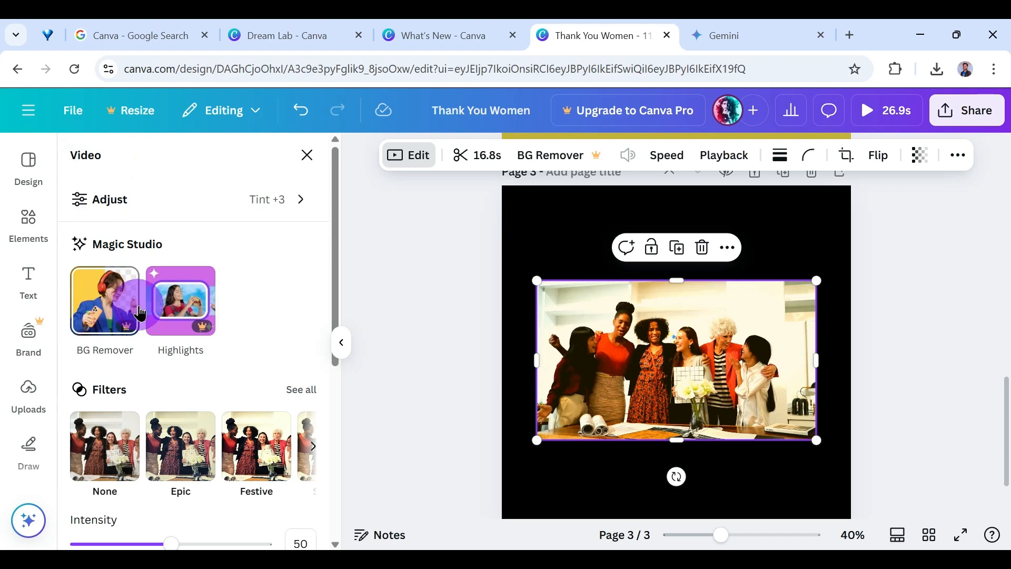
Try to remove the background of the office video with BG Remover.
click(121, 300)
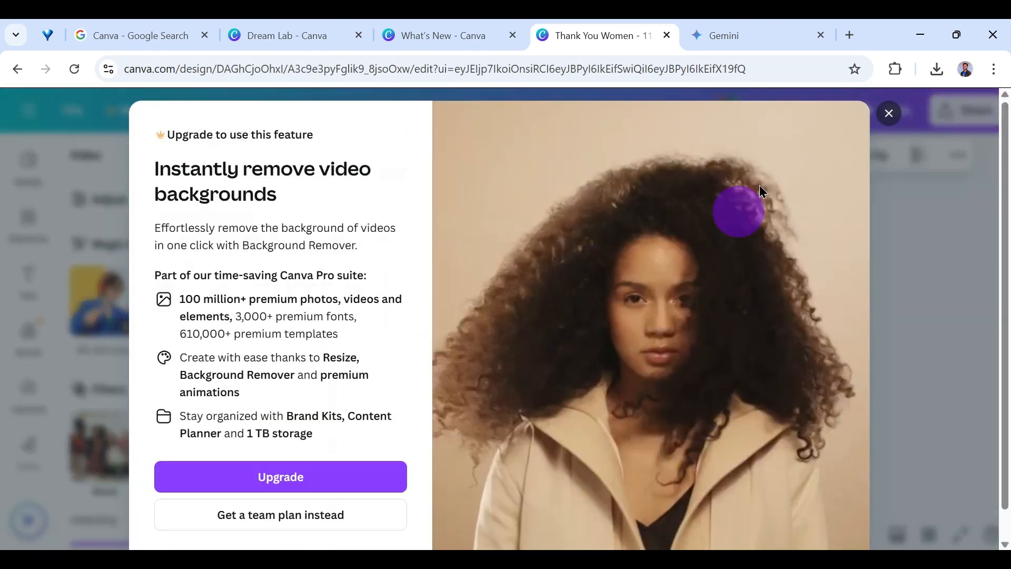
click(889, 113)
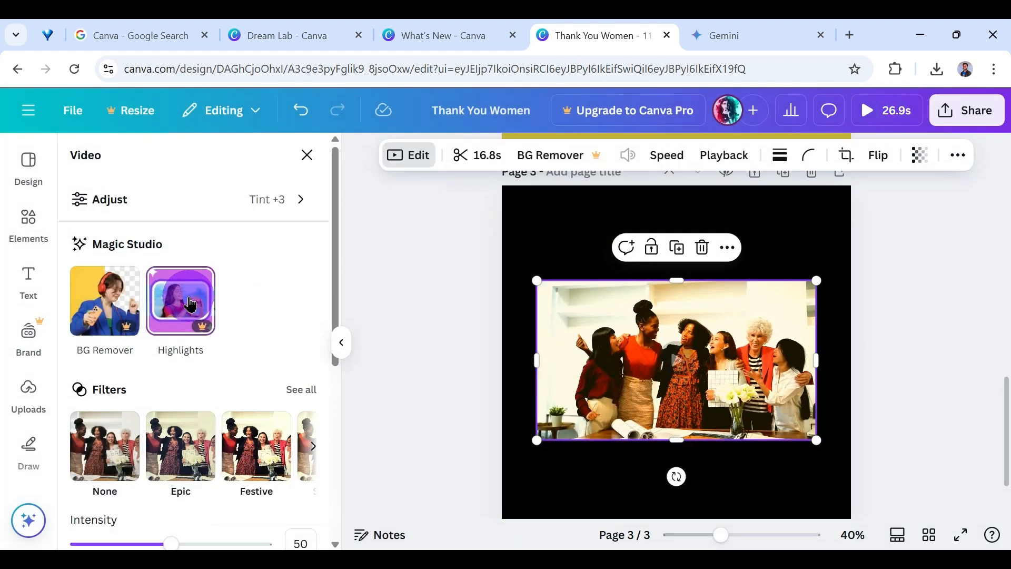
scroll(250, 389, down, 6)
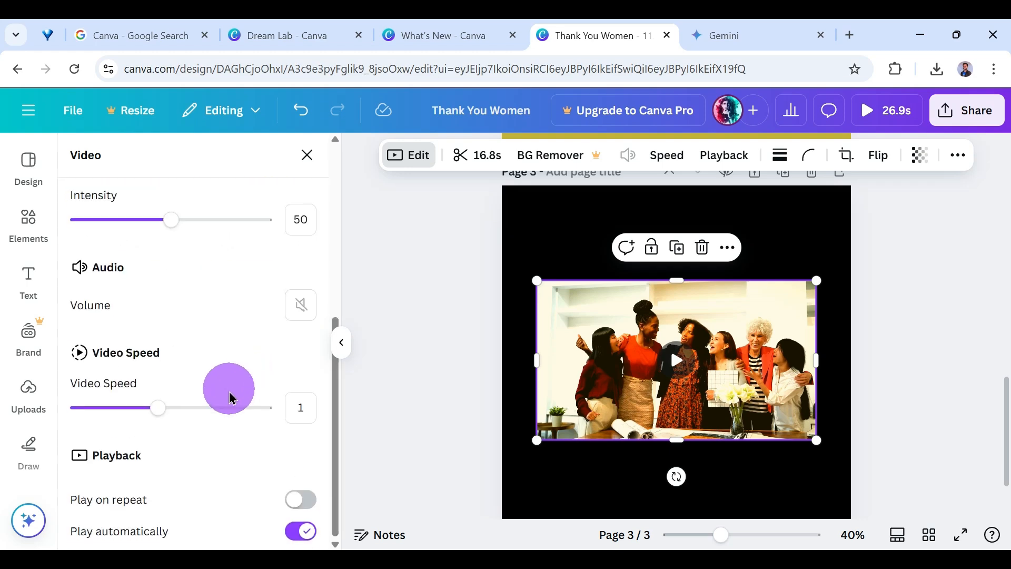
scroll(229, 499, up, 5)
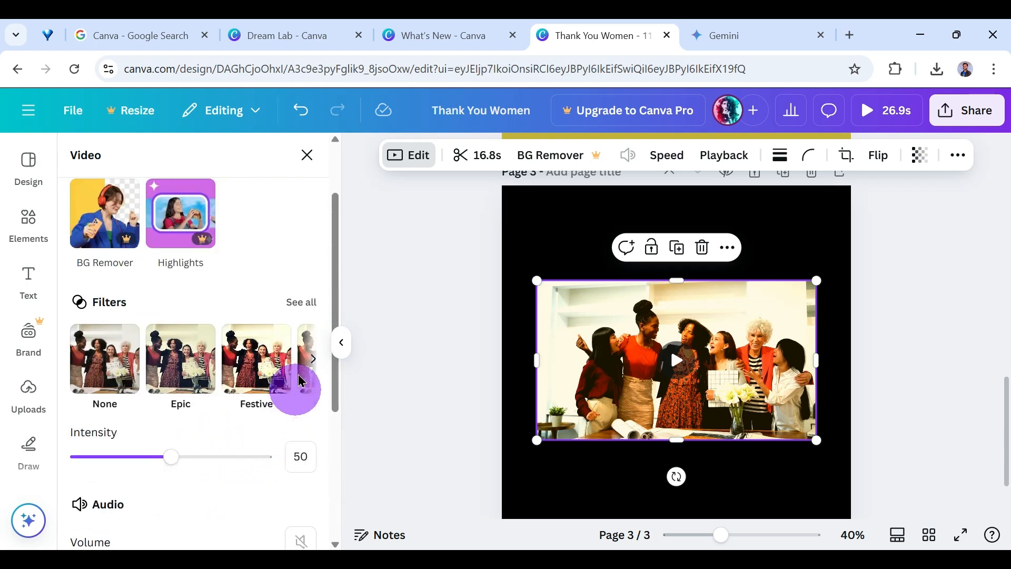
scroll(273, 299, up, 2)
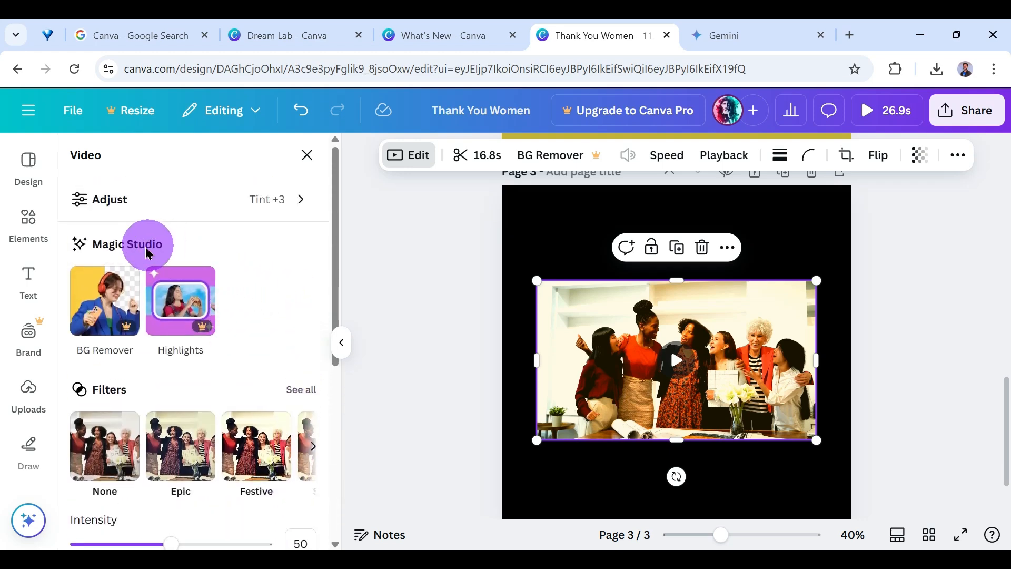
Try the Highlights feature and then BG Remover again on the office video, and deselect the video.
click(145, 246)
click(205, 313)
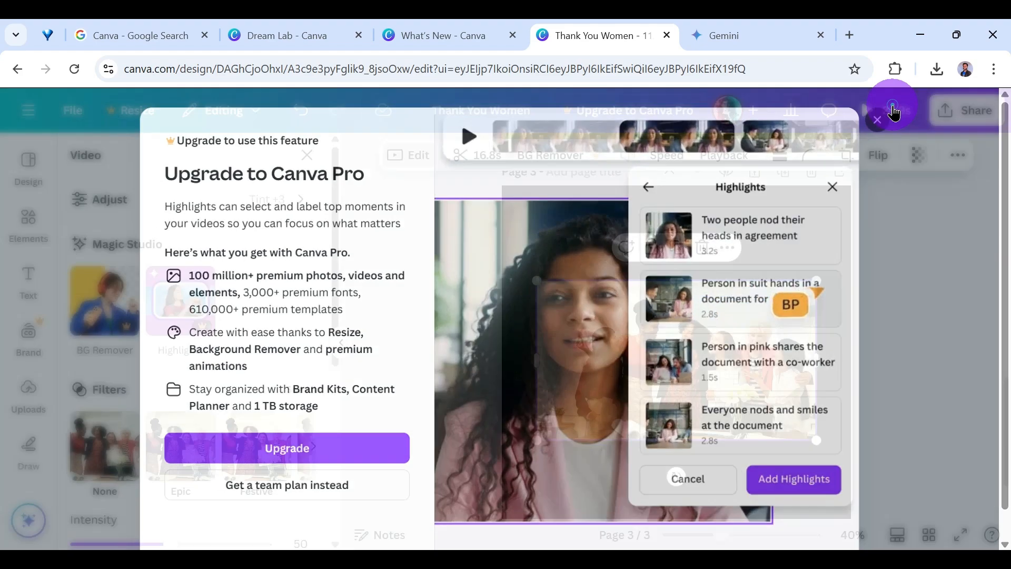
click(894, 113)
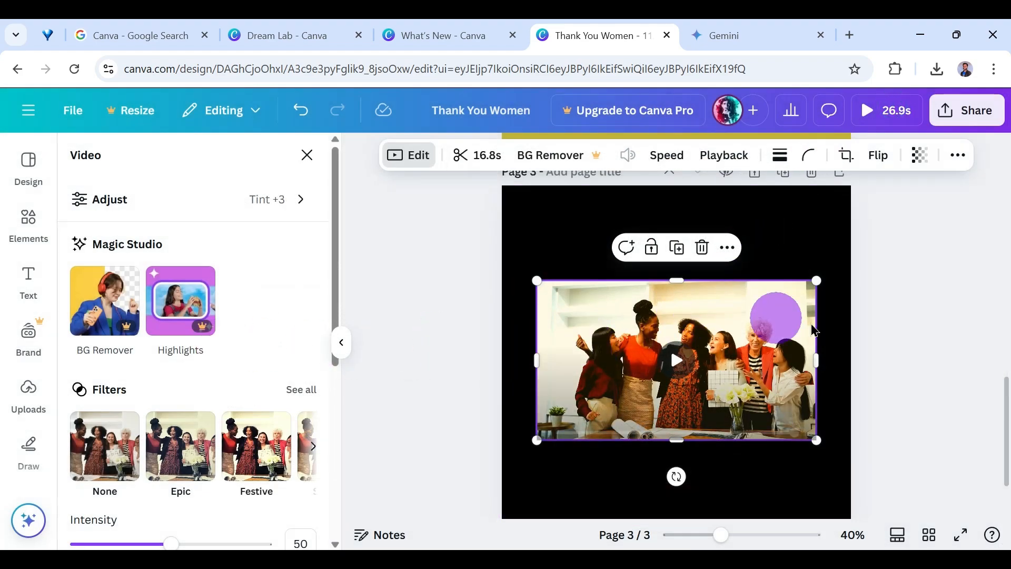
click(580, 155)
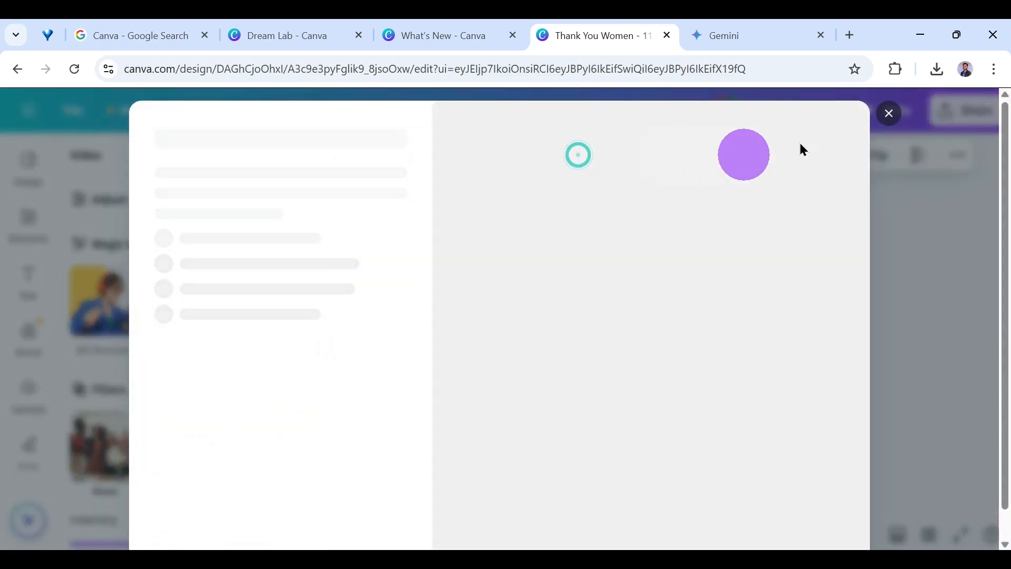
click(893, 113)
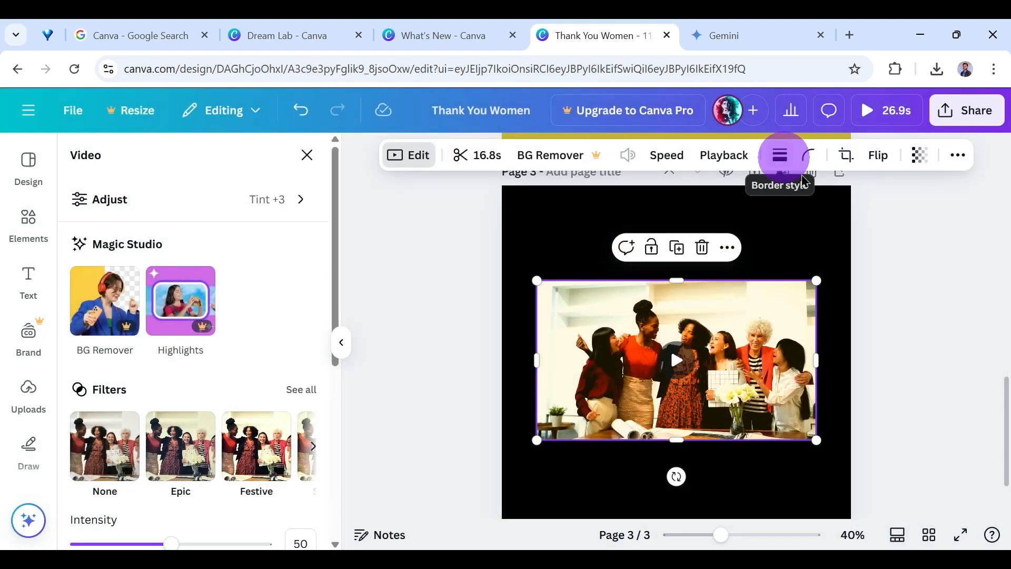
click(787, 209)
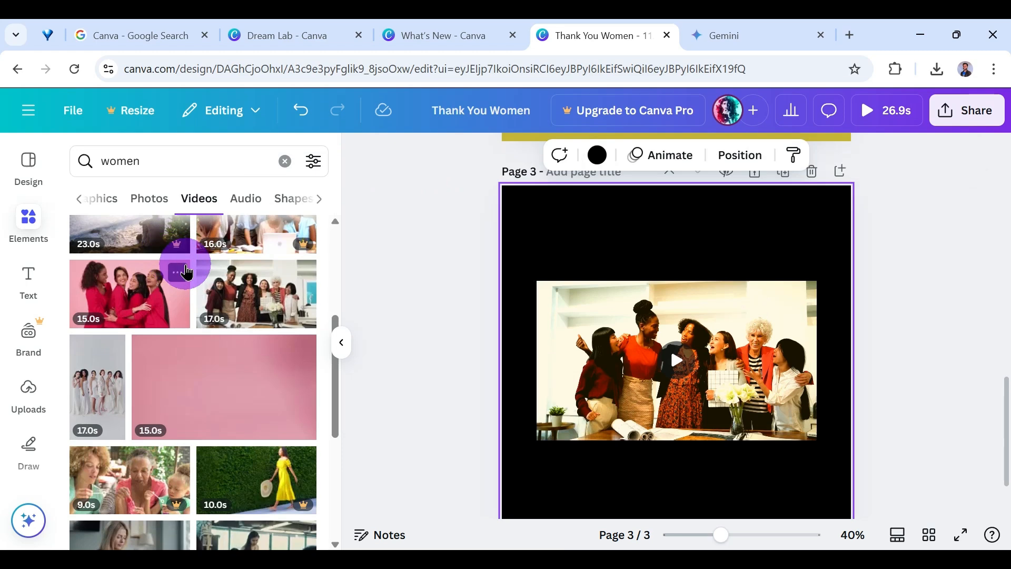
Change the background color of page 3 to white.
scroll(179, 258, up, 5)
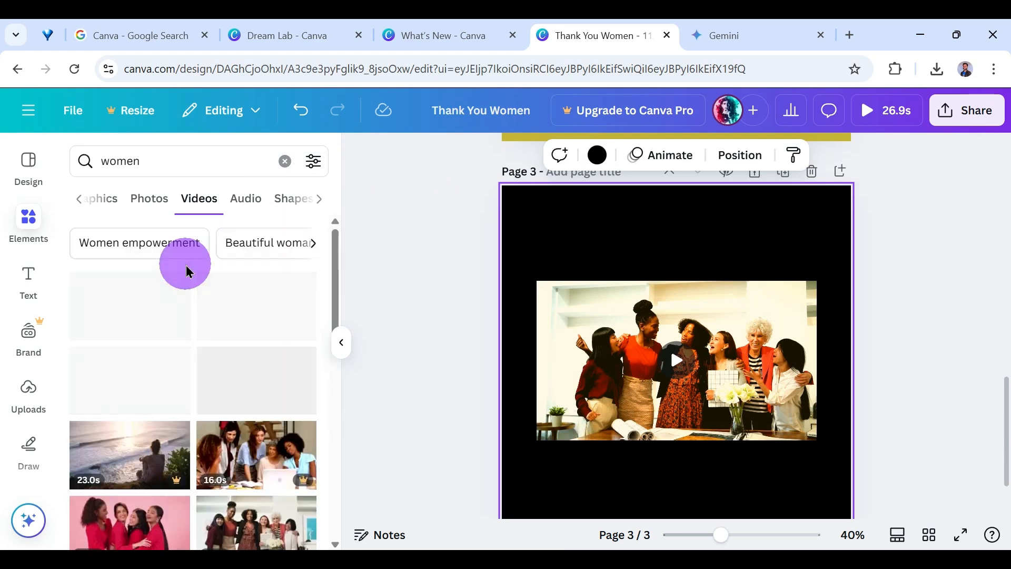
click(597, 155)
click(256, 274)
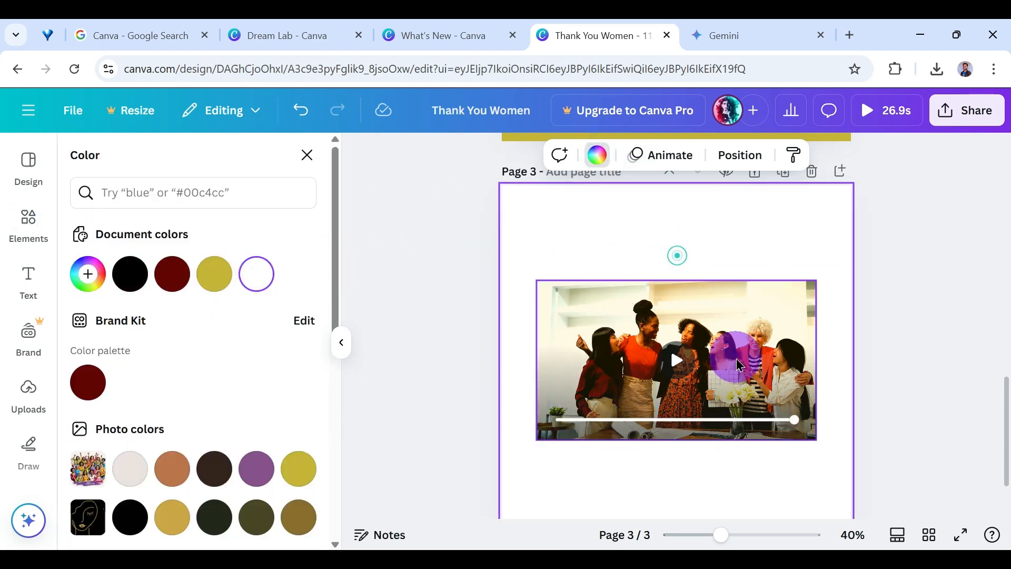
Add a solid border around the office video on page 3 and increase its weight.
click(763, 339)
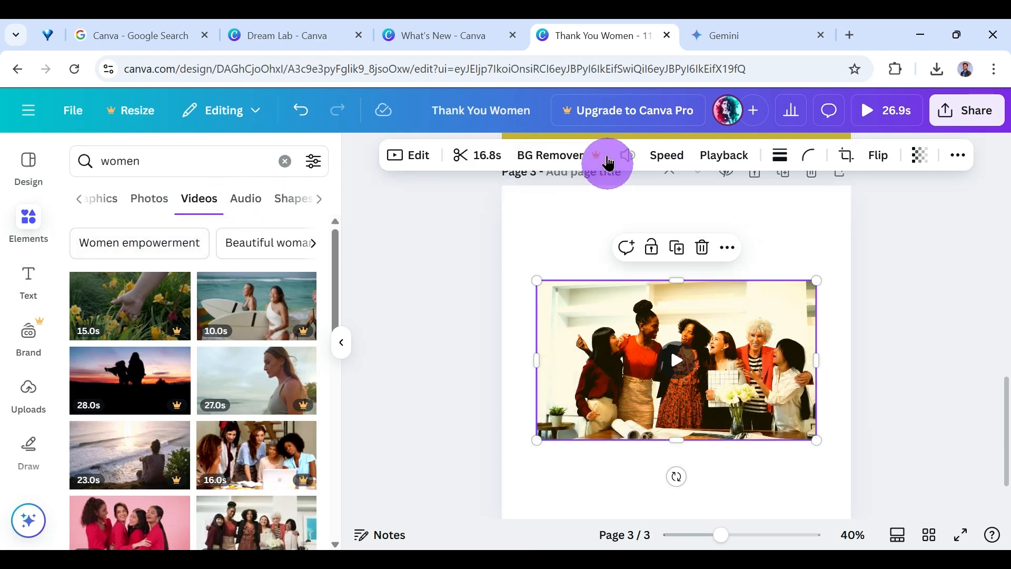
click(781, 156)
click(736, 202)
drag(673, 260, 706, 260)
Try several border colors on the office video, apply the dark brown from the photo colors, and deselect the video.
click(767, 156)
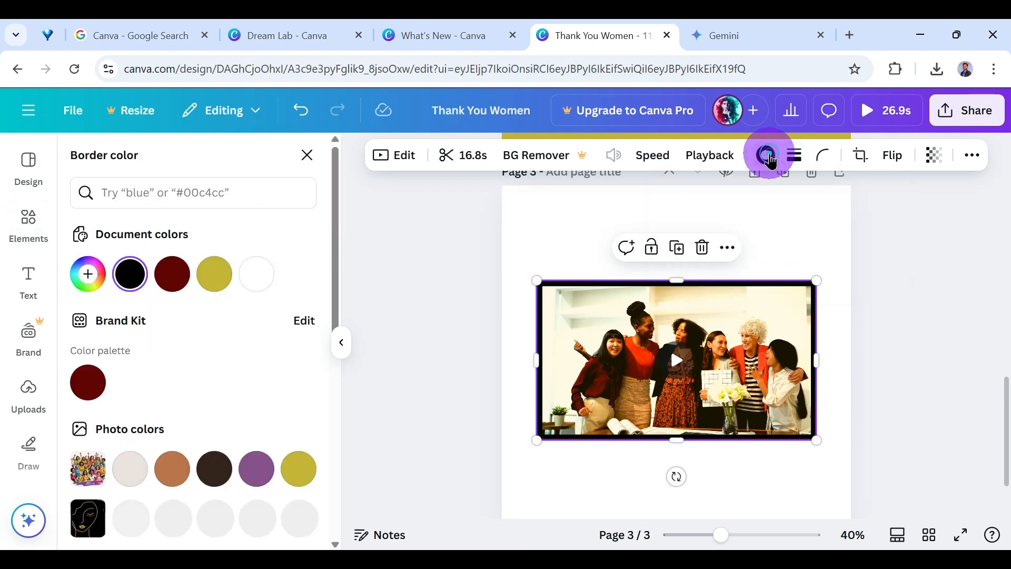
click(769, 156)
click(769, 156)
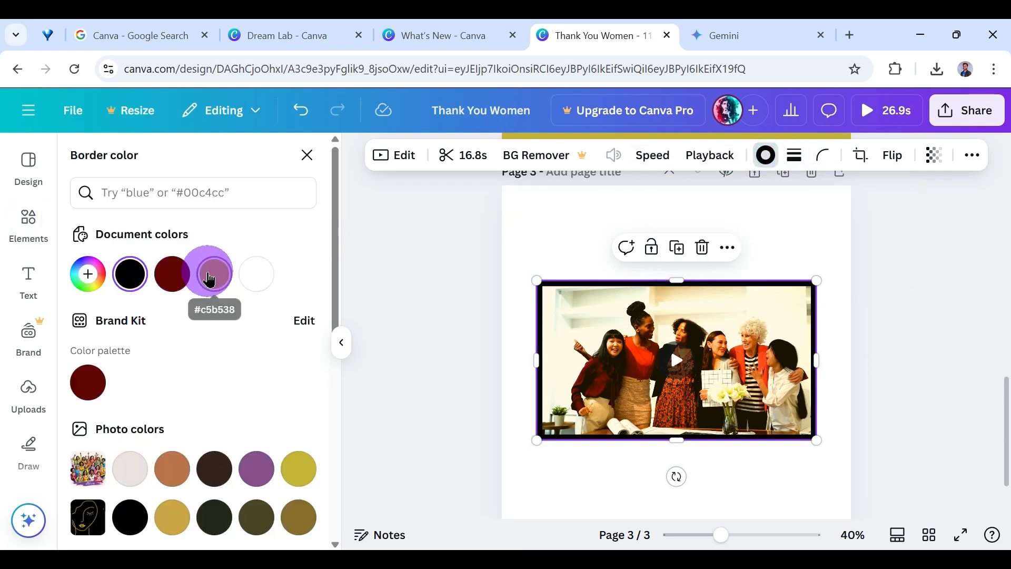
click(209, 278)
click(130, 273)
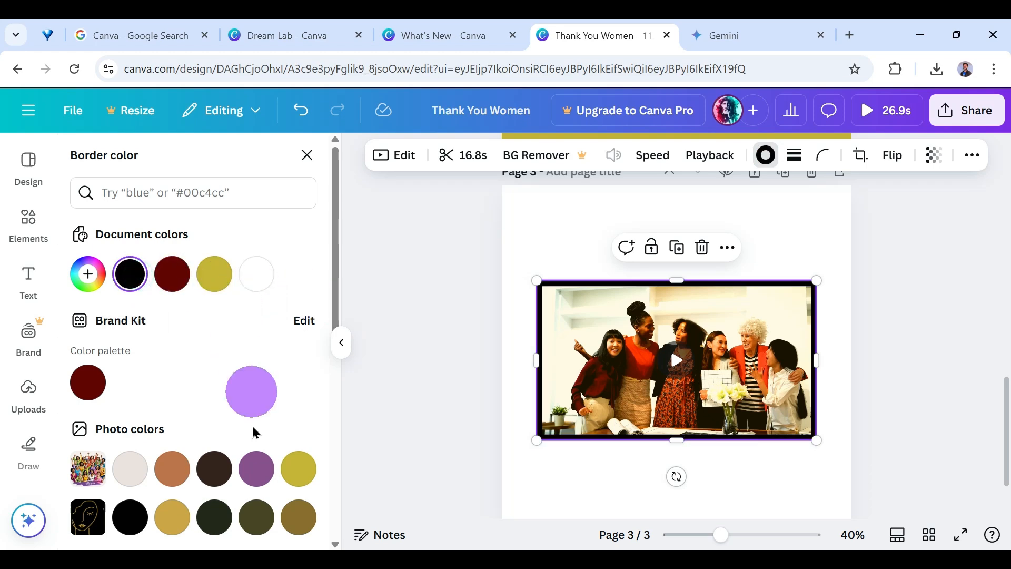
click(257, 274)
click(130, 468)
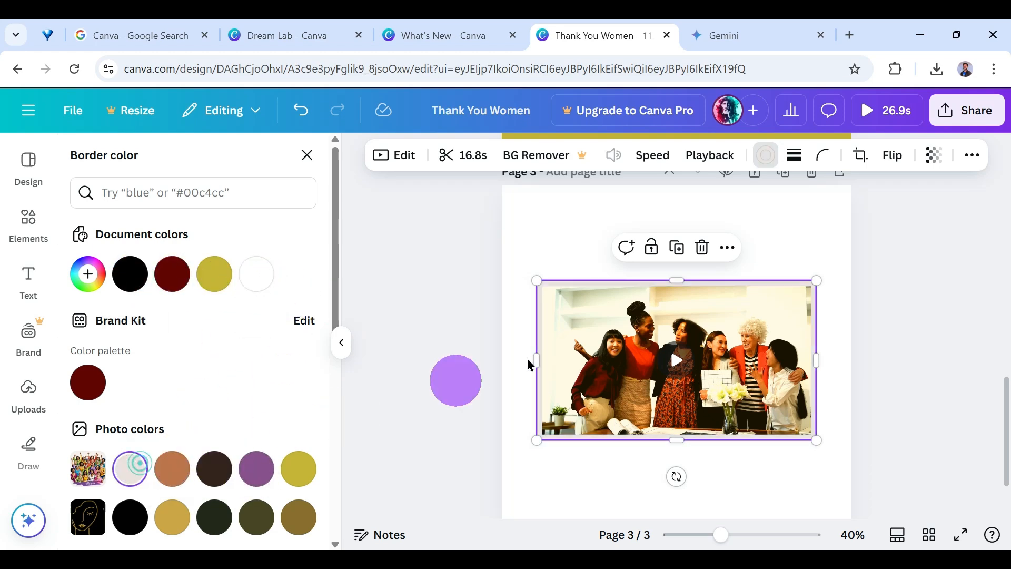
click(215, 468)
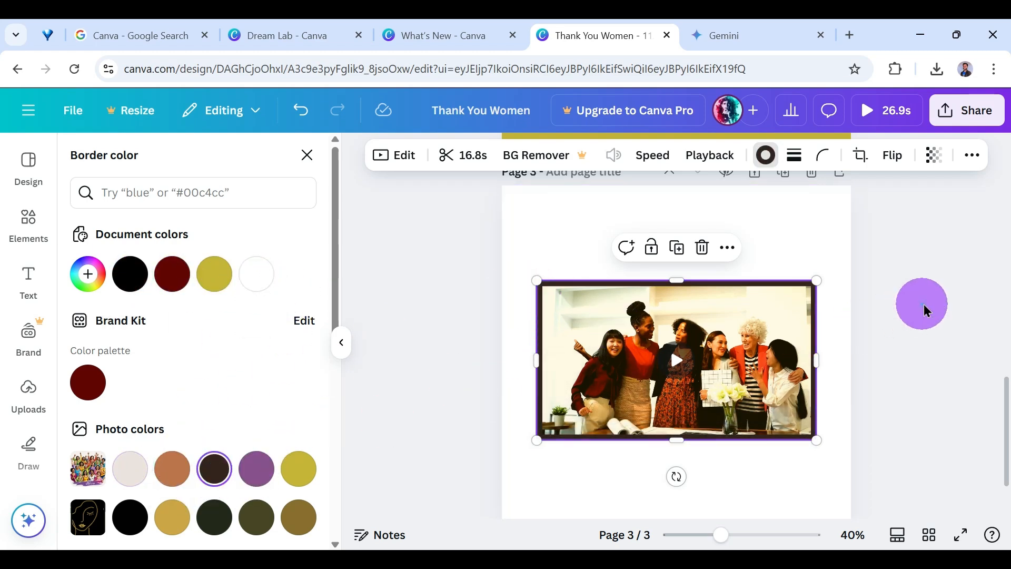
click(930, 310)
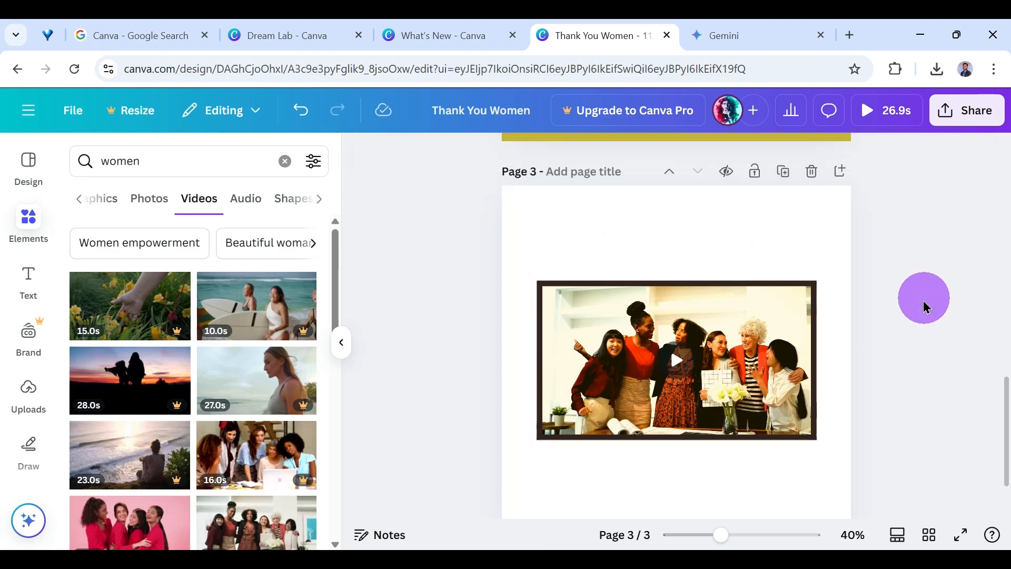
Review all three pages of the design and return to page 1.
scroll(877, 336, up, 8)
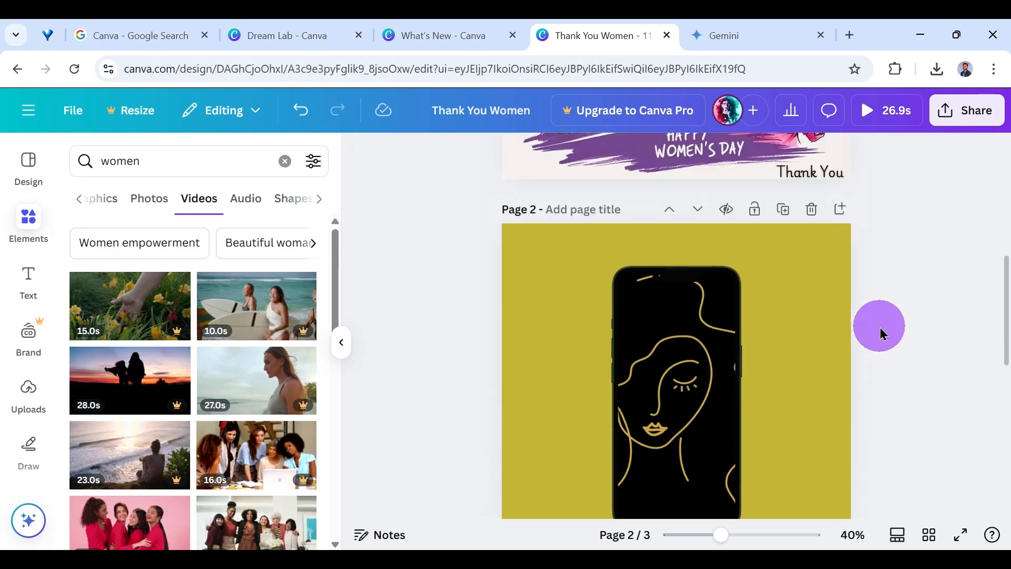
scroll(883, 305, up, 7)
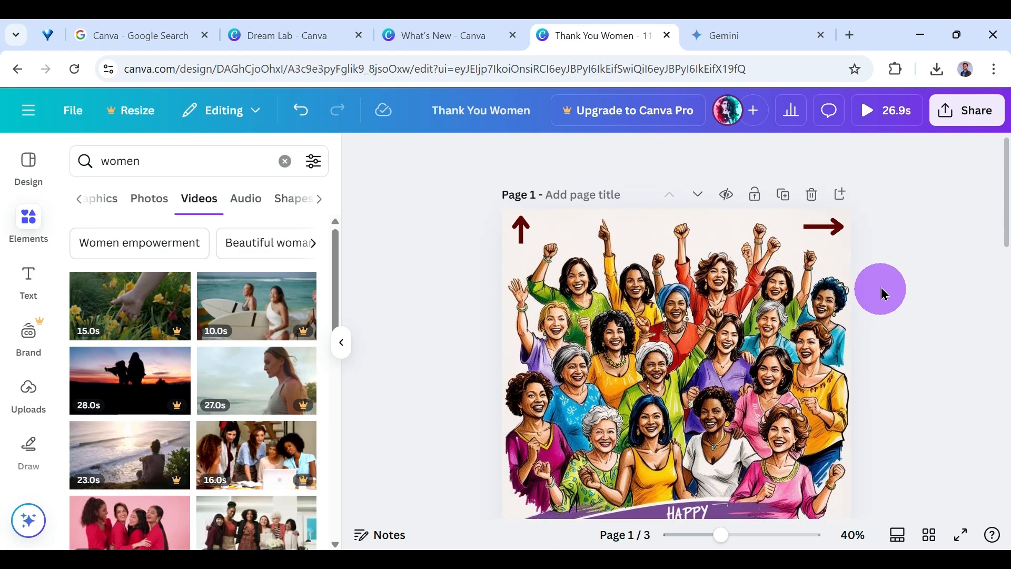
scroll(879, 291, down, 8)
scroll(878, 291, down, 6)
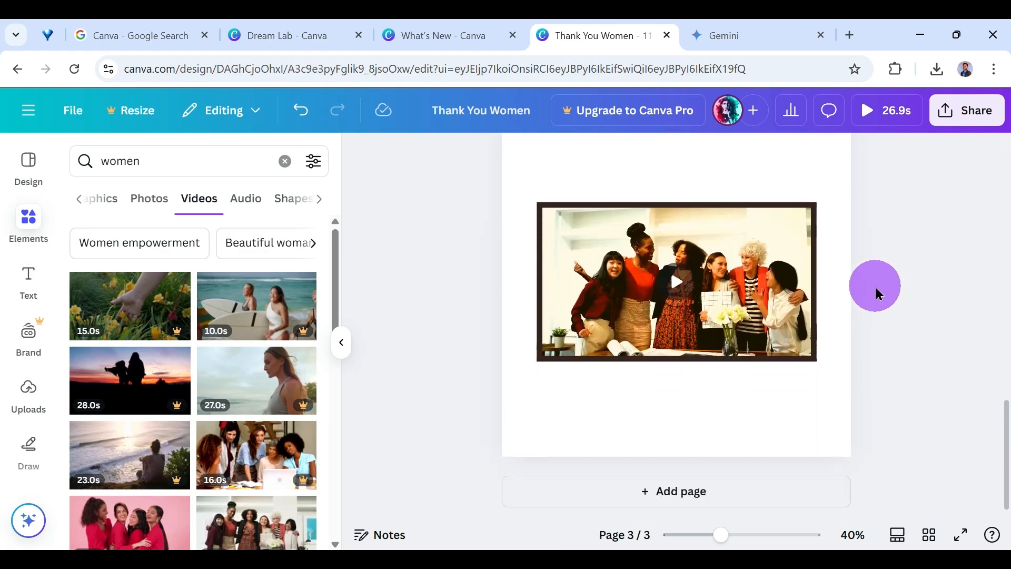
scroll(877, 293, up, 5)
scroll(877, 294, up, 5)
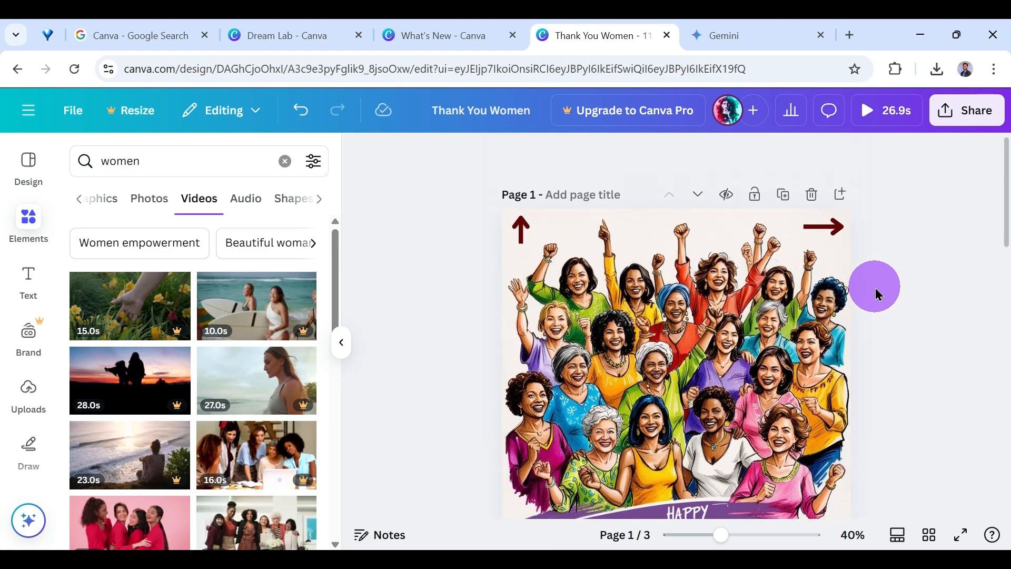
Examine the design's sharing options and the full list of ways to publish it.
click(970, 120)
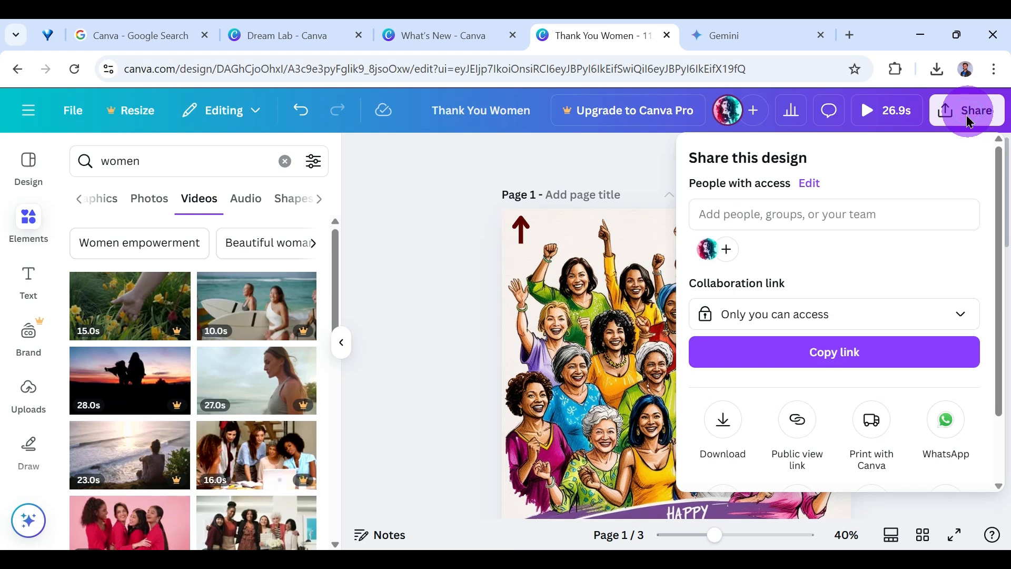
scroll(806, 342, down, 2)
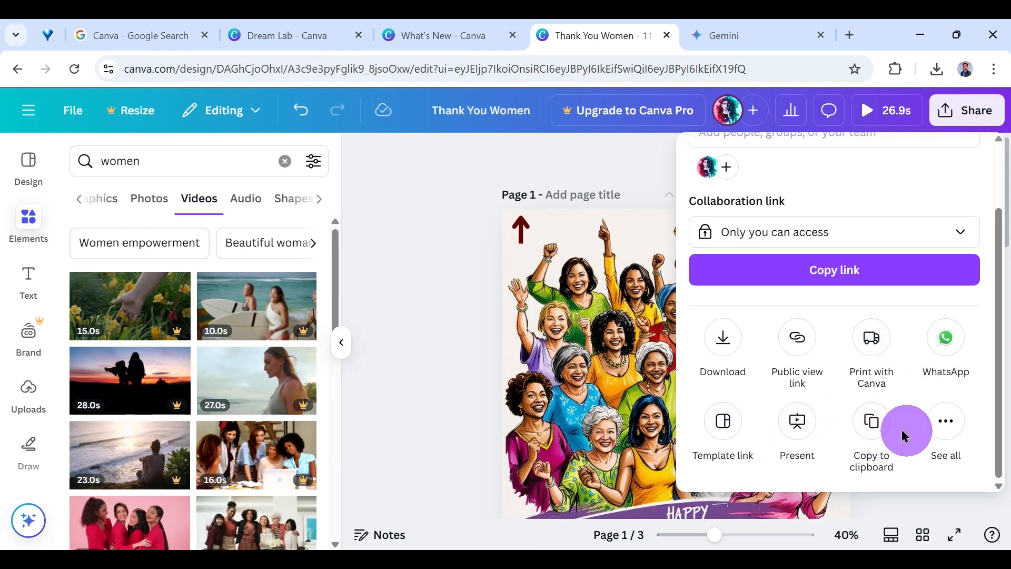
click(943, 428)
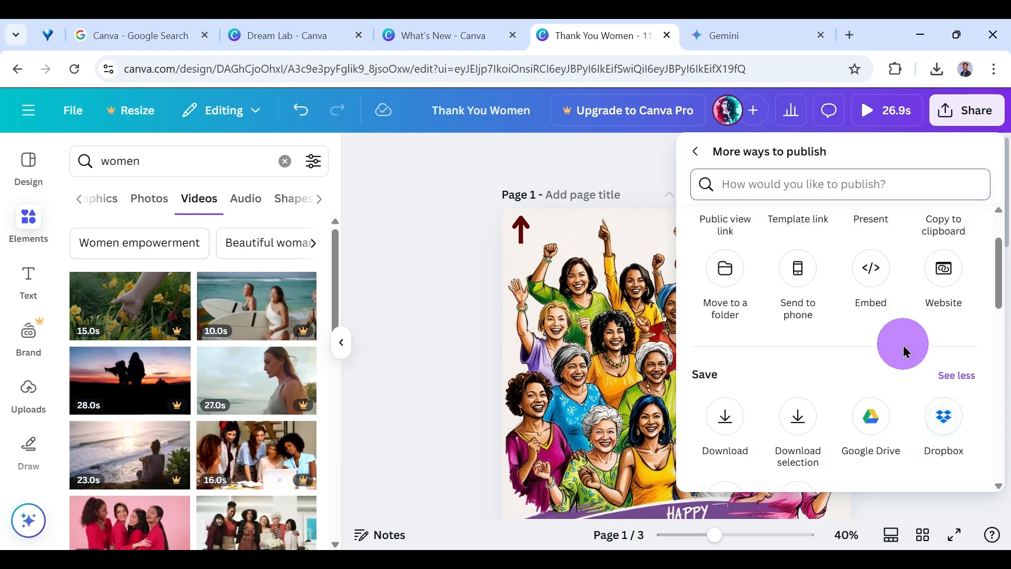
scroll(902, 345, down, 6)
scroll(903, 352, up, 5)
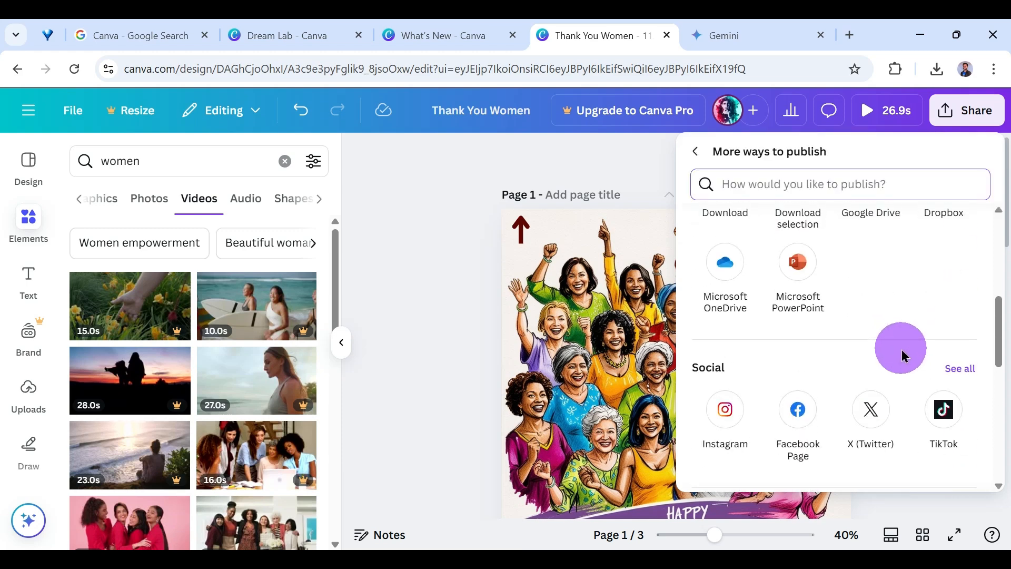
scroll(902, 354, down, 5)
scroll(902, 356, down, 1)
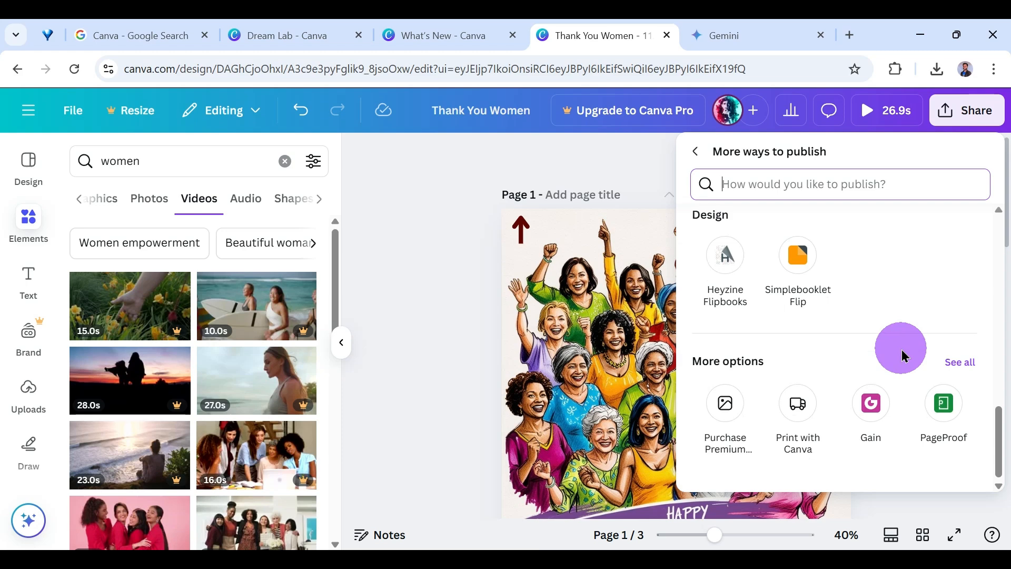
scroll(902, 354, up, 6)
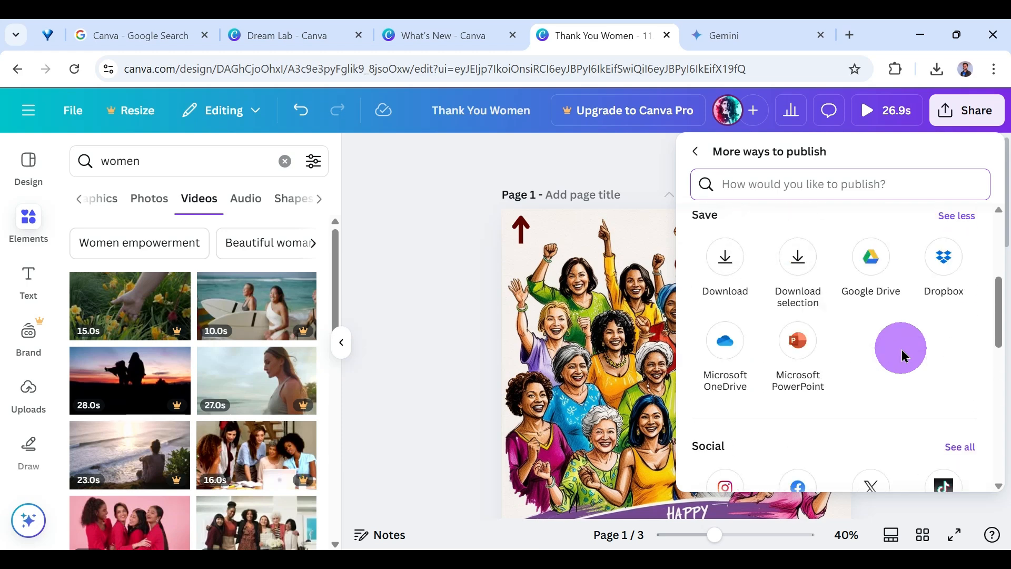
click(695, 154)
click(749, 277)
scroll(752, 351, down, 1)
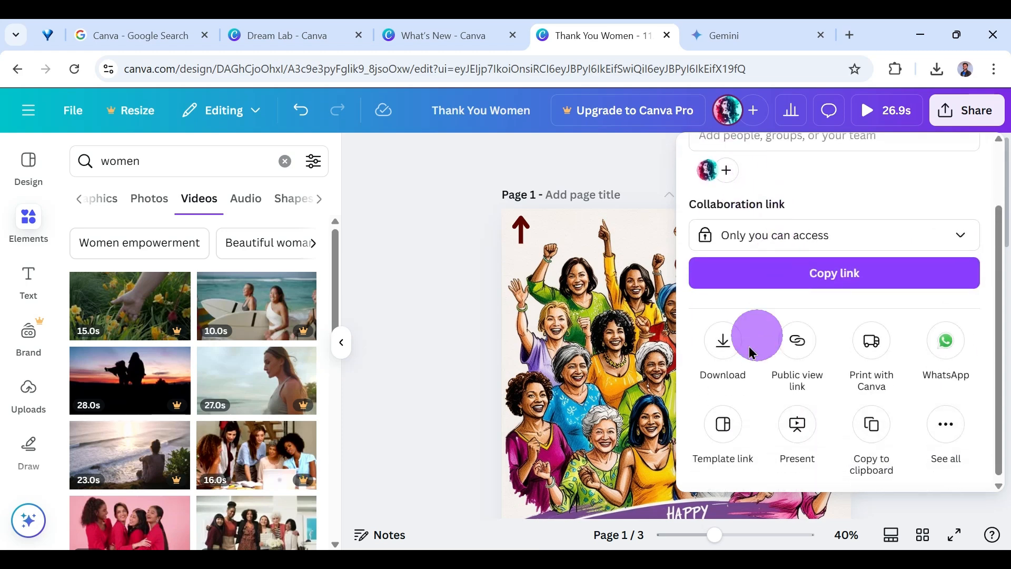
click(732, 339)
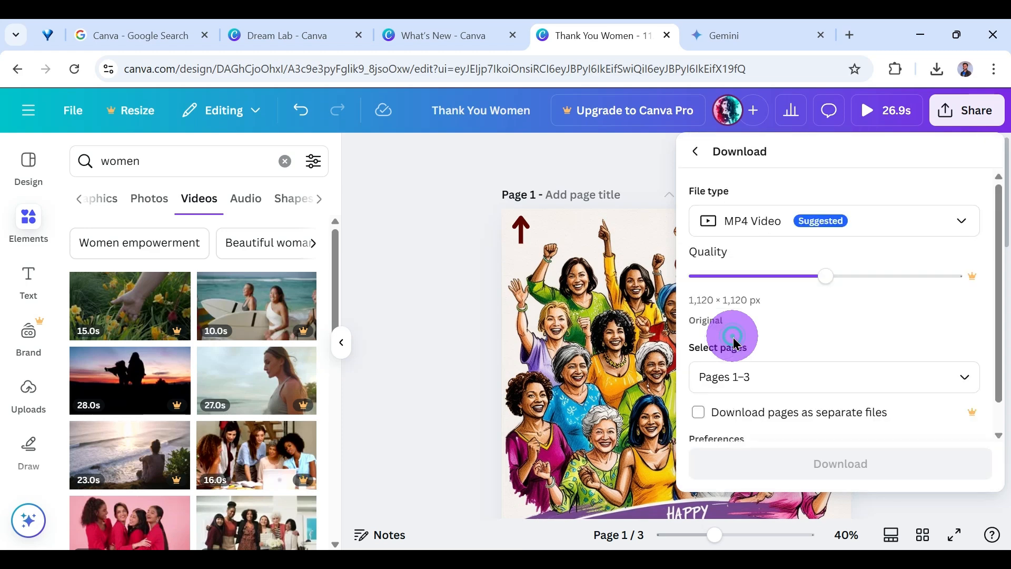
click(854, 220)
click(854, 221)
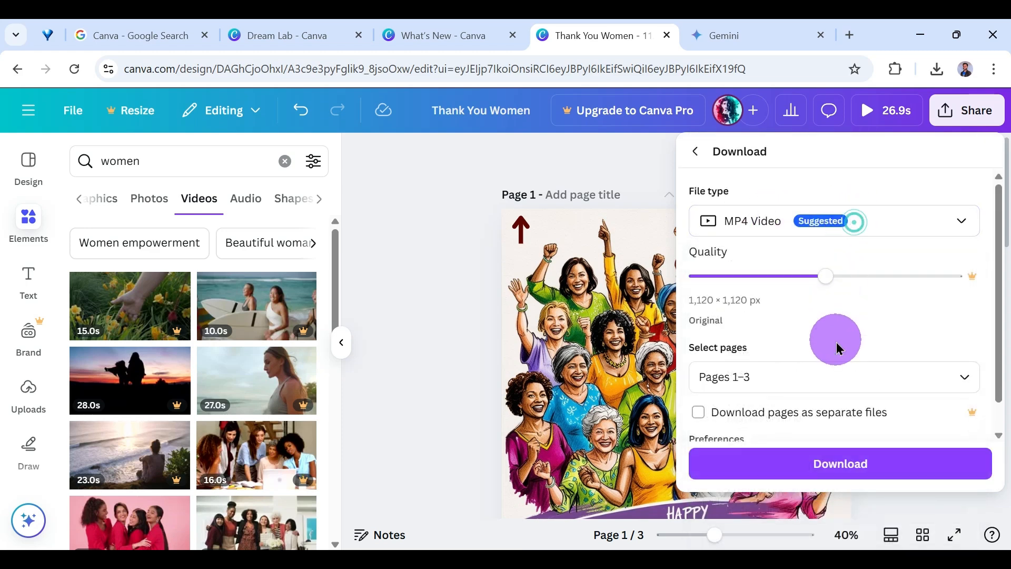
click(817, 388)
click(705, 199)
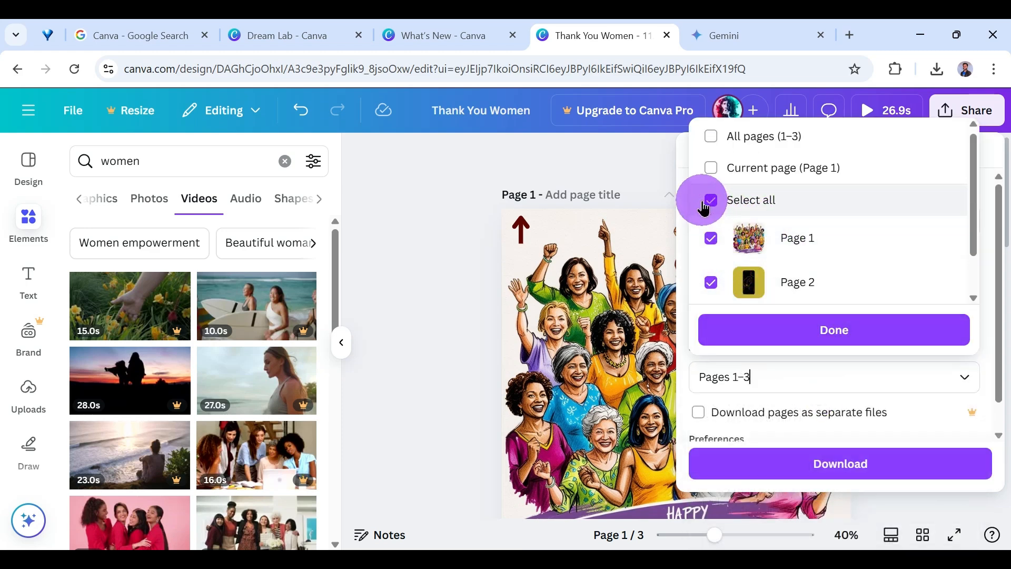
click(710, 244)
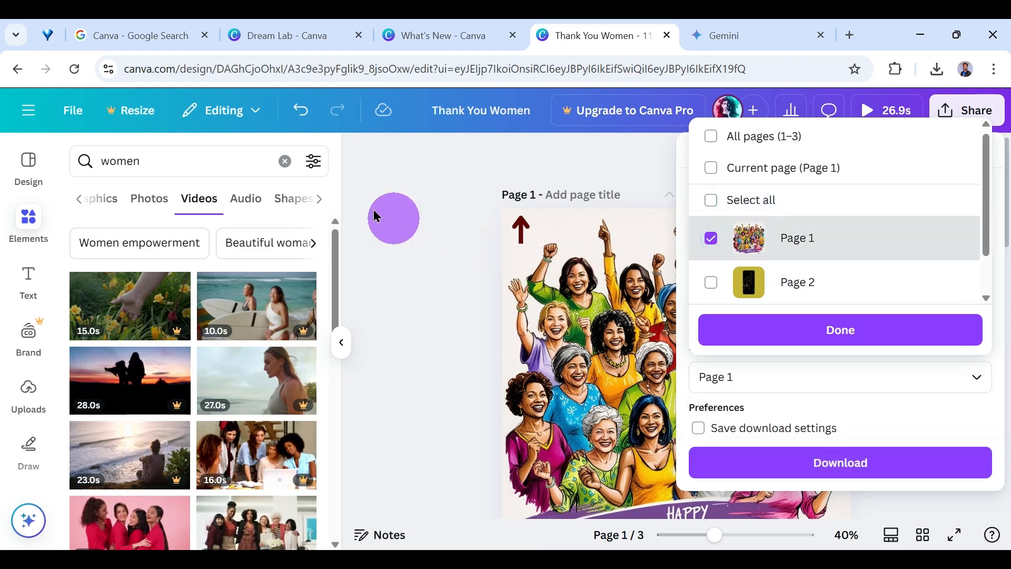
Collapse the Elements side panel and limit the design's download to Page 1 only.
click(343, 340)
click(342, 339)
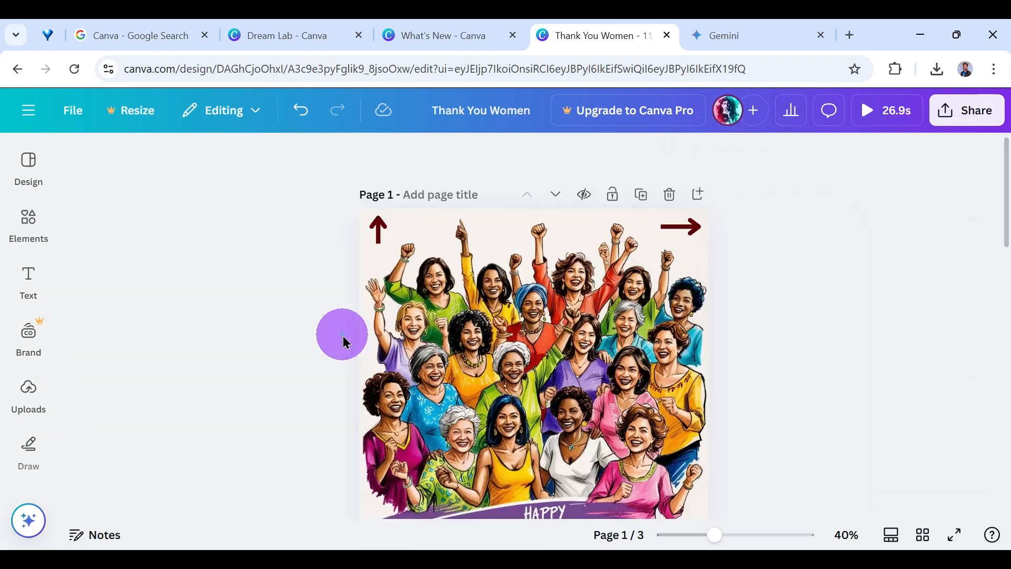
click(971, 111)
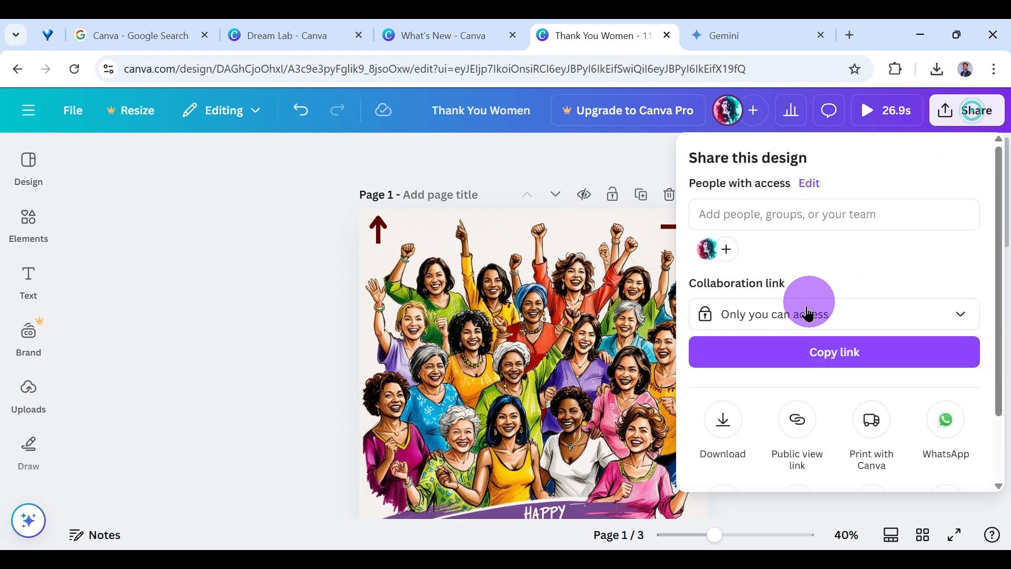
click(726, 418)
scroll(769, 332, down, 1)
click(787, 342)
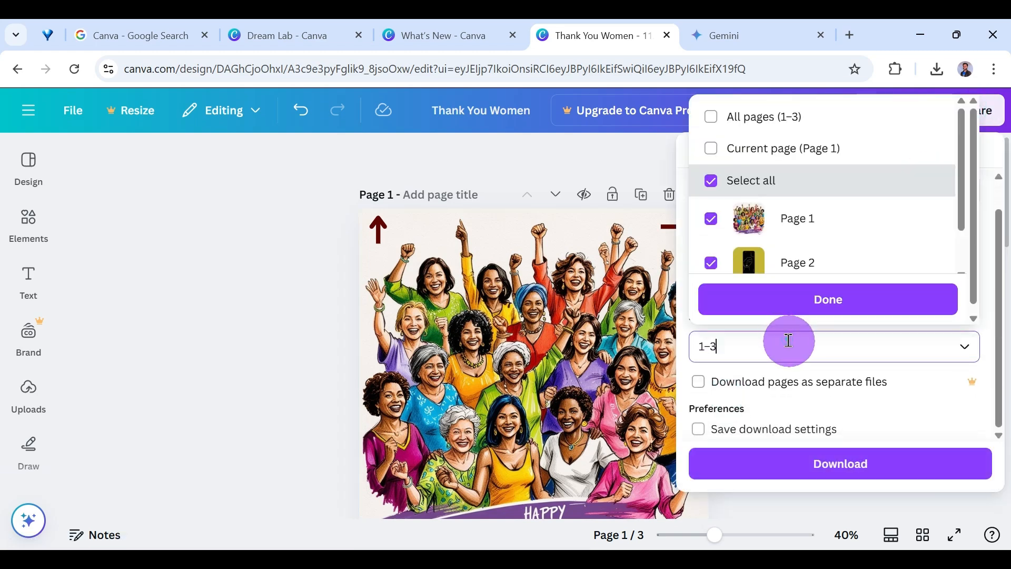
click(711, 178)
click(711, 211)
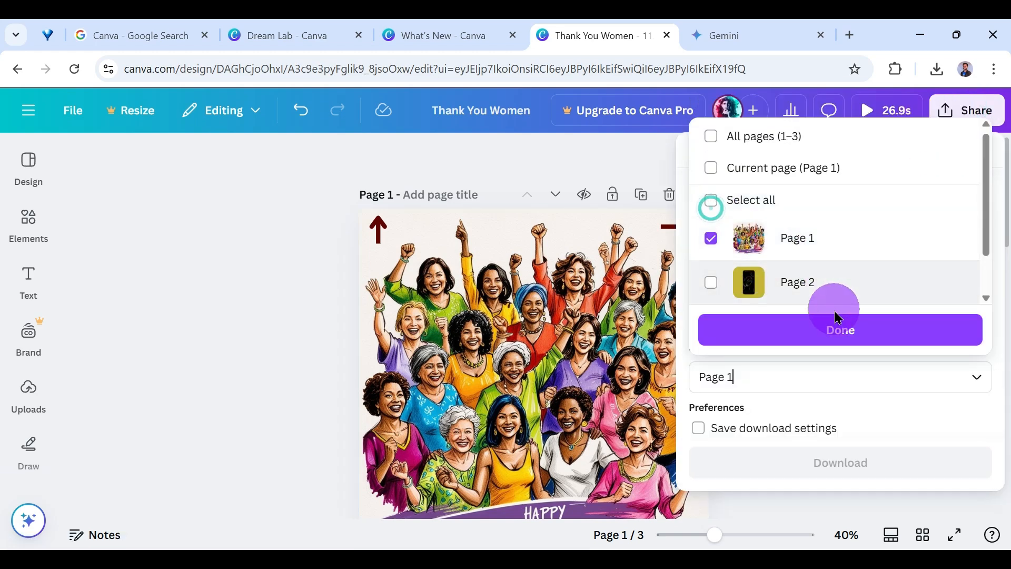
click(846, 325)
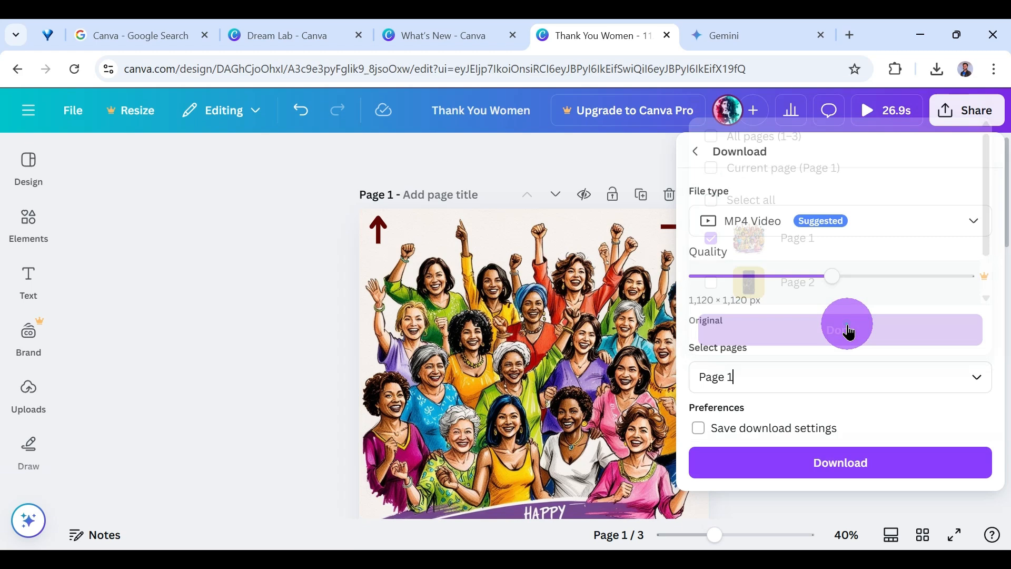
Review the download file types, choose PNG, and try to increase the image size, dismissing the upgrade offer.
click(841, 222)
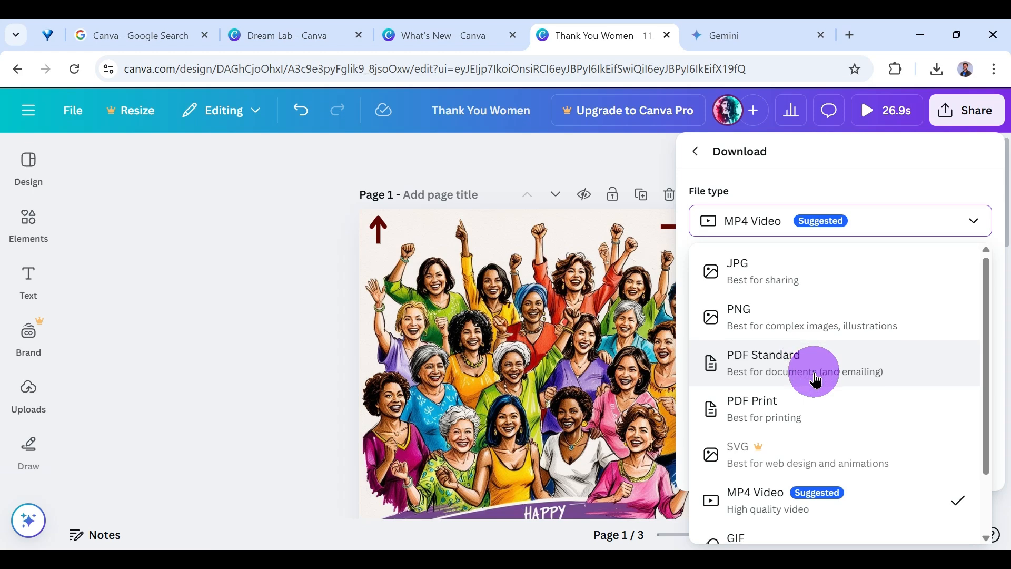
scroll(816, 380, down, 2)
scroll(820, 463, up, 2)
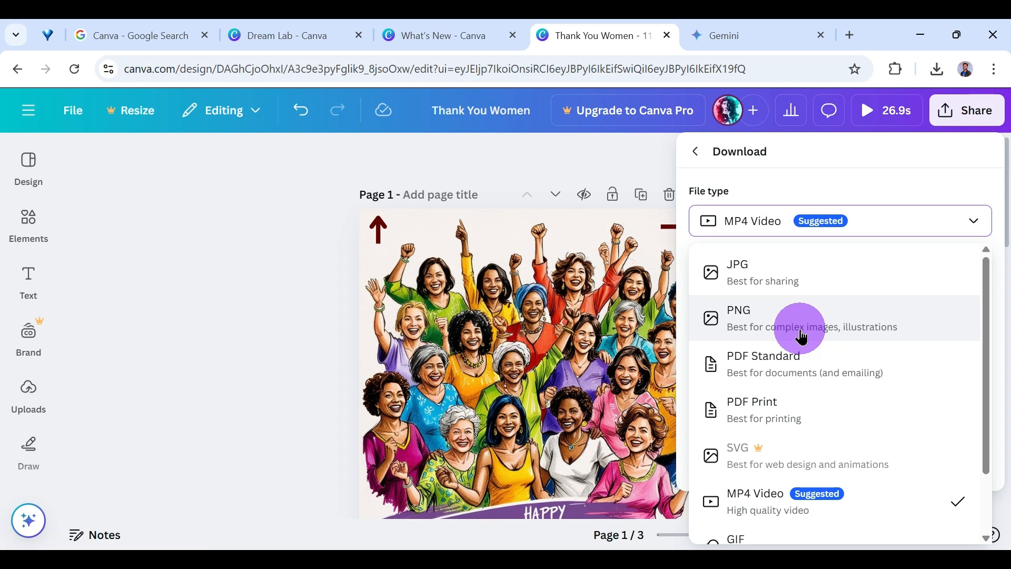
scroll(805, 316, down, 2)
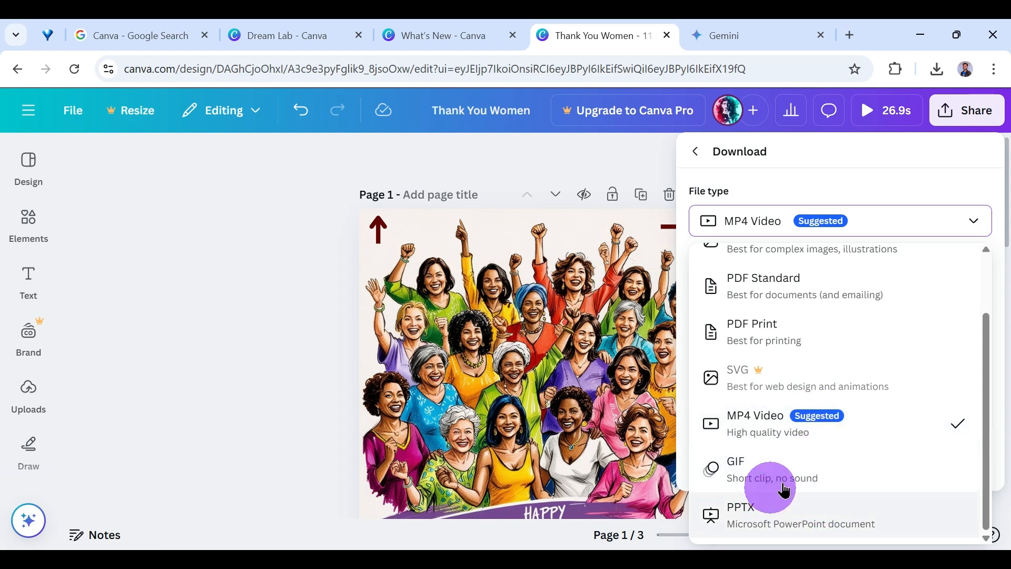
scroll(772, 384, up, 2)
click(794, 322)
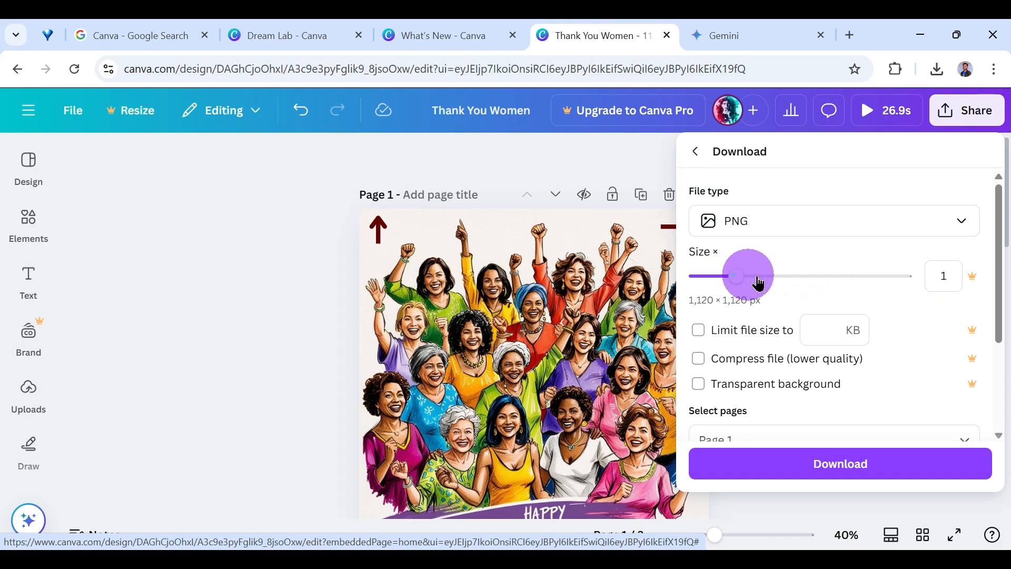
click(809, 283)
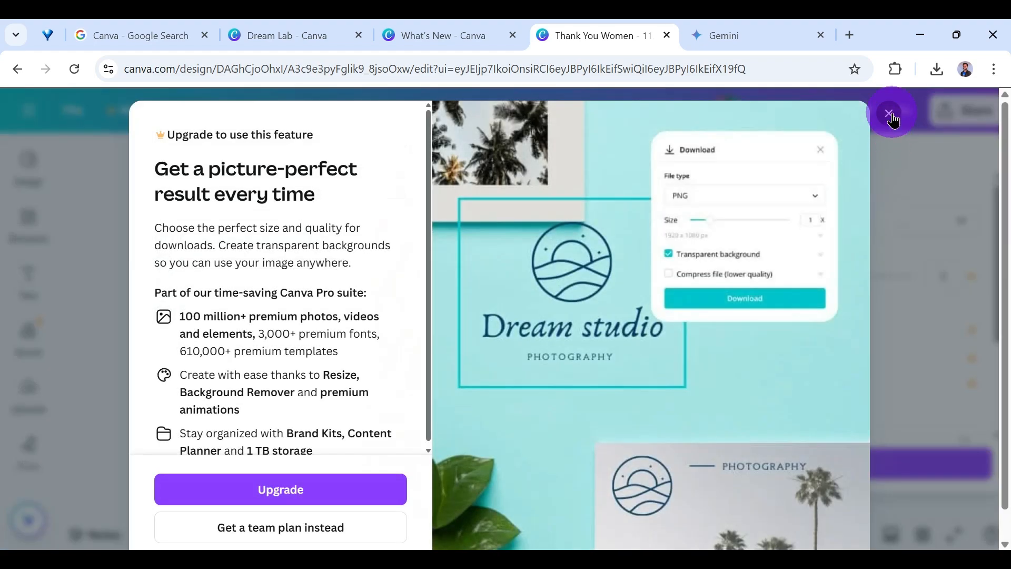
click(890, 114)
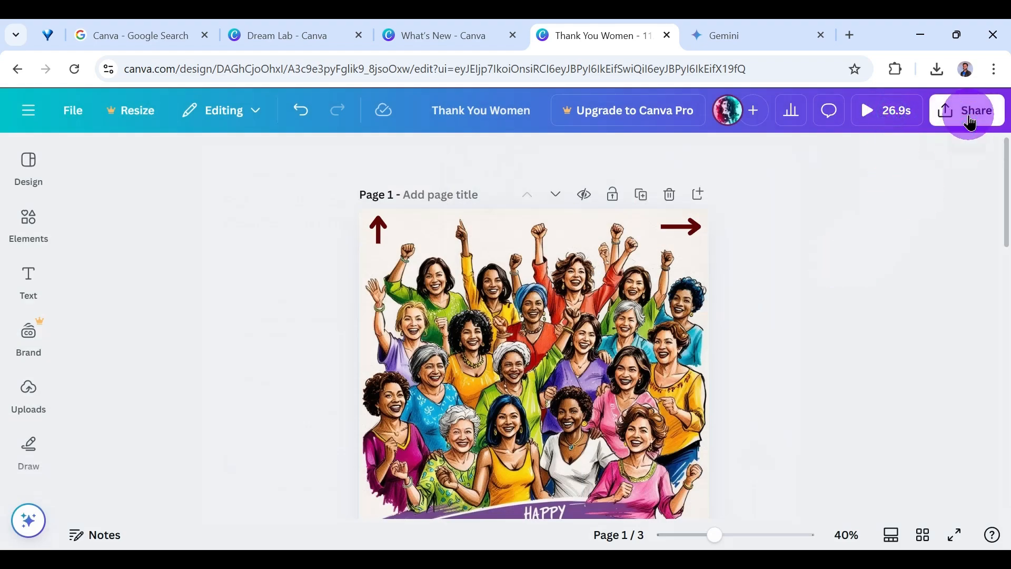
Try to change the quality of the MP4 video download, dismissing the upgrade offer.
click(969, 122)
click(722, 419)
drag(787, 289, 826, 284)
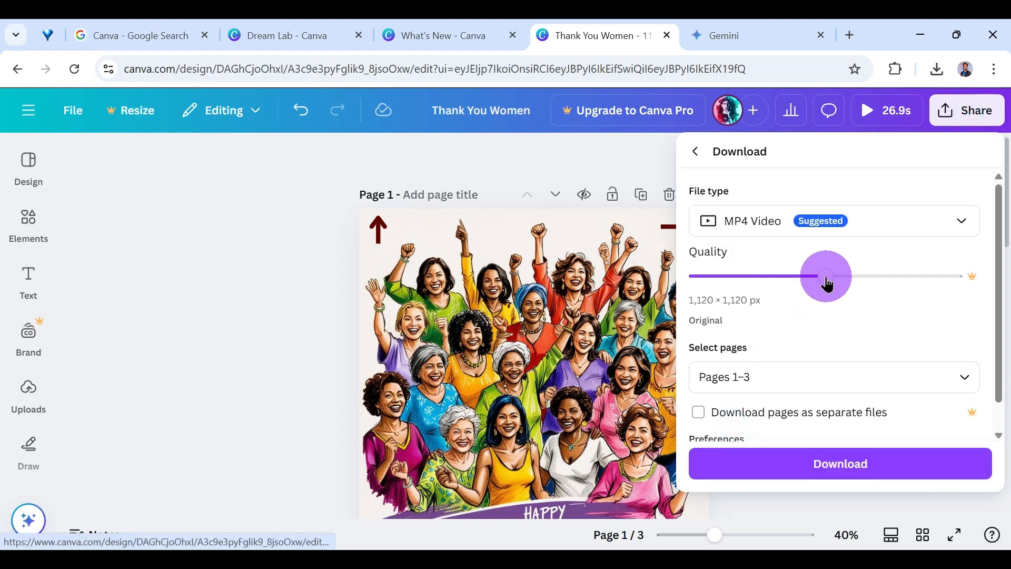
click(751, 274)
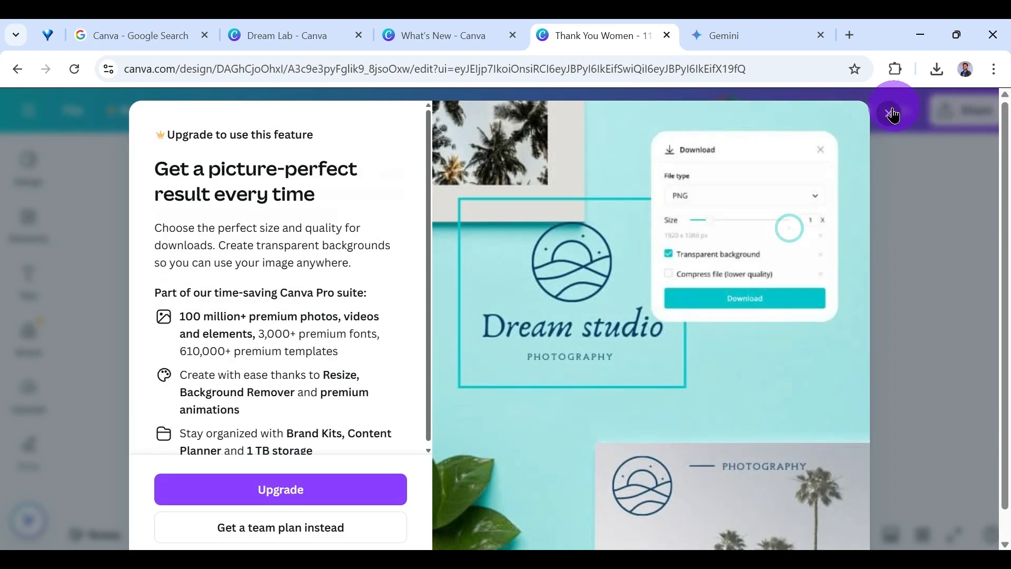
click(888, 201)
Reopen the design's download settings and limit the download to Page 1 only.
click(969, 113)
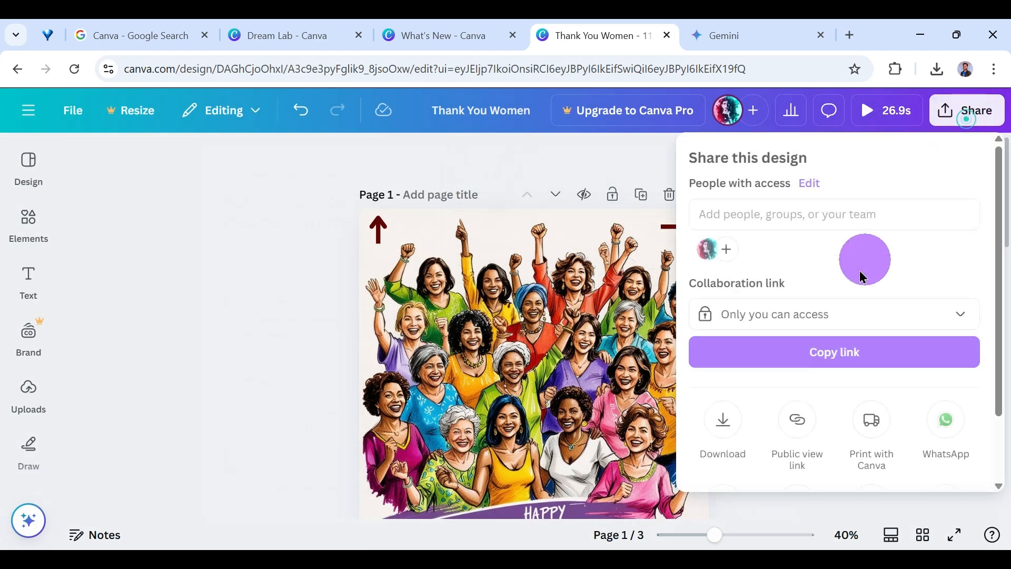
click(732, 424)
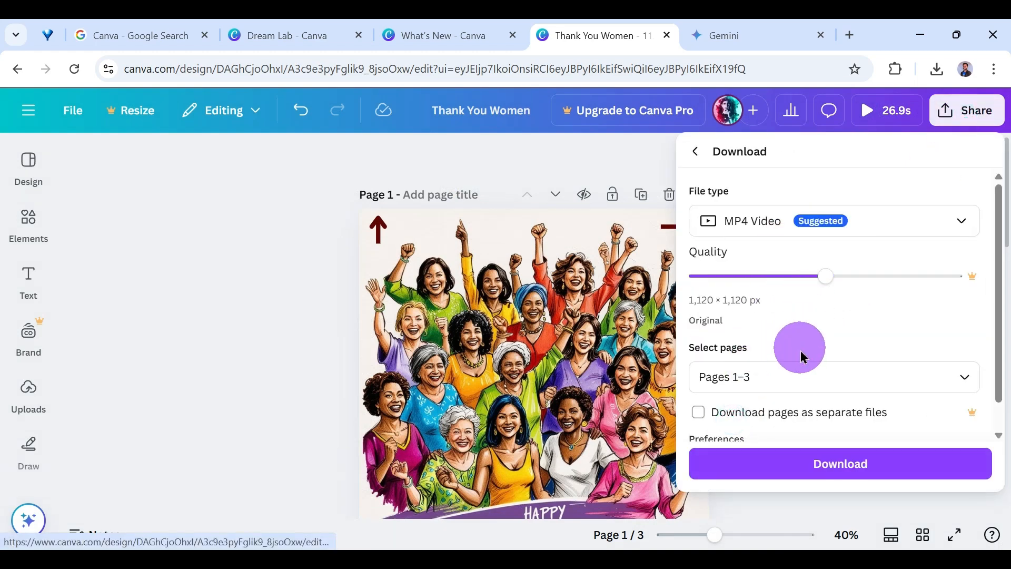
click(800, 368)
click(724, 211)
click(711, 238)
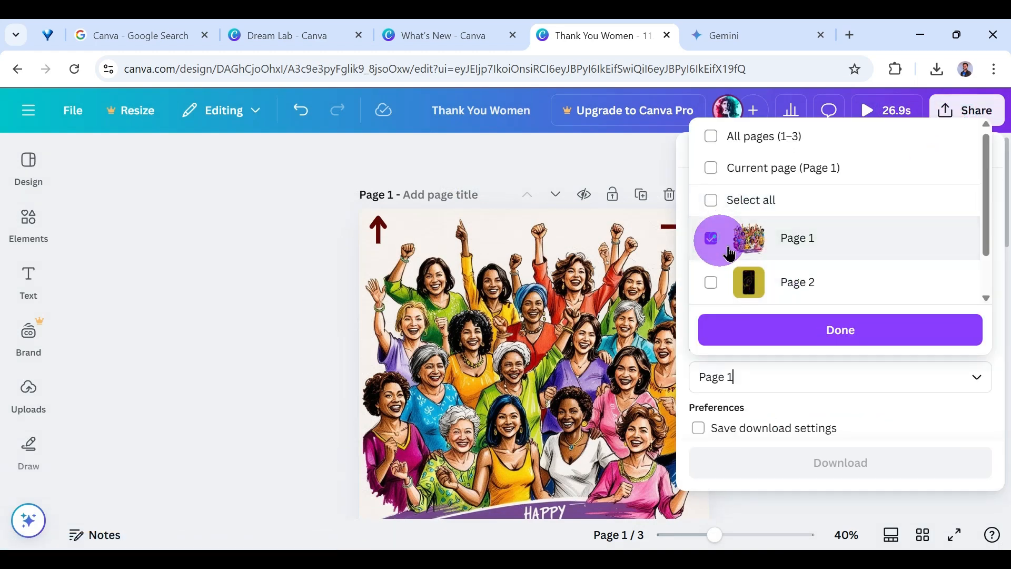
click(802, 332)
Choose PNG as the file type, review its size and quality options, and download the page.
click(834, 217)
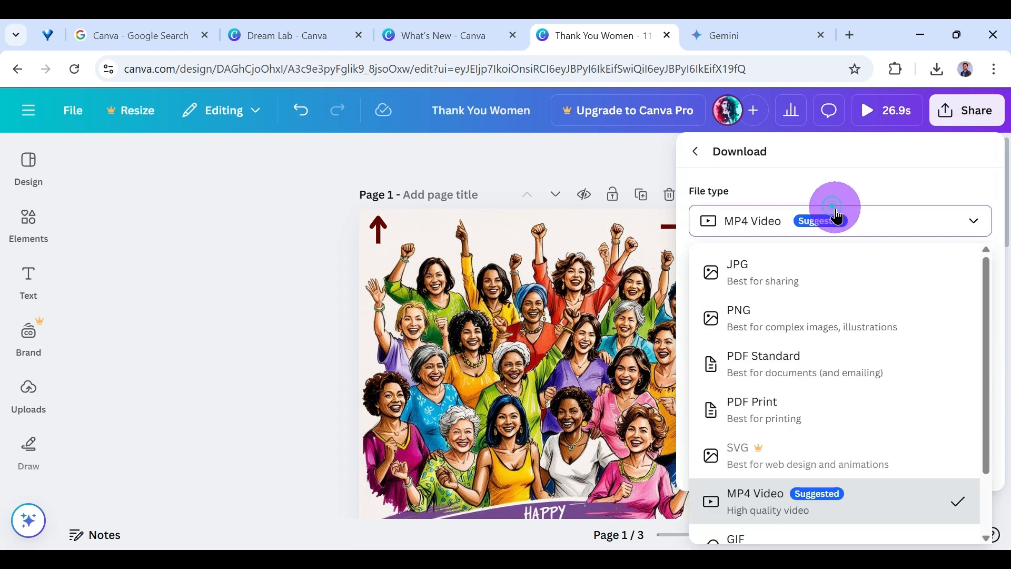
click(780, 304)
scroll(774, 388, down, 4)
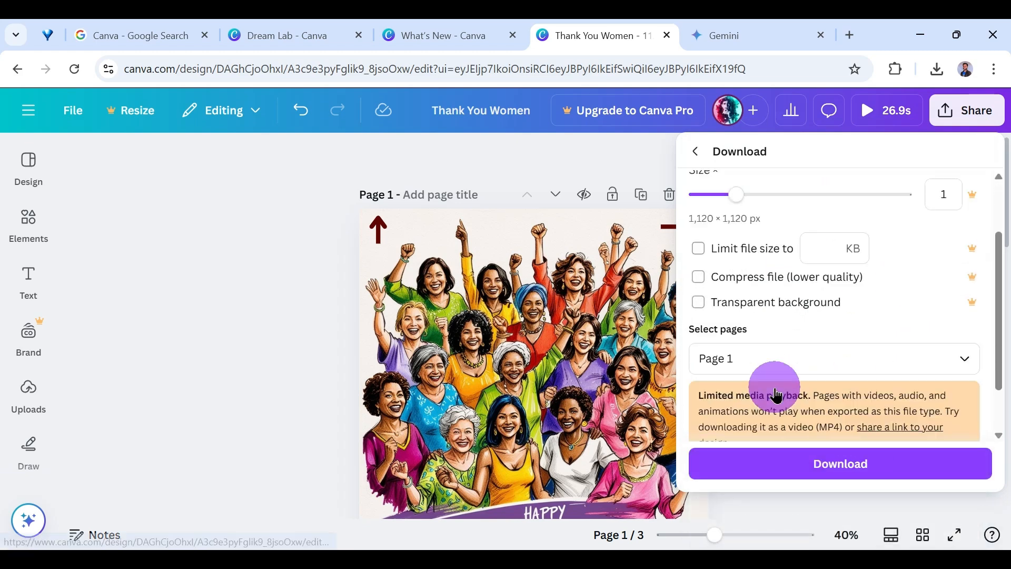
scroll(767, 350, up, 4)
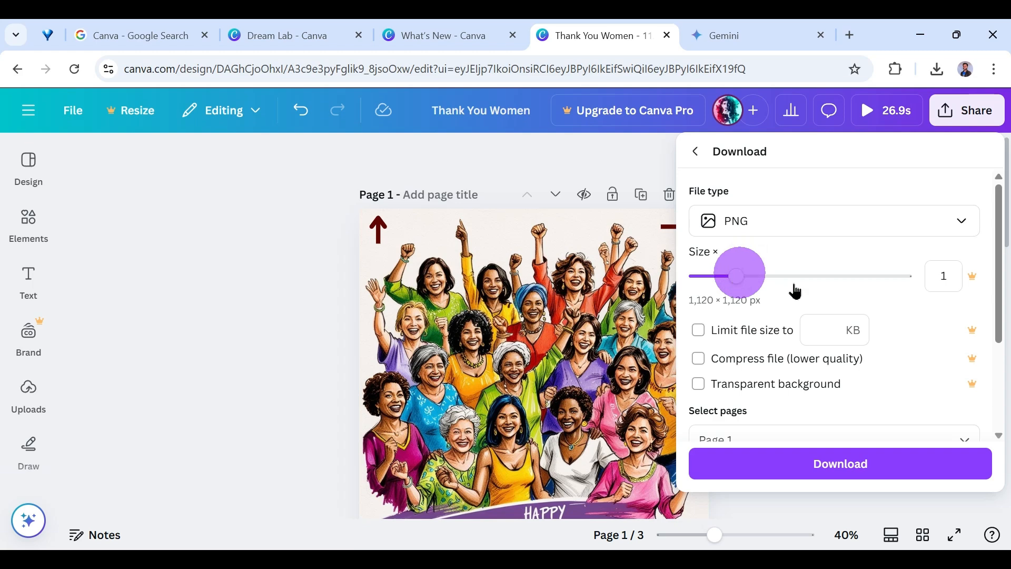
scroll(769, 343, down, 2)
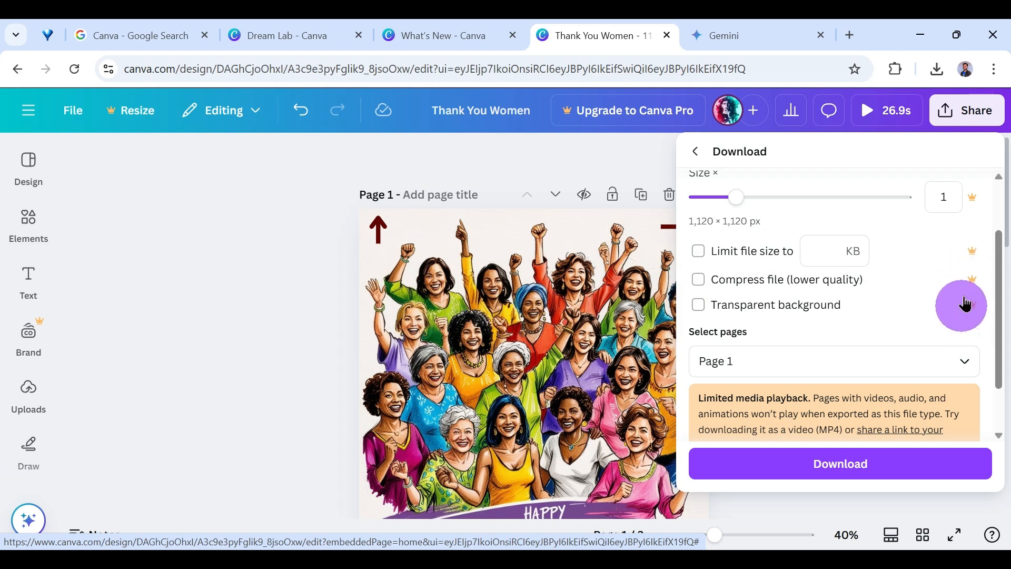
scroll(826, 349, down, 2)
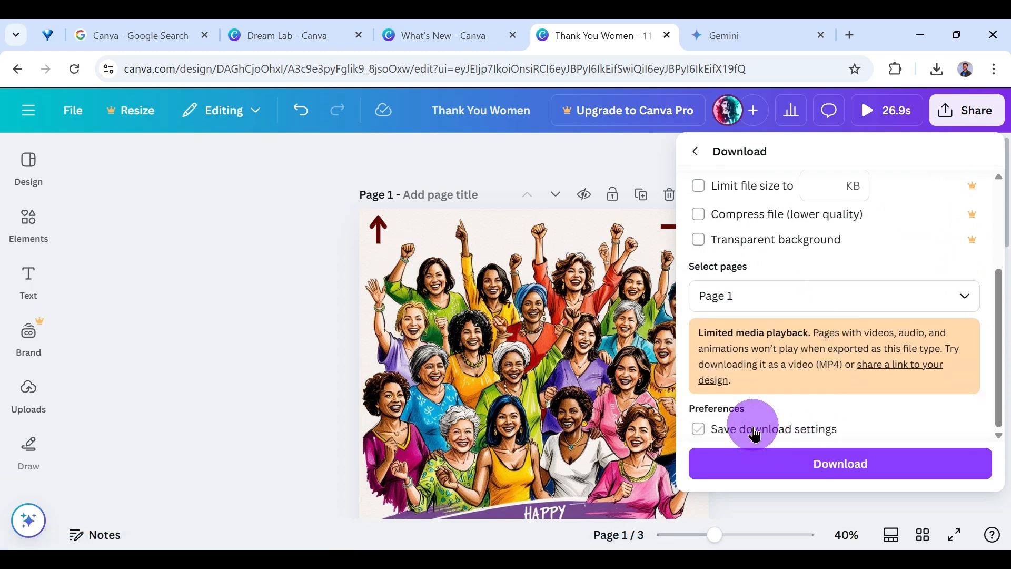
click(794, 465)
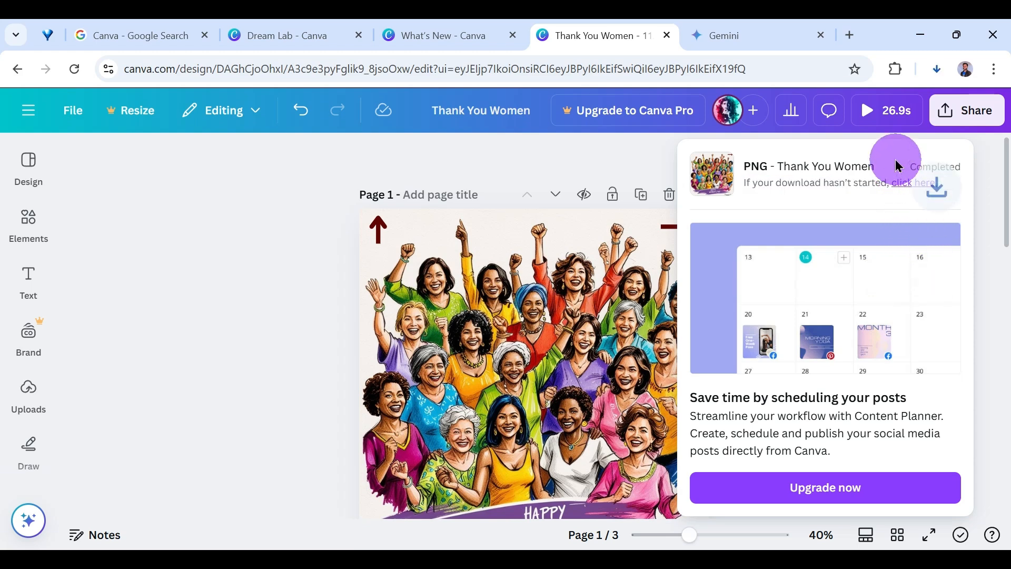
Open the downloaded Thank You Women.png, inspect it maximized and in full screen, and close the image viewer.
click(936, 69)
drag(857, 107, 752, 190)
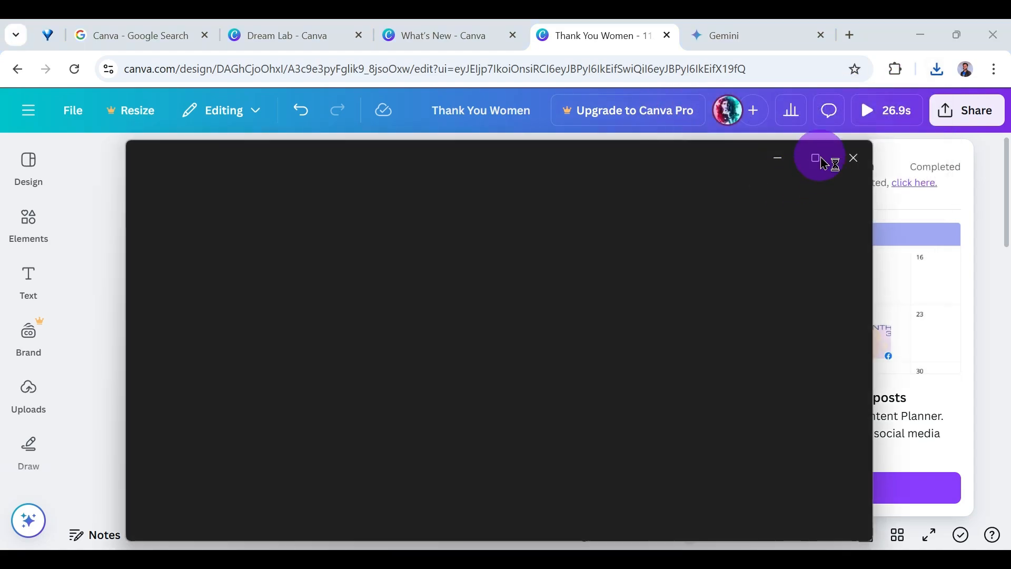
click(819, 156)
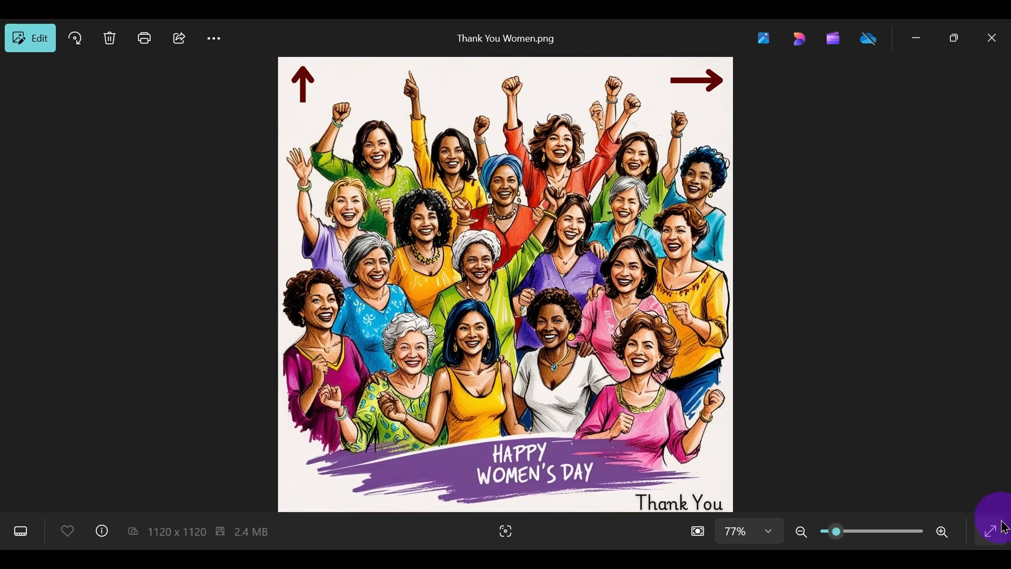
click(1004, 526)
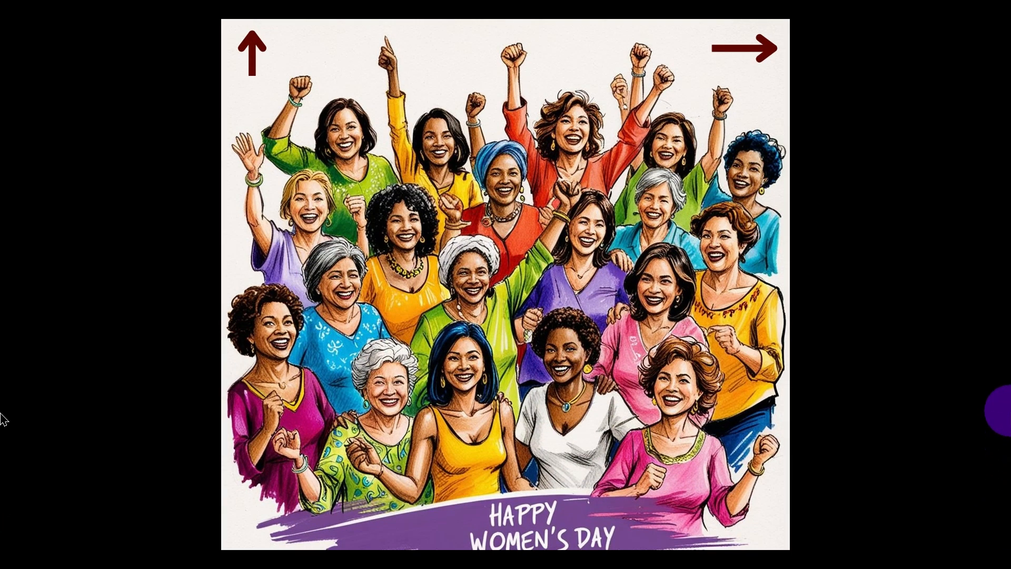
key(Escape)
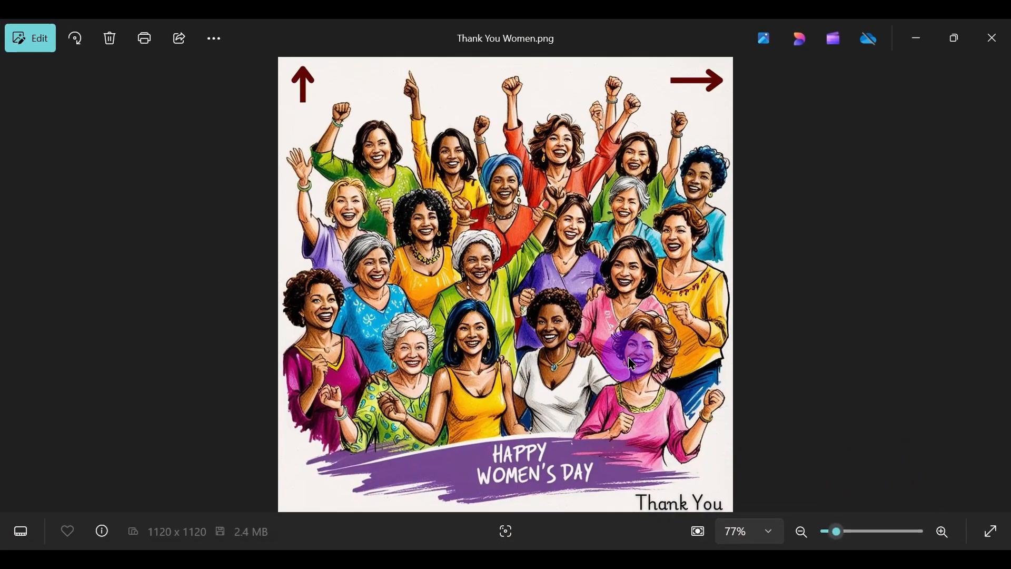
click(621, 346)
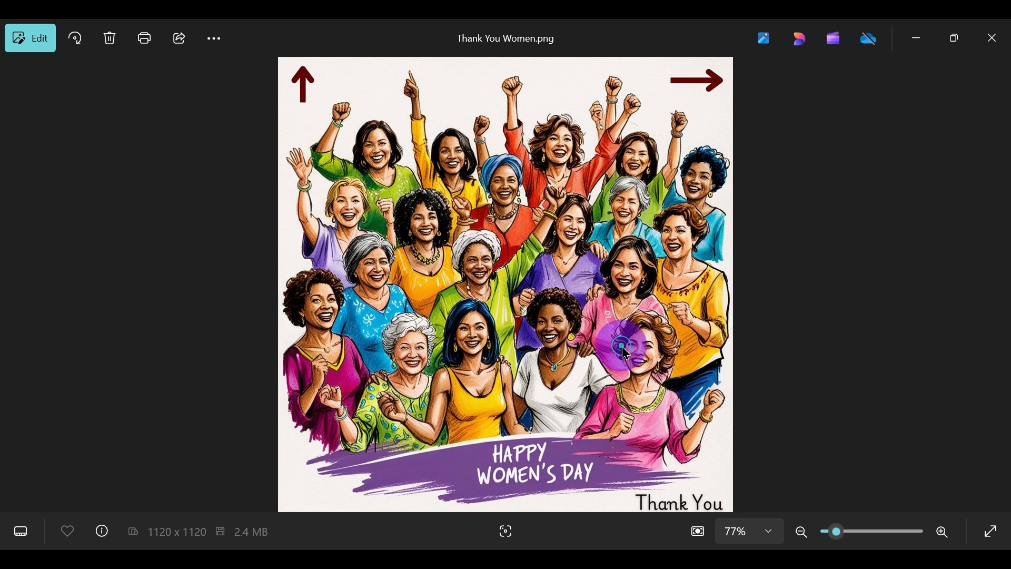
click(989, 47)
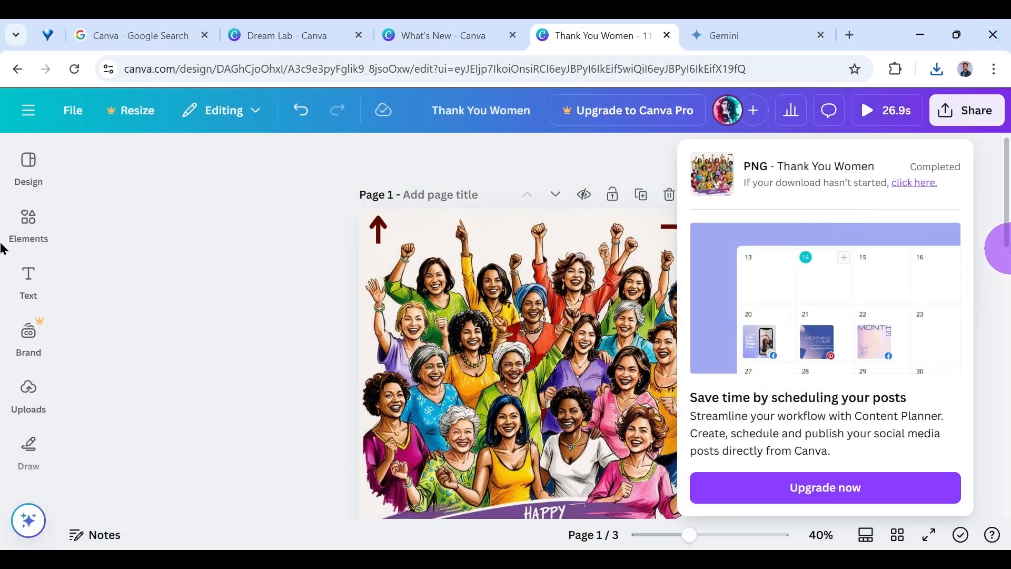
Dismiss the download notice and preview page 1 of the design in full screen.
click(998, 209)
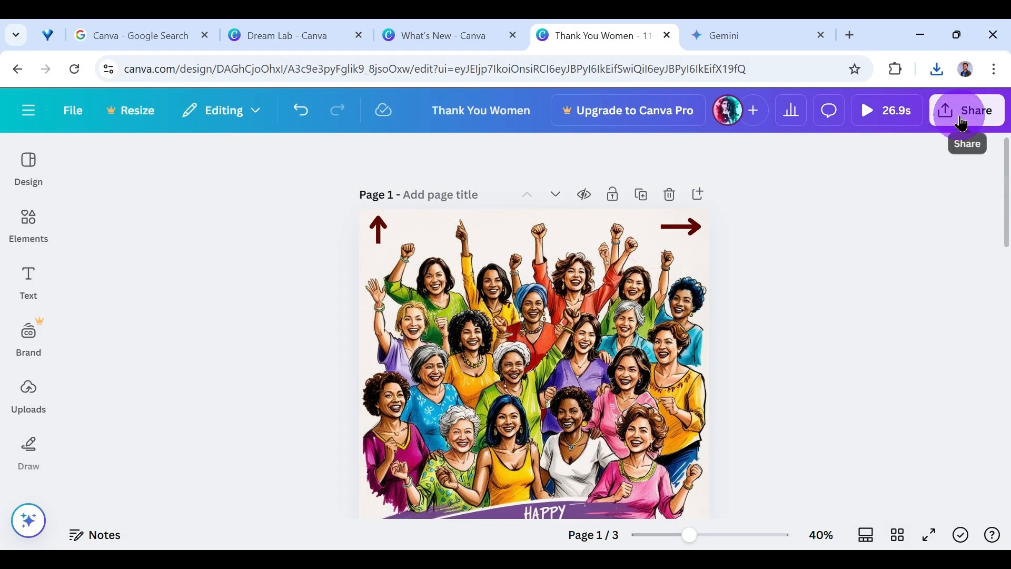
click(962, 112)
click(282, 244)
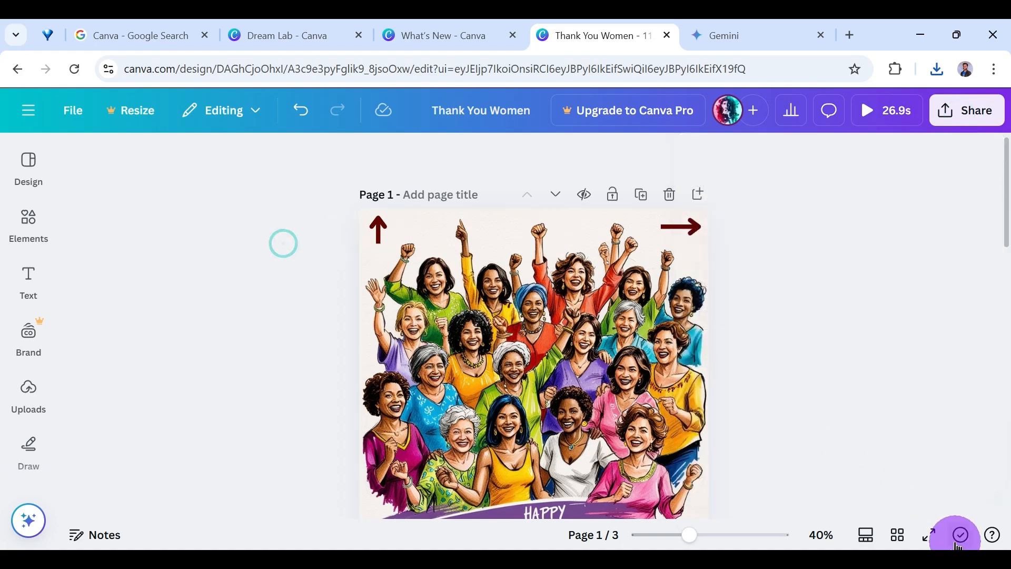
click(929, 535)
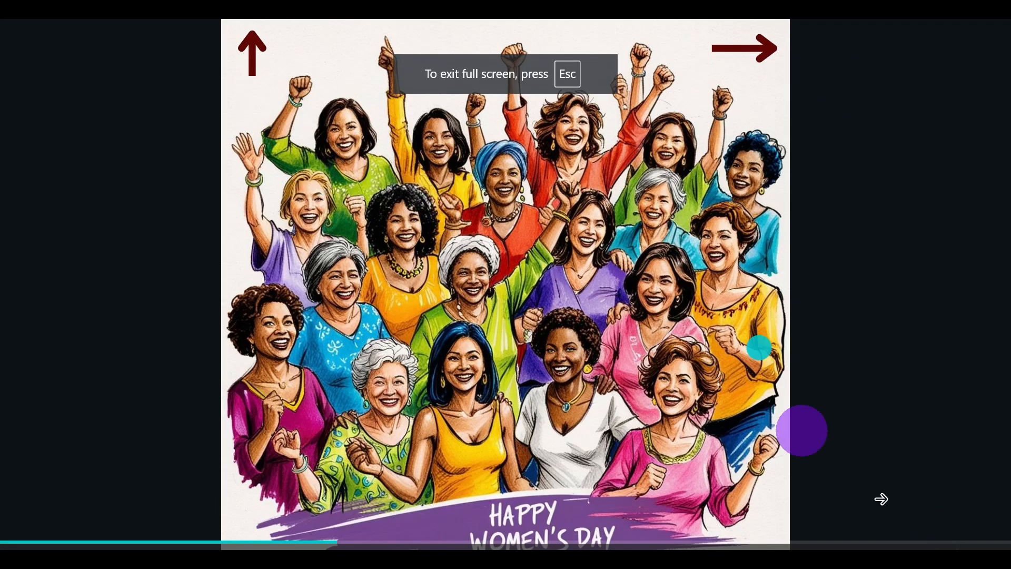
key(Escape)
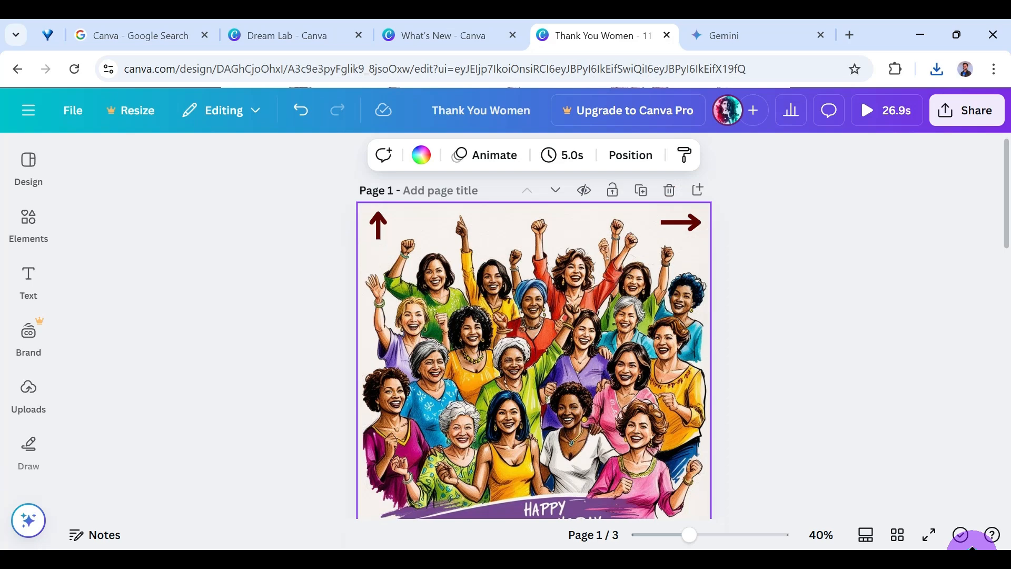
Open the design's download settings and keep MP4 Video as the file type.
click(962, 110)
scroll(748, 369, down, 2)
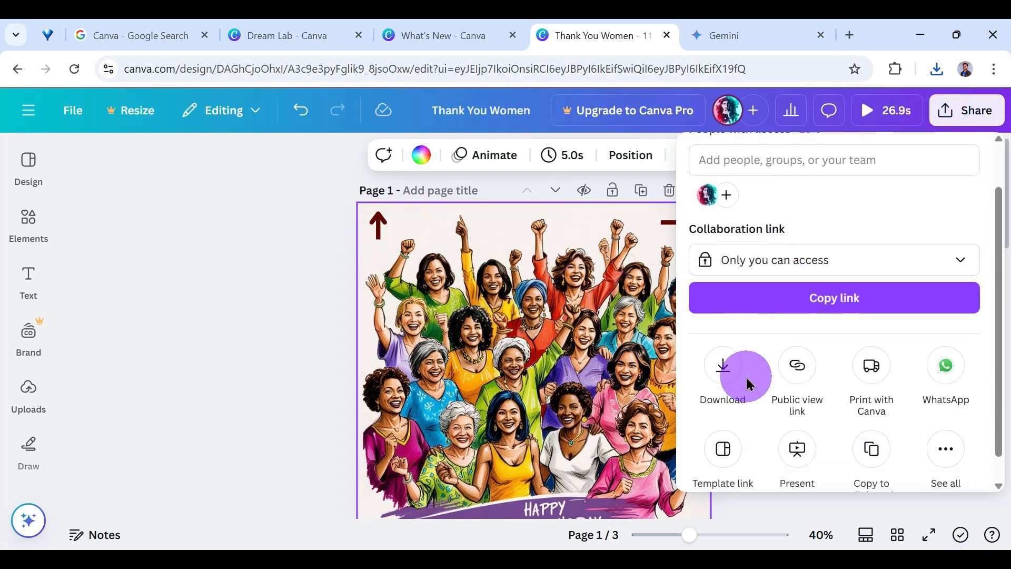
scroll(758, 221, up, 2)
click(724, 418)
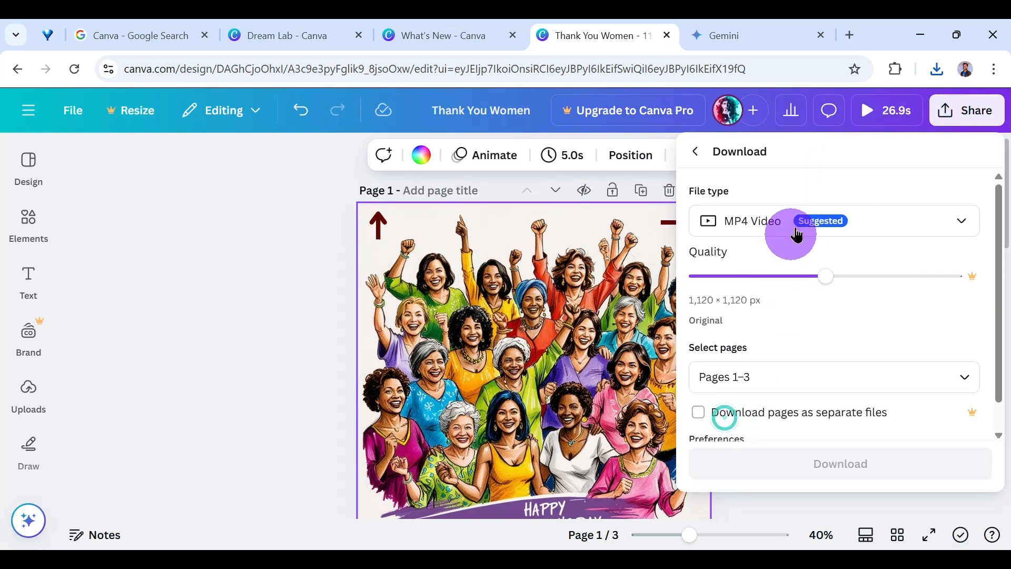
click(839, 231)
click(838, 230)
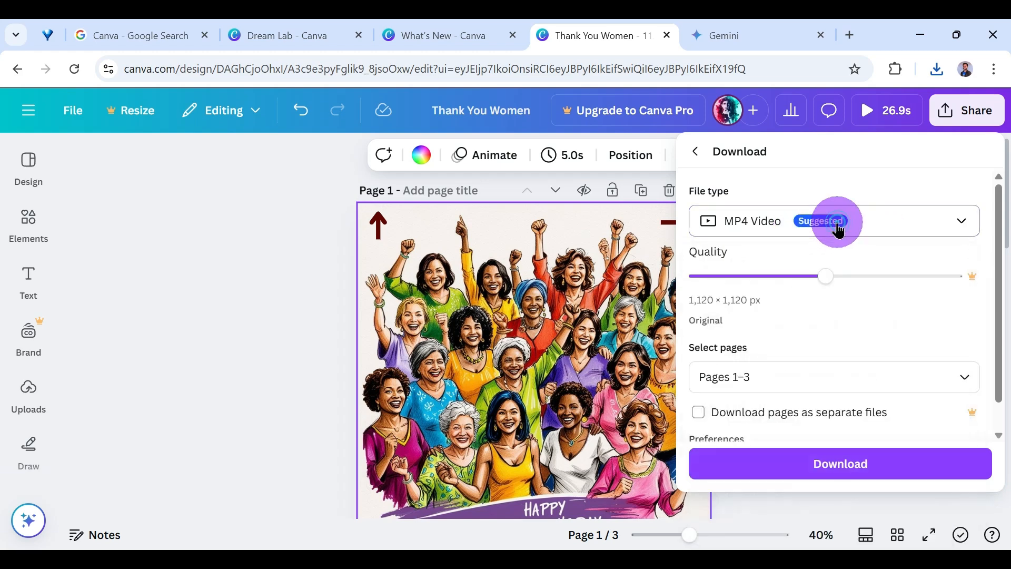
Limit the MP4 video export to Page 1 and download it.
click(757, 368)
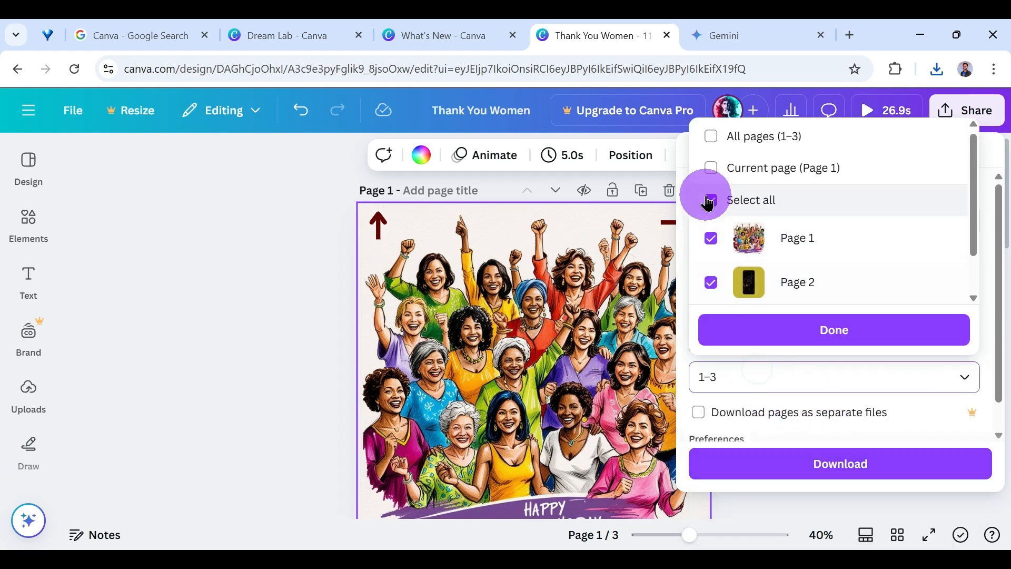
click(711, 201)
click(712, 237)
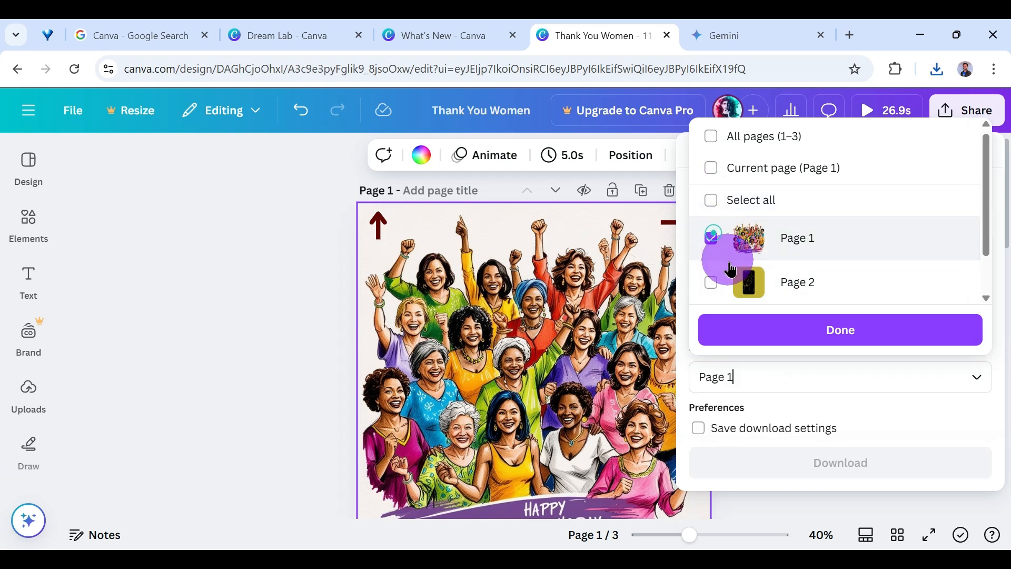
click(799, 340)
click(831, 471)
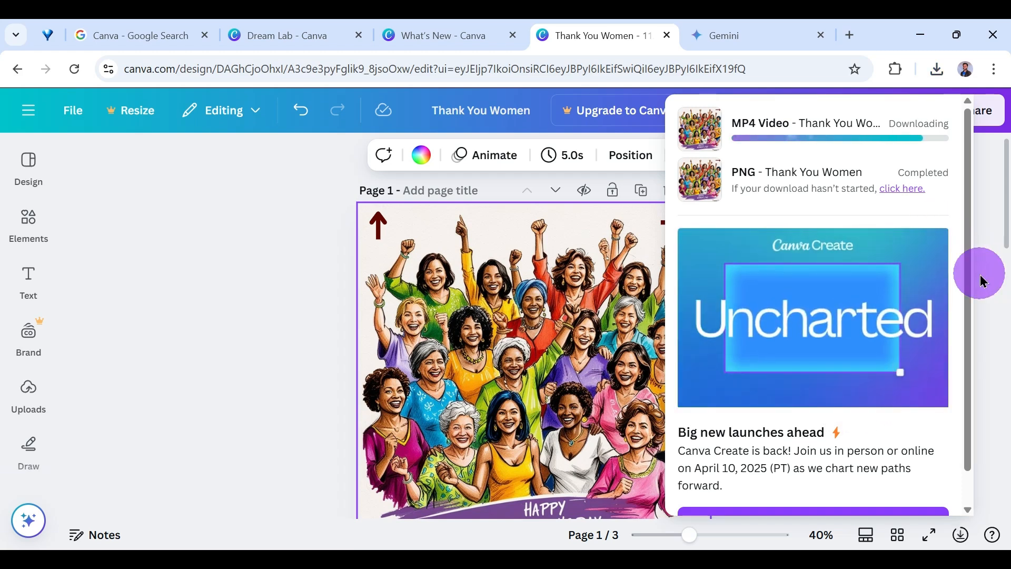
Open the downloaded Thank You Women.mp4 and play its page animation in full screen.
scroll(658, 363, down, 5)
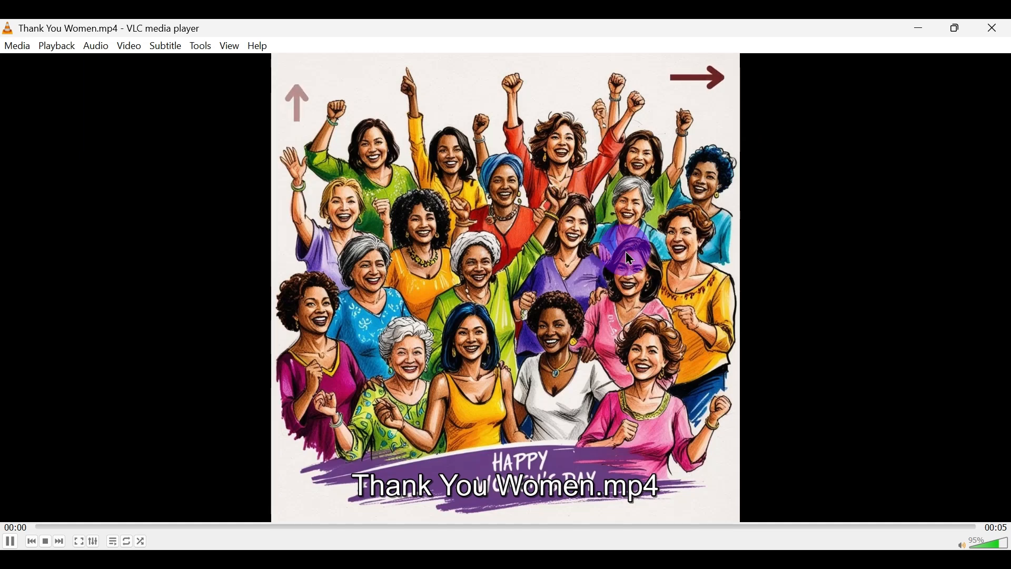
double_click(626, 251)
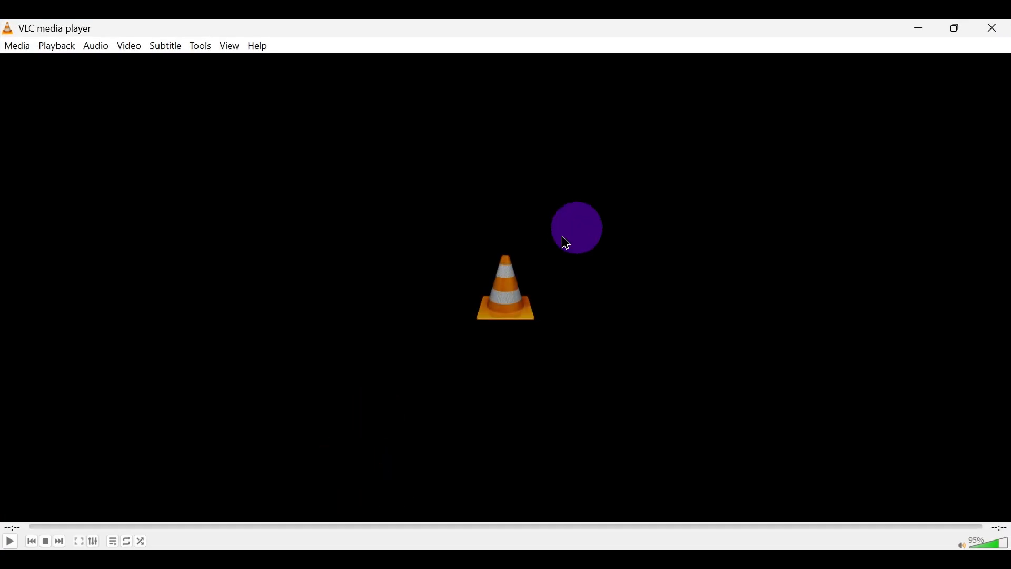
click(10, 541)
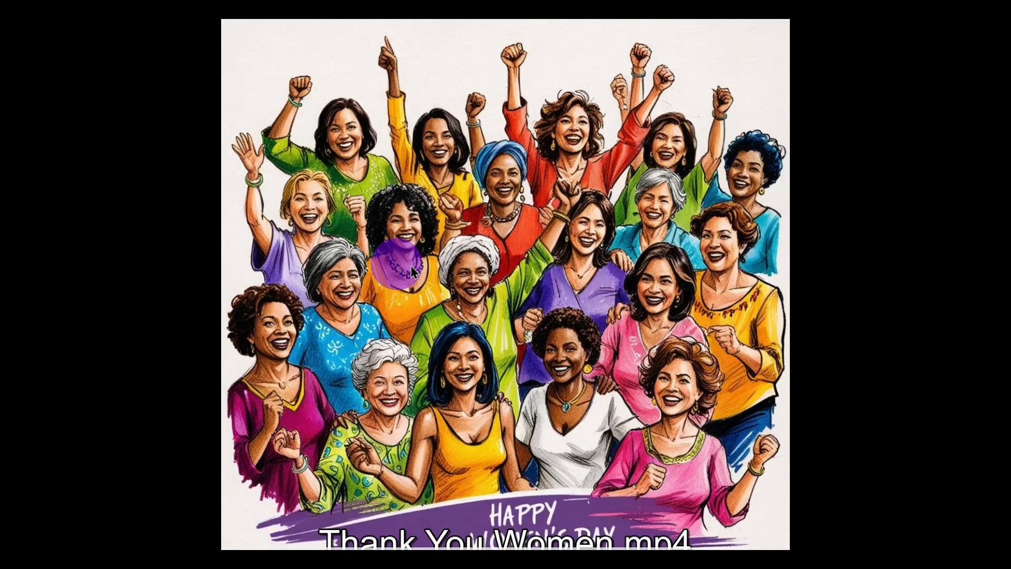